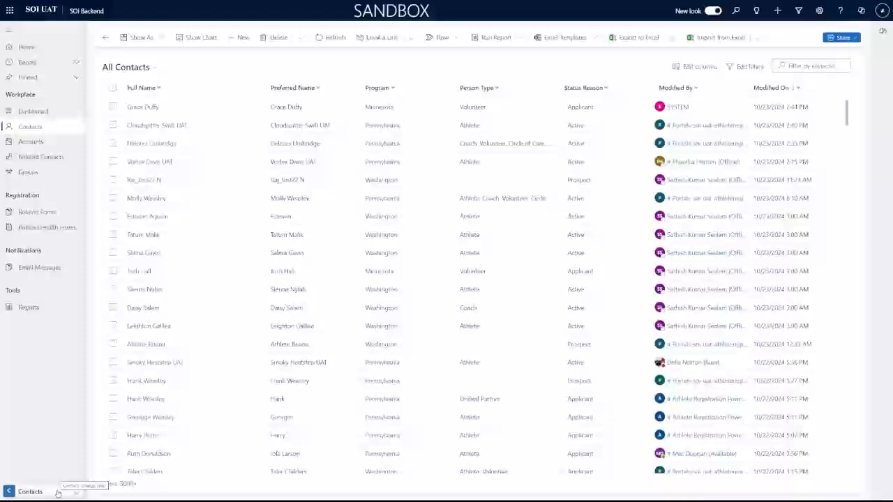
# Switch from the Contacts area to the Events area to show the Contact Dashboard charts.
pyautogui.click(58, 494)
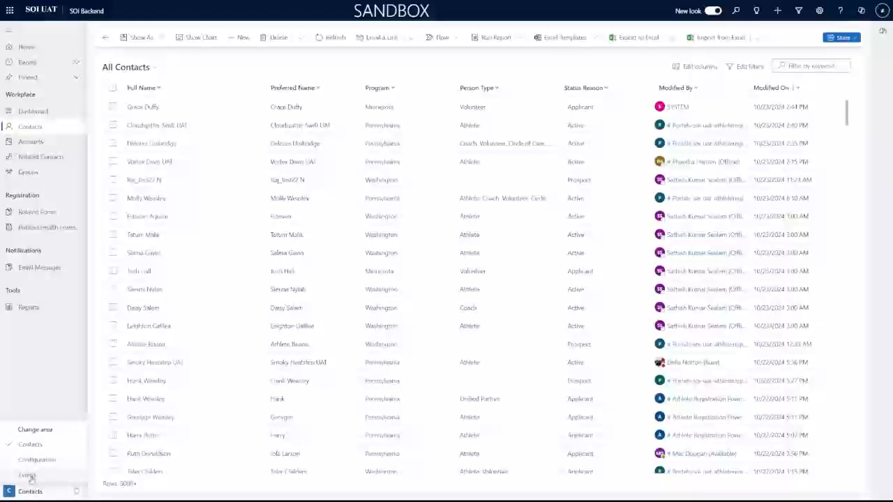
pyautogui.click(31, 478)
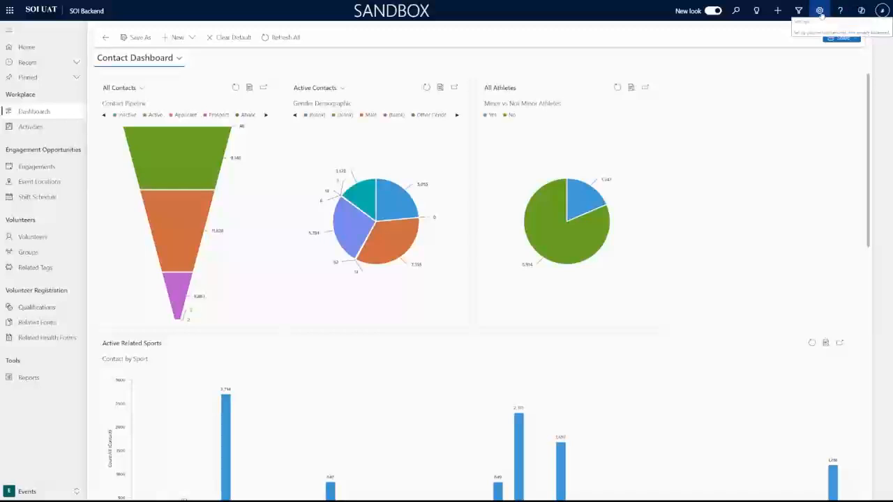
# Open Personalization Settings from the Settings gear, closing a stray Advanced Settings tab.
pyautogui.click(821, 11)
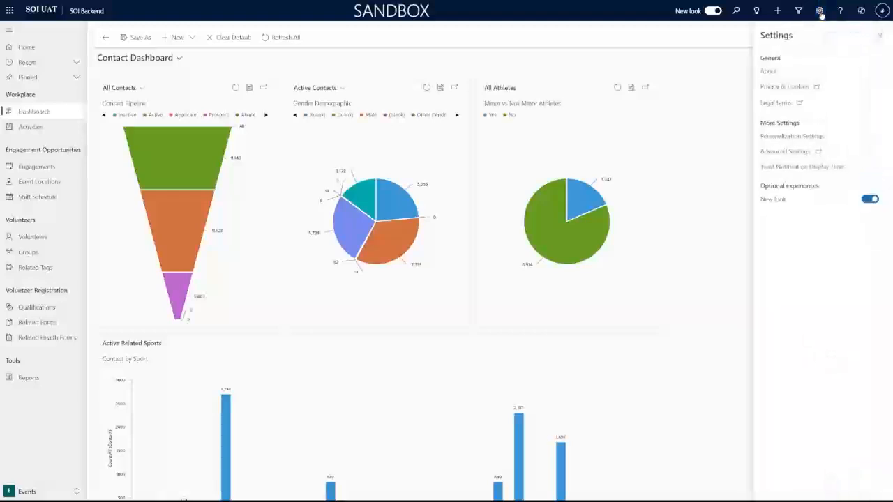
pyautogui.click(799, 138)
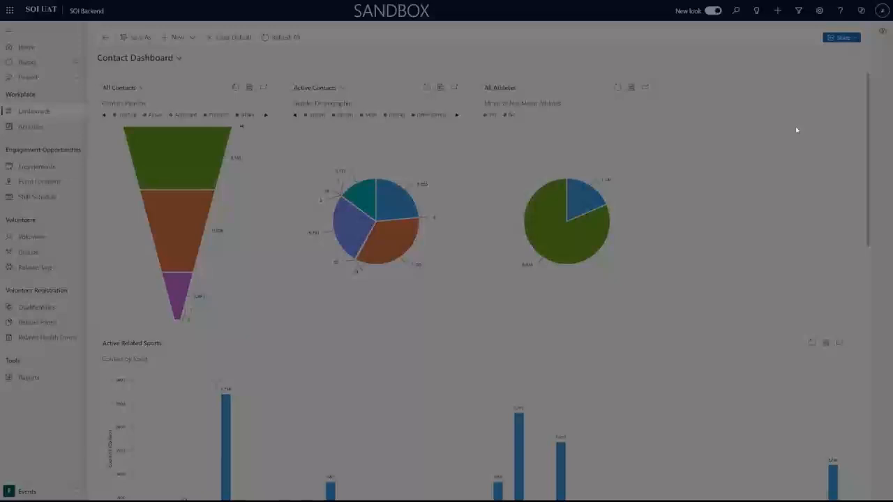
pyautogui.press('F11')
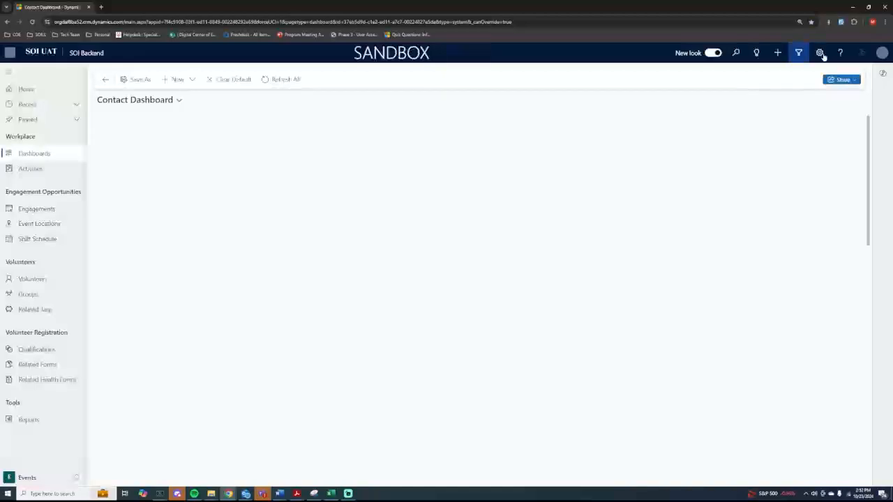
pyautogui.click(820, 53)
pyautogui.click(787, 193)
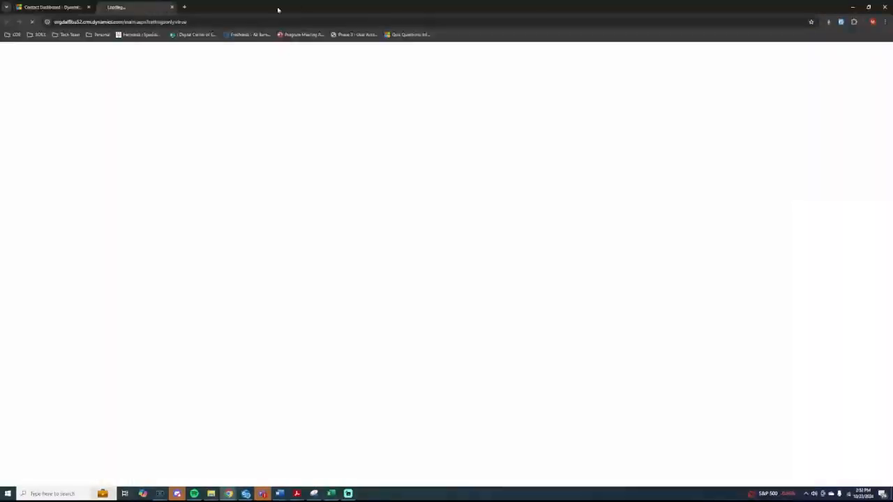
pyautogui.click(174, 7)
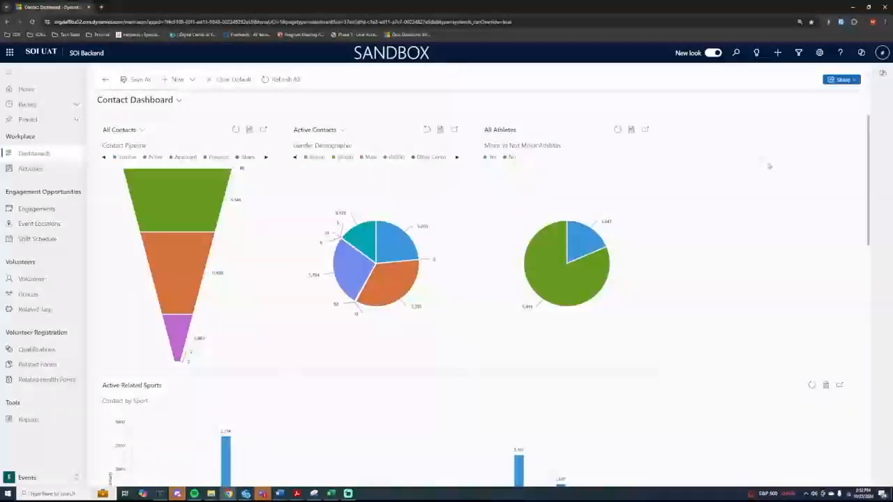
pyautogui.click(819, 52)
pyautogui.click(802, 179)
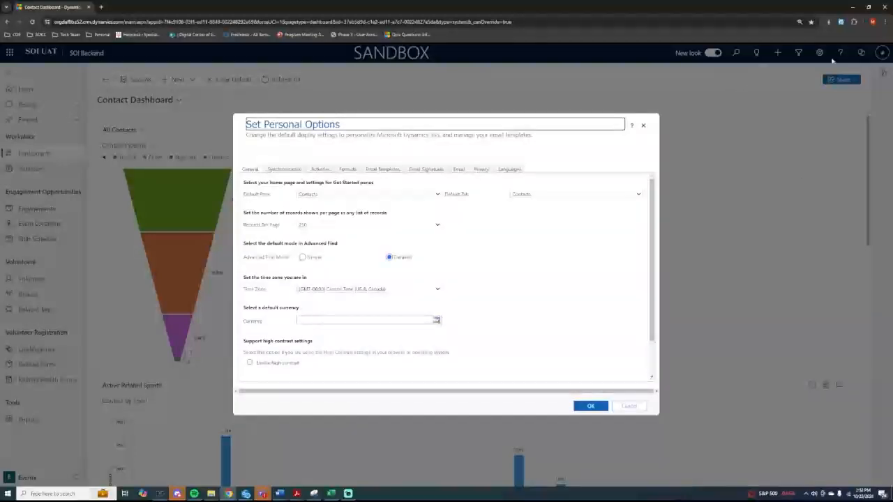
# Keep Central Time (US & Canada), set Default Pane to Events and Default Tab to Engagements, then save.
pyautogui.press('F11')
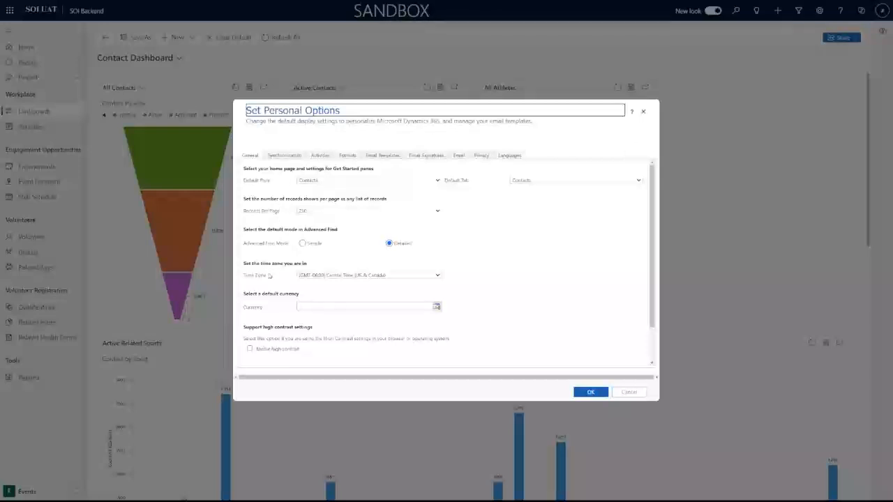
pyautogui.click(349, 276)
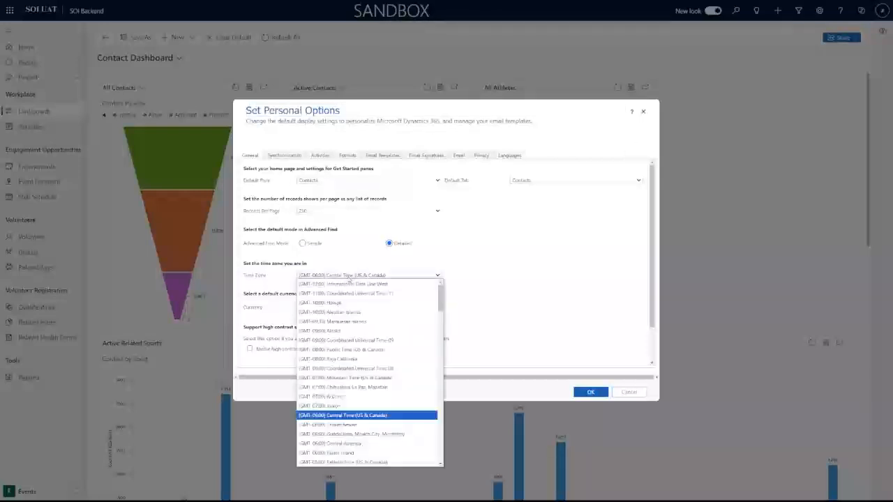
pyautogui.click(381, 415)
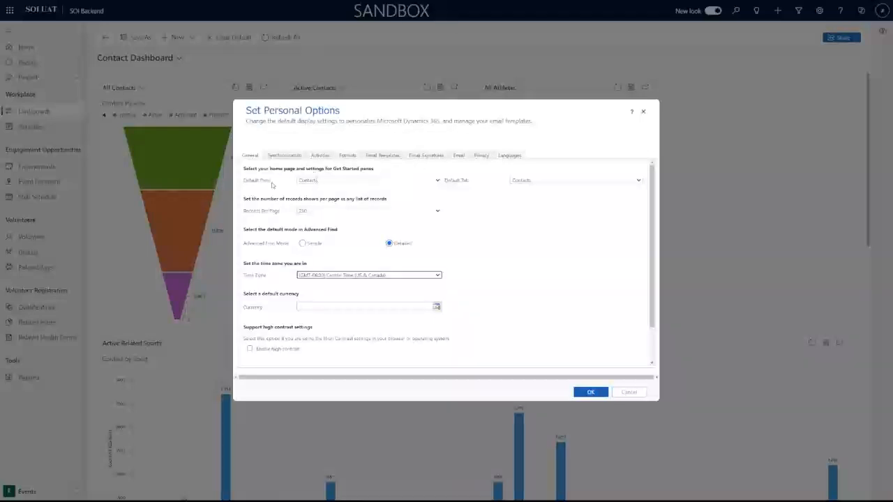
pyautogui.click(355, 183)
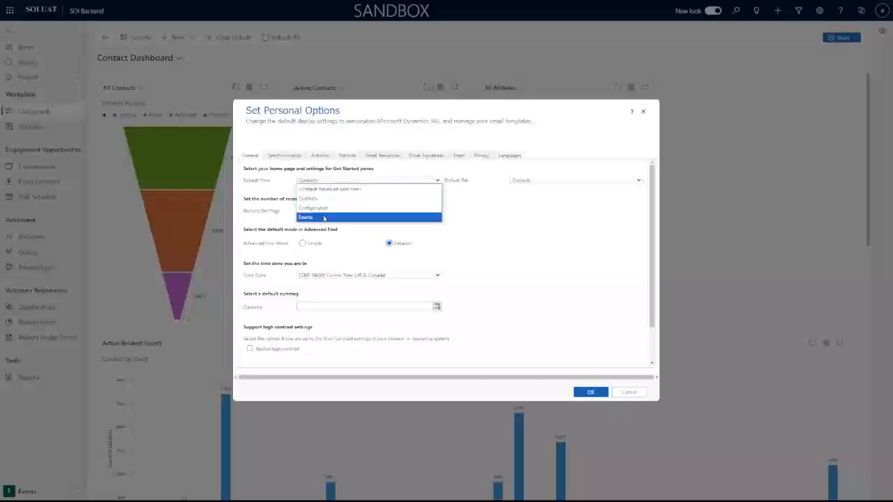
pyautogui.click(326, 217)
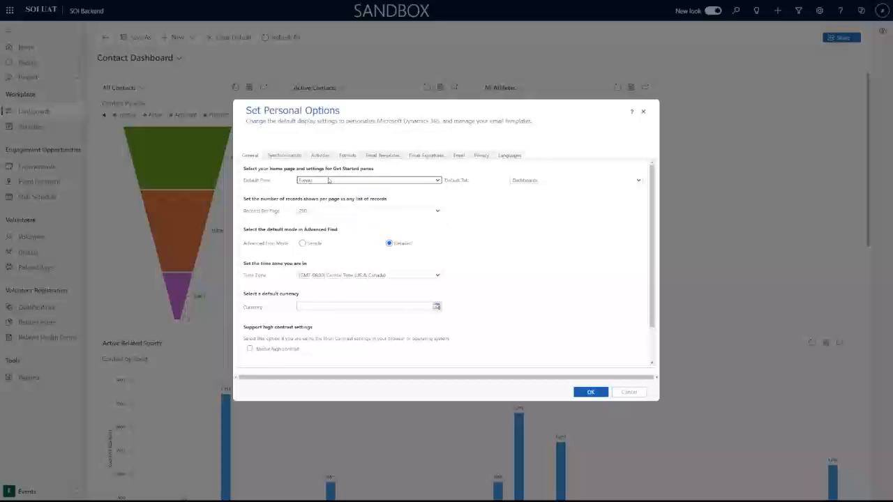
pyautogui.click(563, 183)
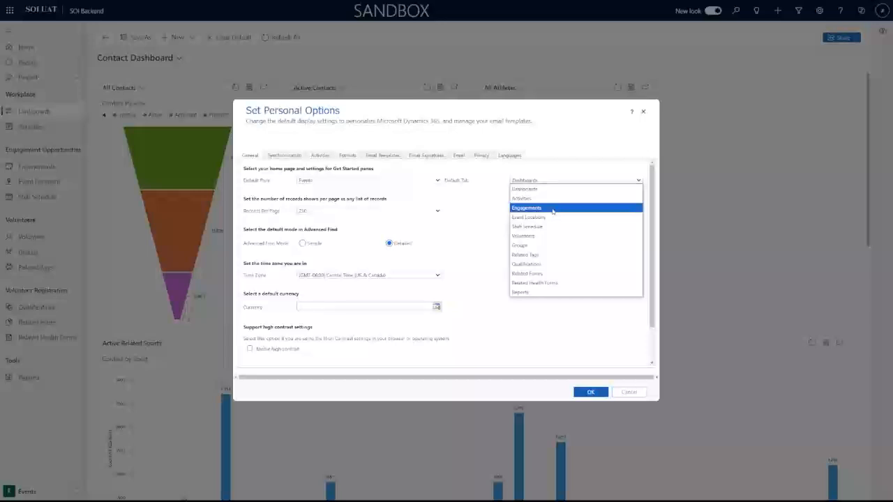
pyautogui.click(551, 208)
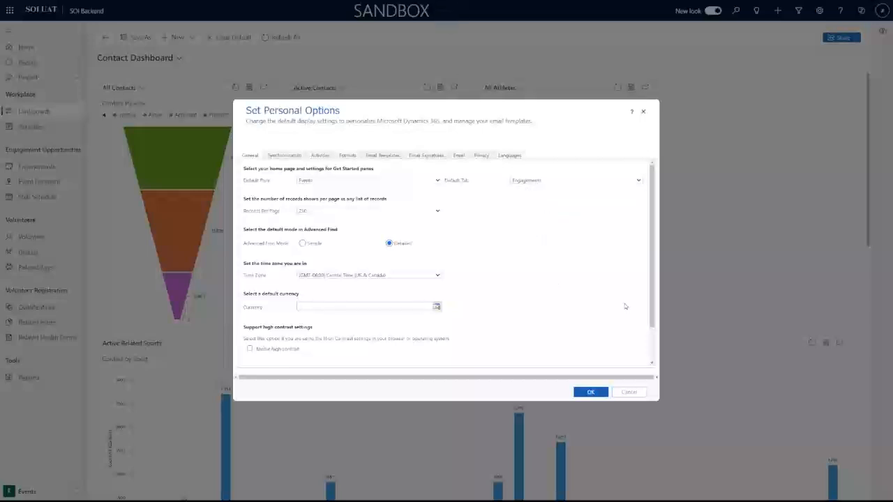
pyautogui.click(592, 394)
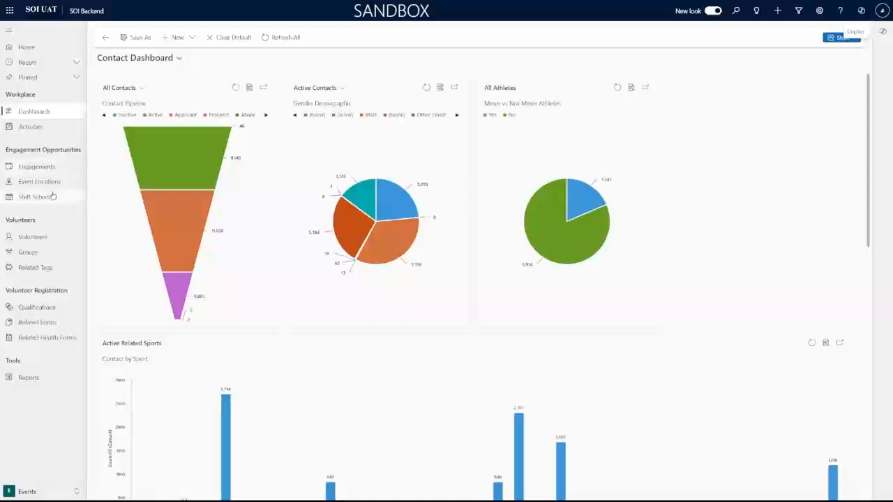
pyautogui.click(21, 491)
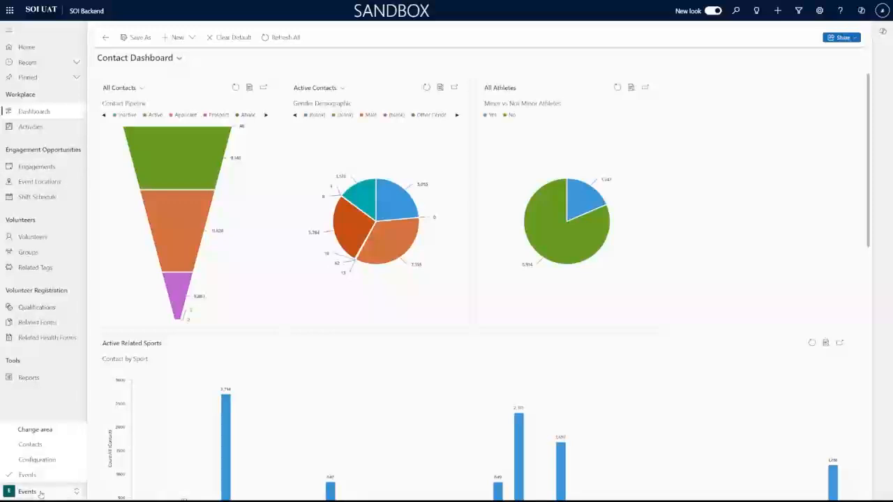
pyautogui.click(53, 406)
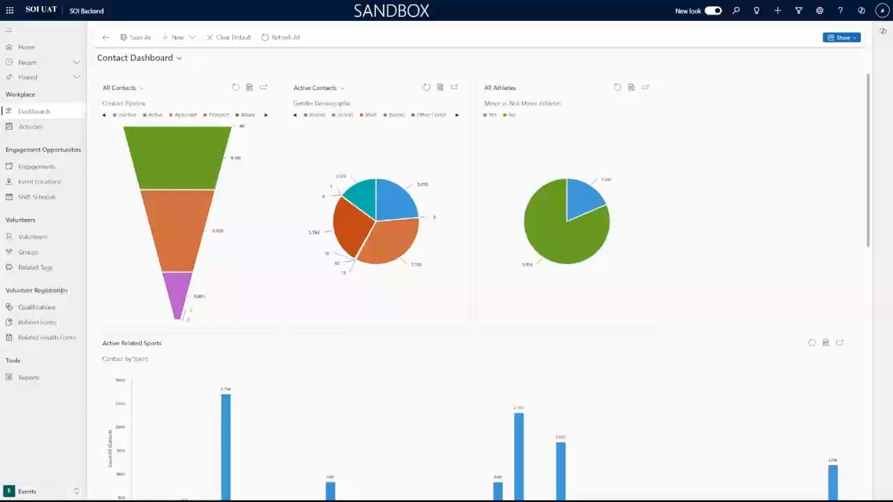
pyautogui.click(39, 48)
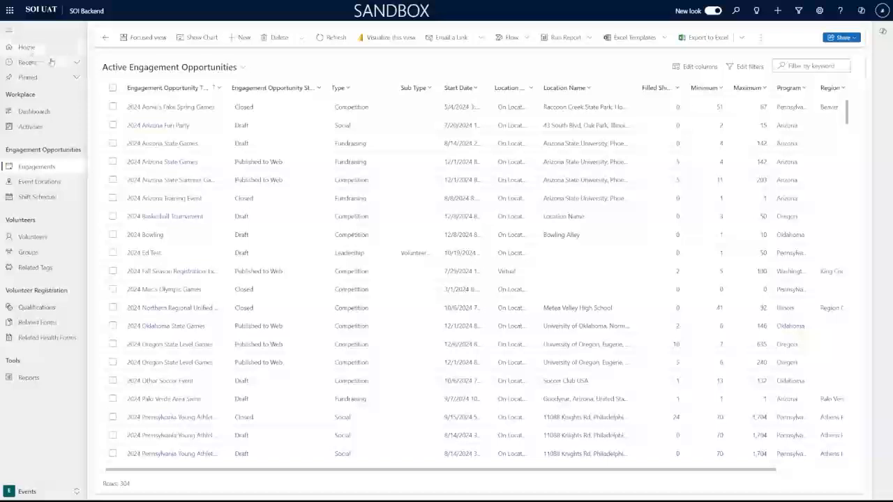
pyautogui.click(75, 64)
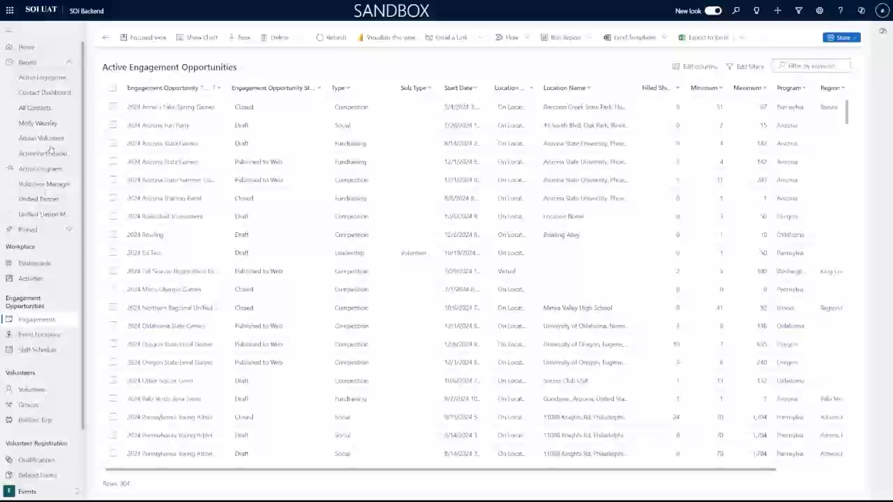
pyautogui.click(69, 68)
pyautogui.click(75, 77)
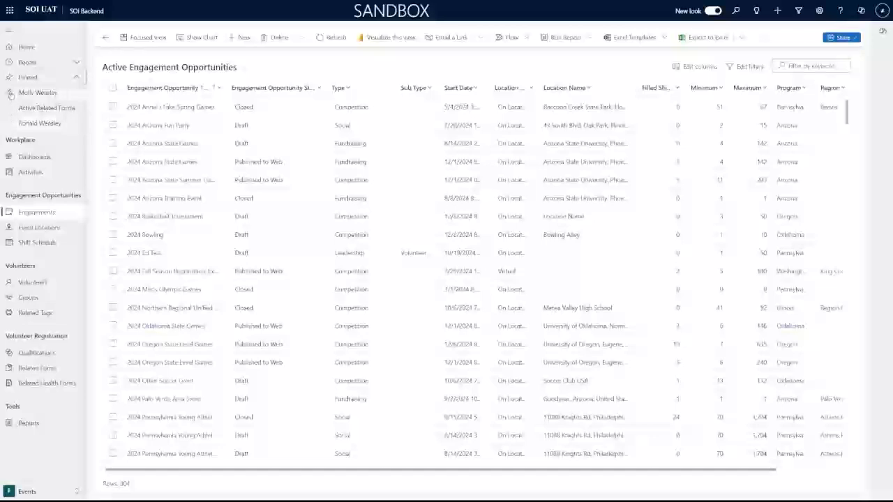
pyautogui.click(76, 77)
pyautogui.click(49, 111)
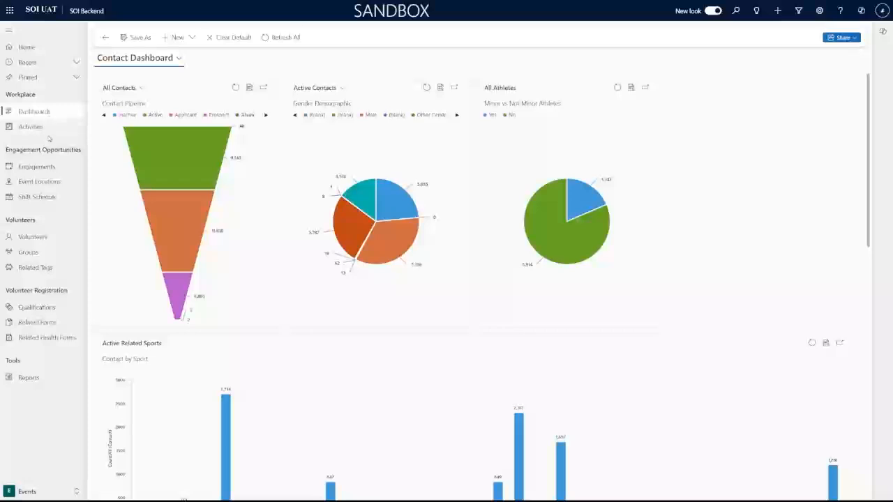
# View My Activities, then open the Active Engagement Opportunities list of 304 records.
pyautogui.click(44, 128)
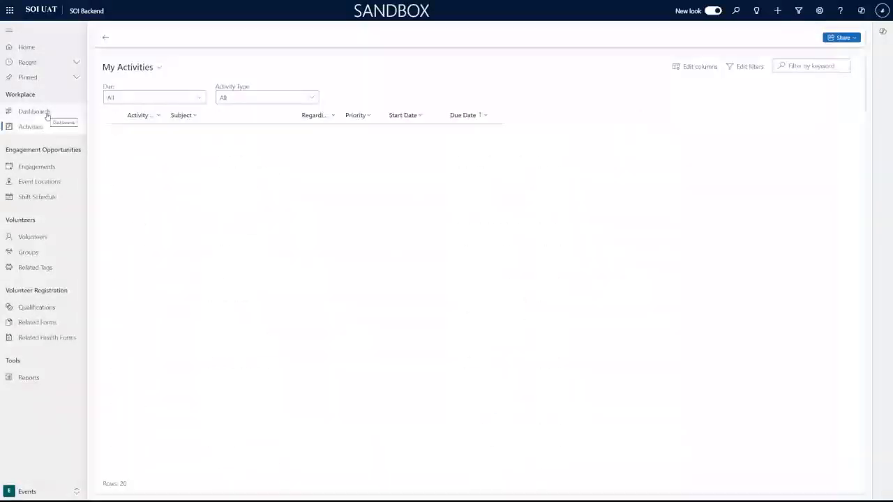
pyautogui.click(46, 113)
pyautogui.click(41, 128)
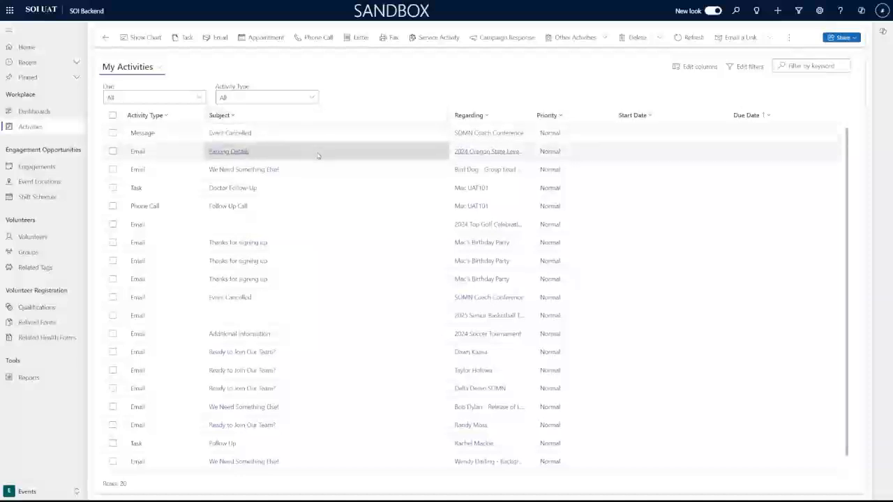
pyautogui.scroll(-1, 319, 155)
pyautogui.scroll(1, 315, 199)
pyautogui.scroll(-1, 314, 200)
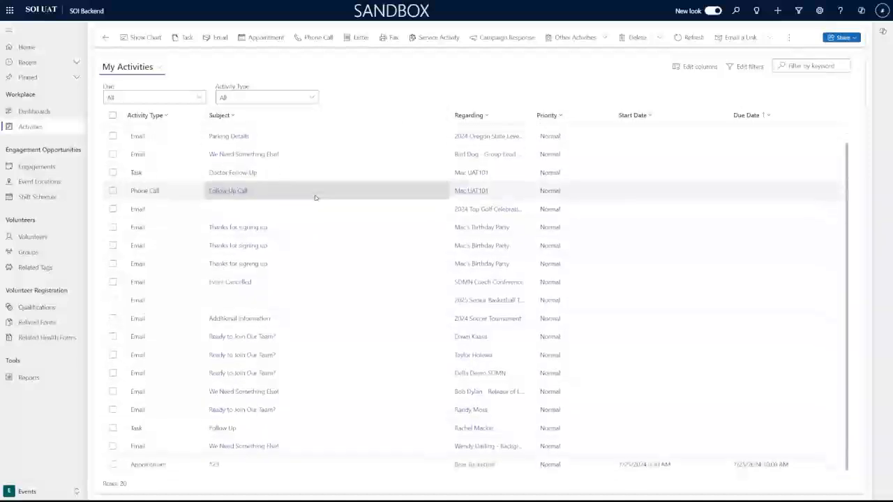
pyautogui.scroll(1, 315, 199)
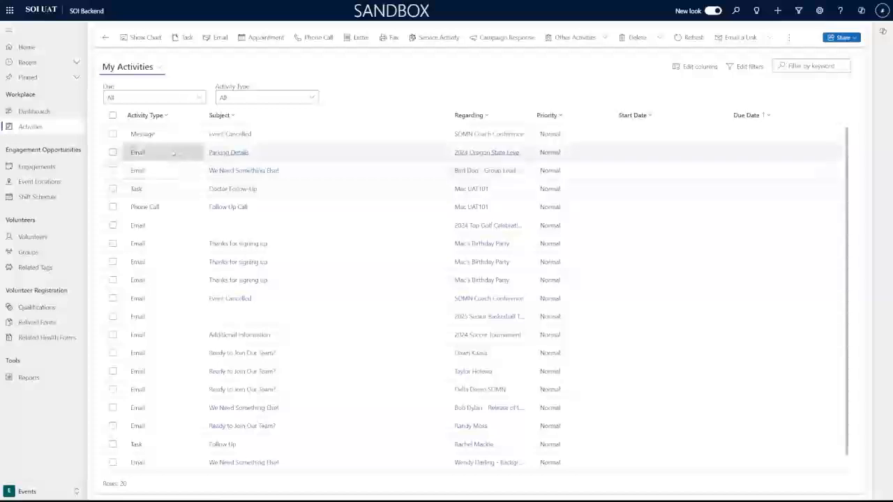
pyautogui.click(39, 168)
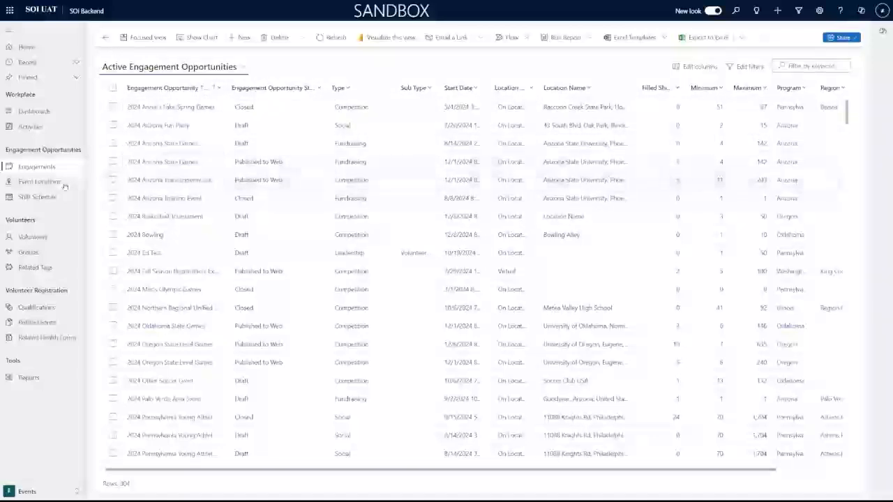
# Look at Event Locations and the October 2024 shift schedule, then open the Volunteers list.
pyautogui.click(42, 183)
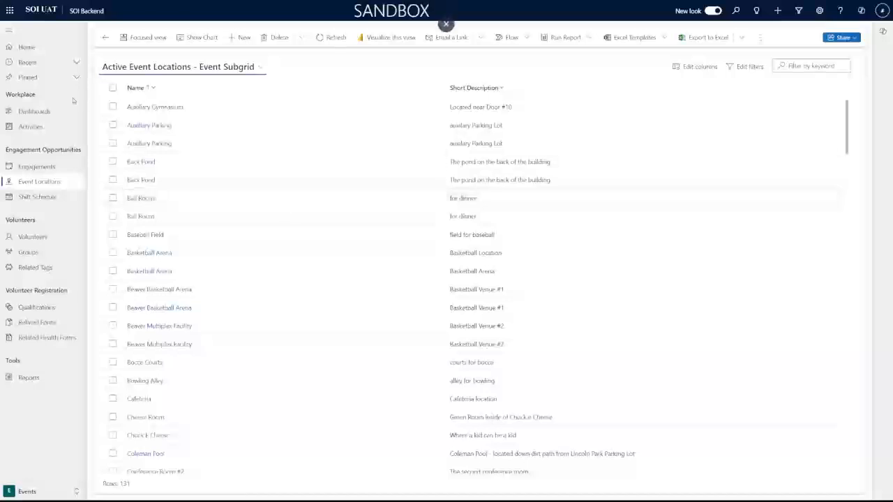
pyautogui.click(58, 203)
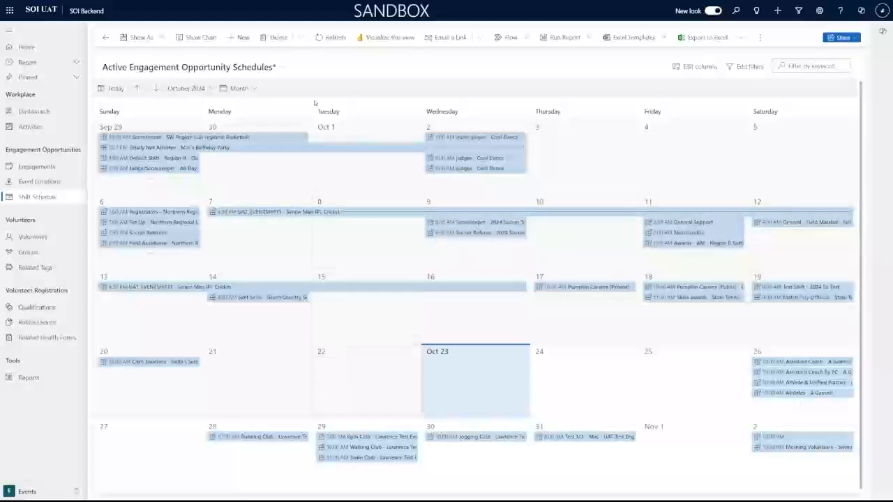
pyautogui.click(56, 238)
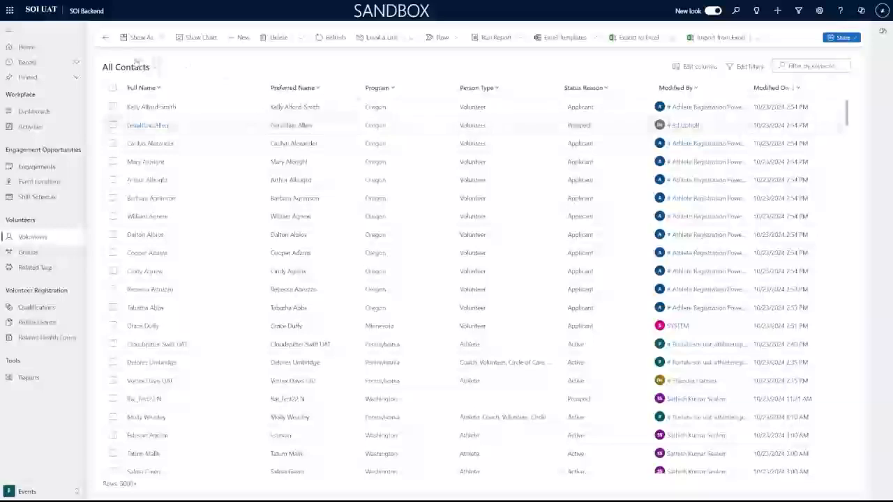
# Dismiss the saved contact views list and open Active Groups with 234 records.
pyautogui.click(139, 67)
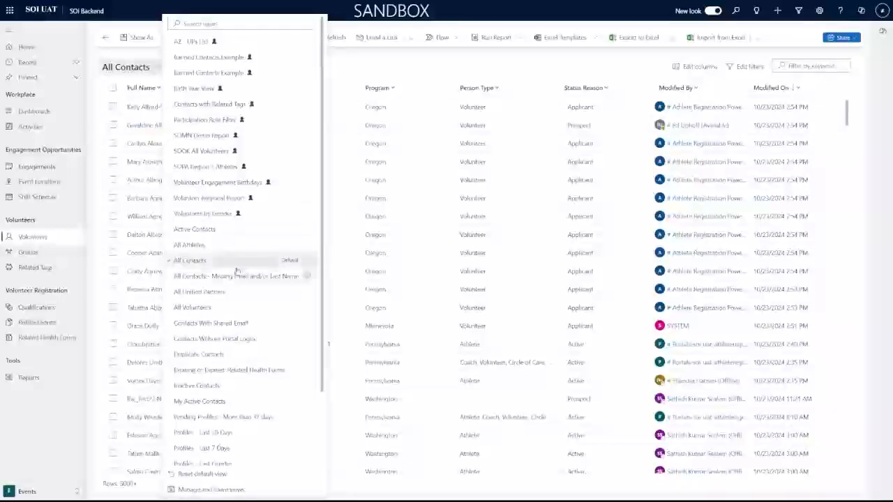
pyautogui.click(421, 62)
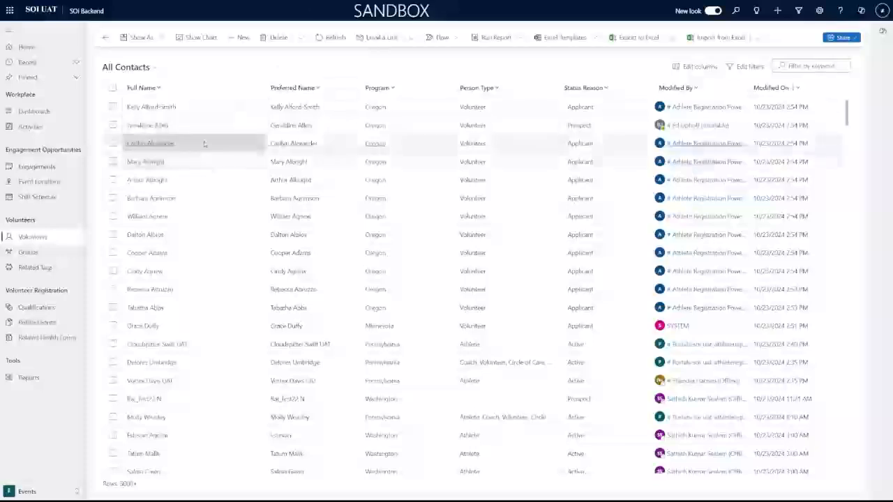
pyautogui.click(51, 252)
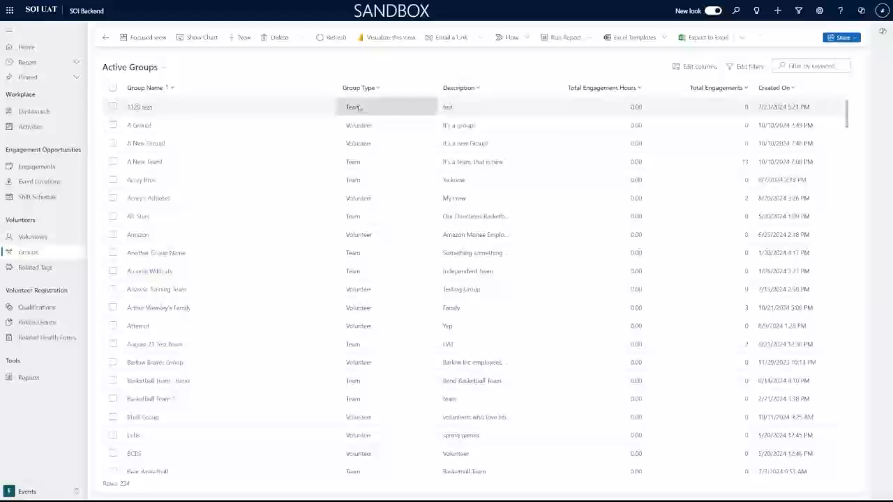
# Open Active Related Tags, select the first tag, then open Volunteer Registration and Qualifications.
pyautogui.click(40, 271)
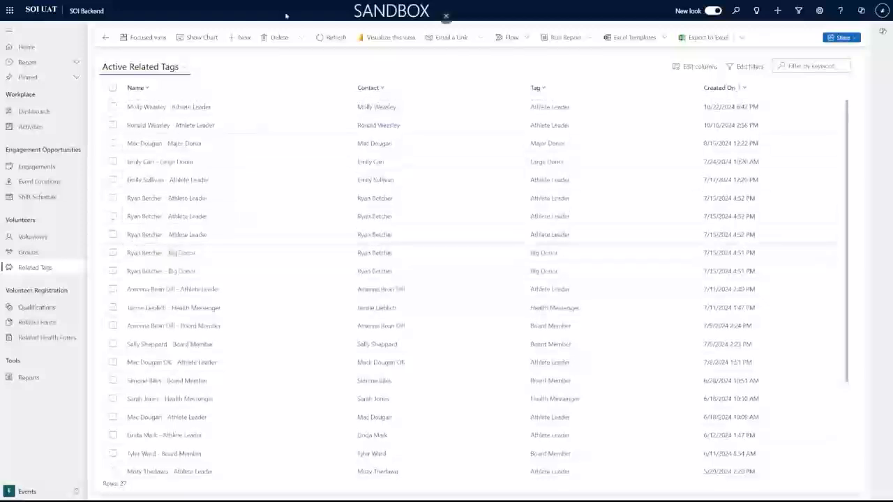
pyautogui.click(112, 106)
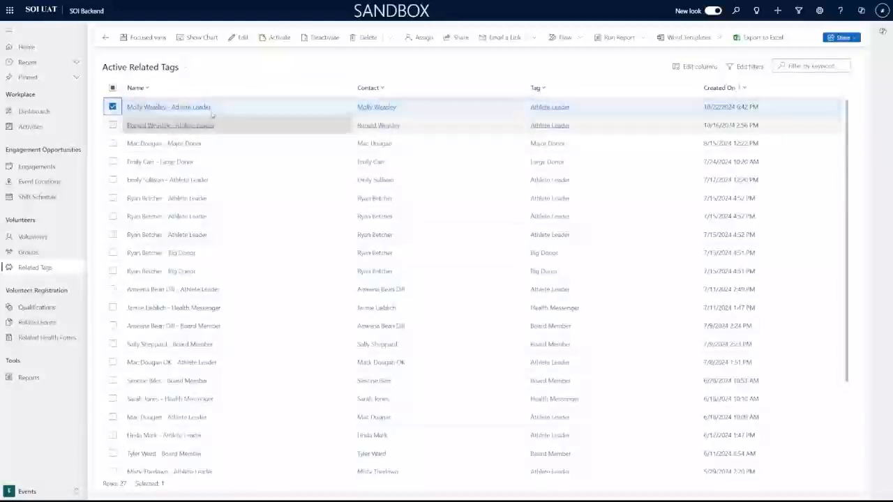
pyautogui.click(54, 307)
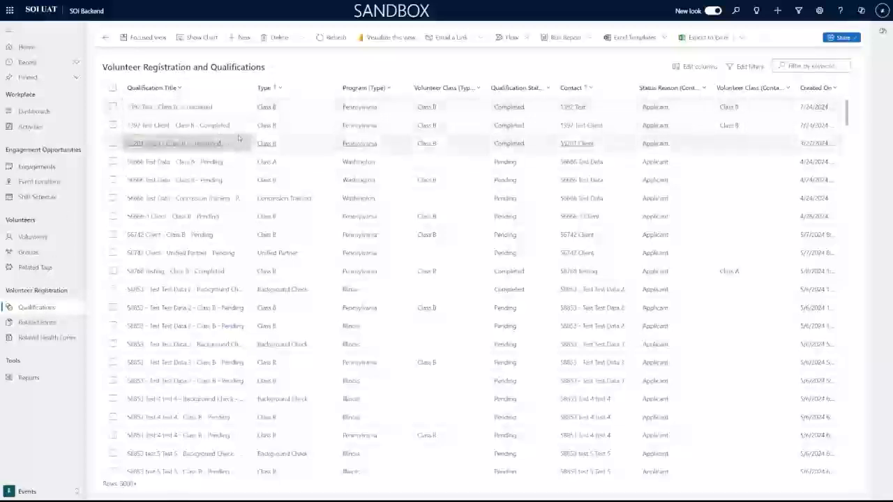
# Widen the Qualification Title column, scroll the grid, then open Active Related Forms.
pyautogui.moveTo(254, 87); pyautogui.dragTo(289, 87)
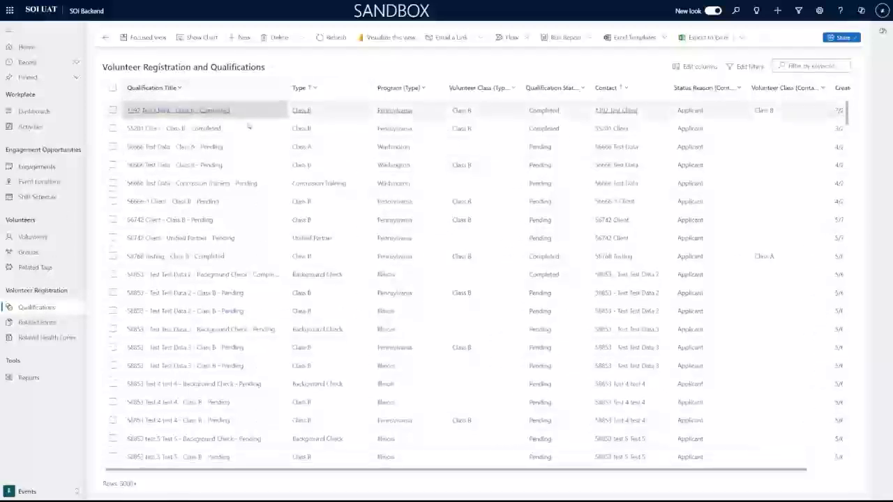
pyautogui.scroll(-1, 246, 168)
pyautogui.scroll(1, 246, 183)
pyautogui.scroll(-1, 246, 183)
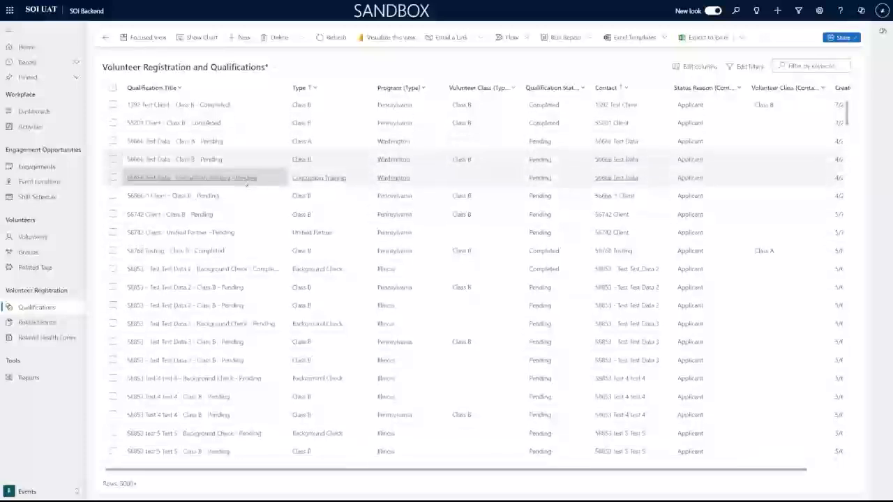
pyautogui.scroll(-2, 245, 183)
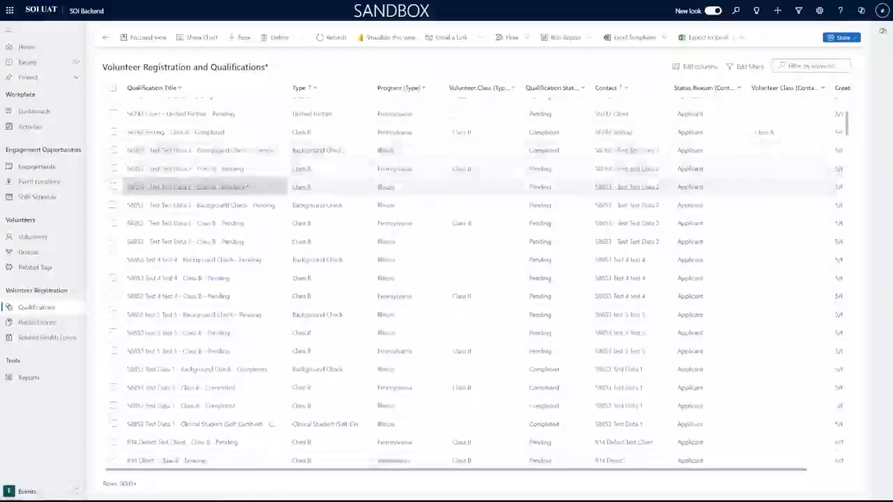
pyautogui.scroll(2, 246, 185)
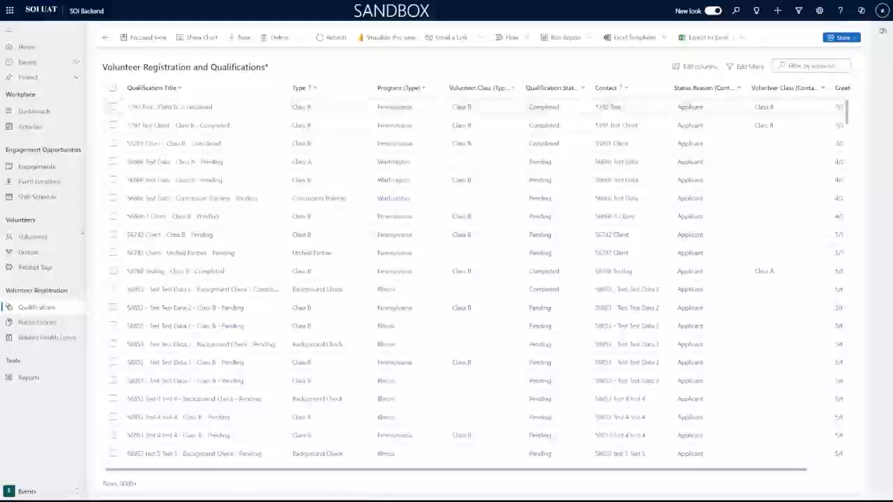
pyautogui.click(55, 325)
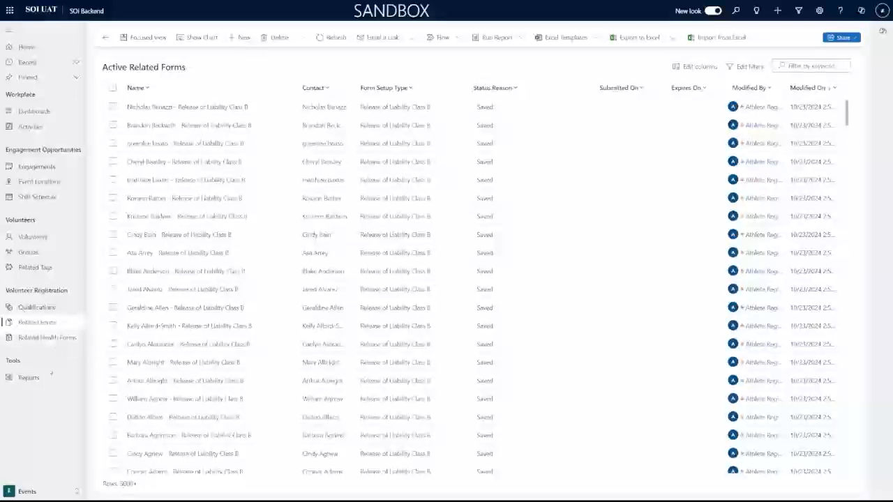
# Open the empty SOI Reports list, then return to Active Engagement Opportunities.
pyautogui.click(47, 378)
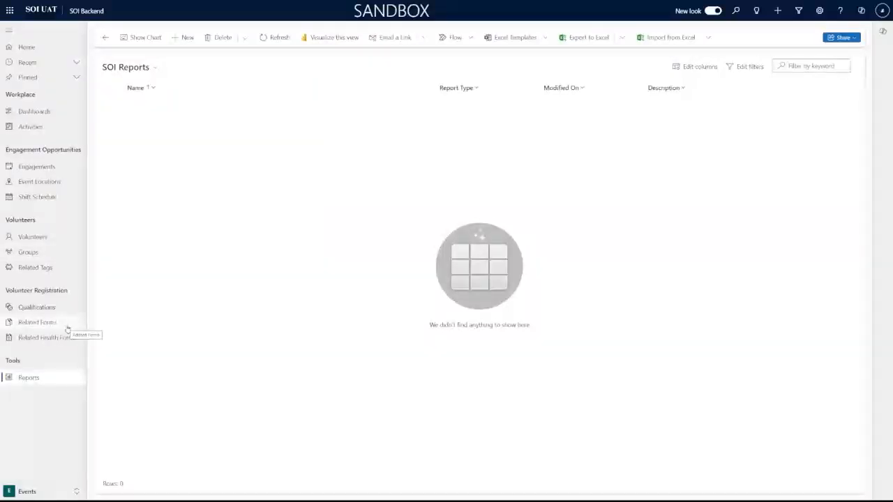
pyautogui.click(36, 167)
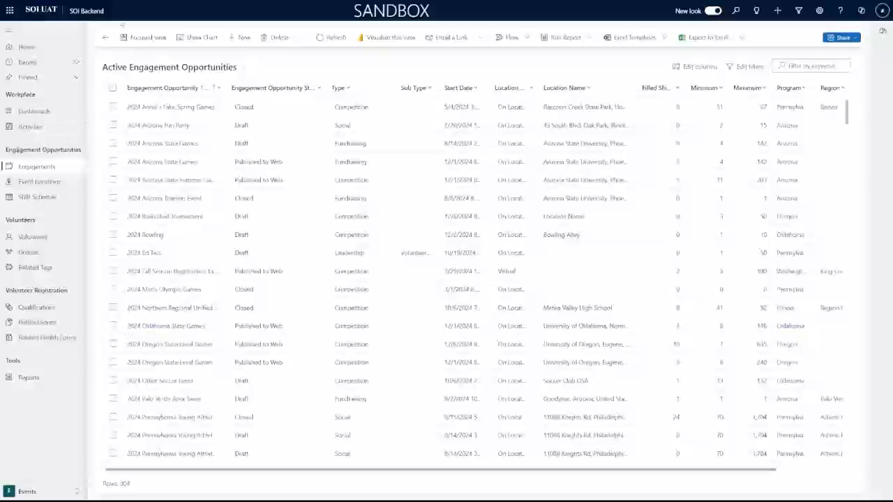
pyautogui.click(182, 68)
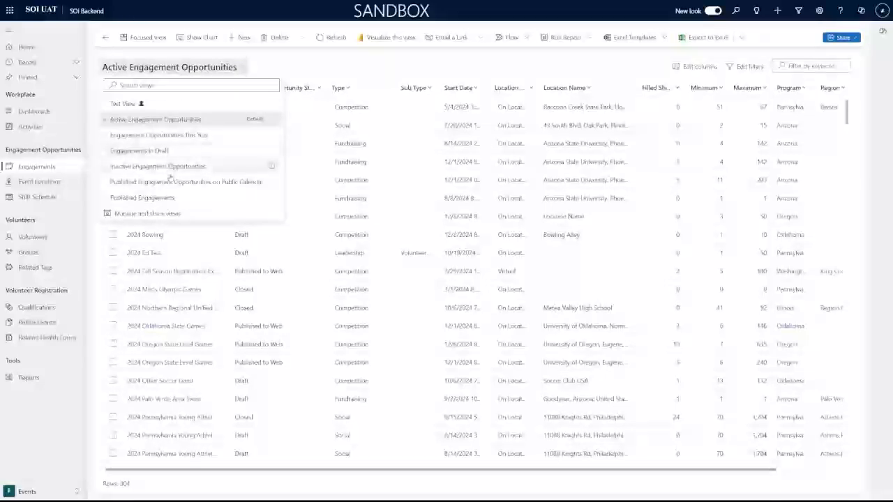
pyautogui.click(192, 136)
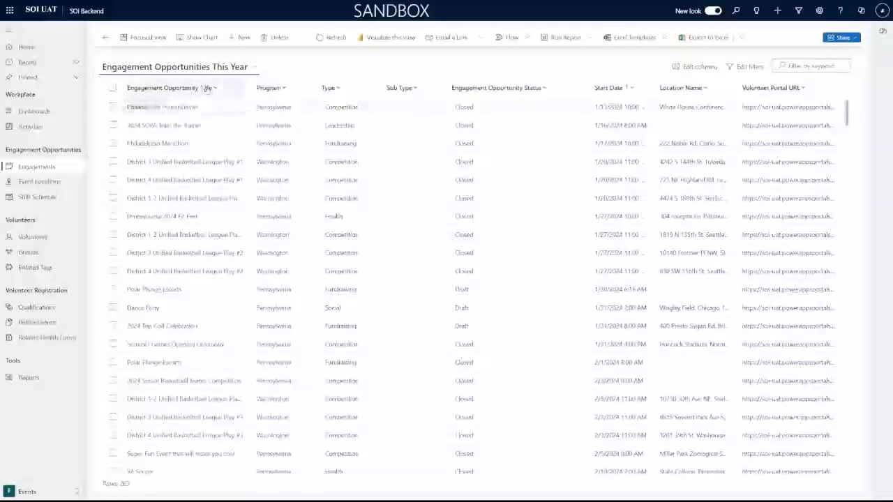
pyautogui.click(211, 68)
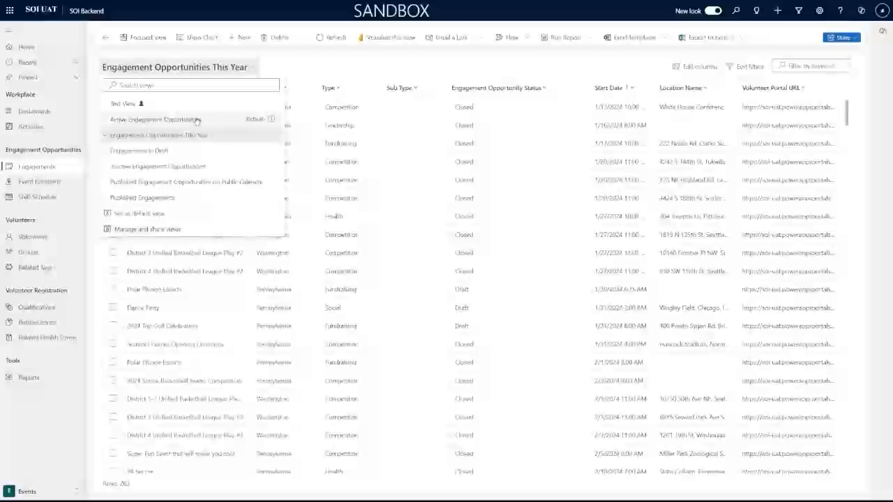
pyautogui.click(171, 182)
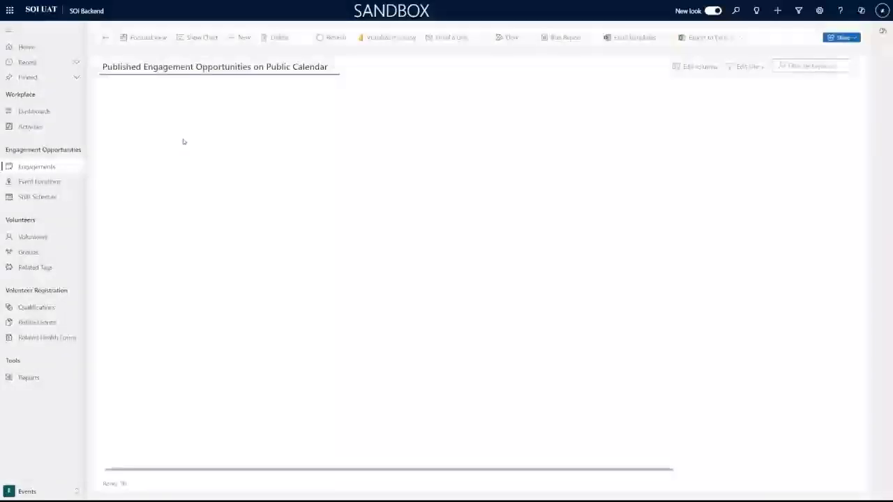
pyautogui.click(264, 66)
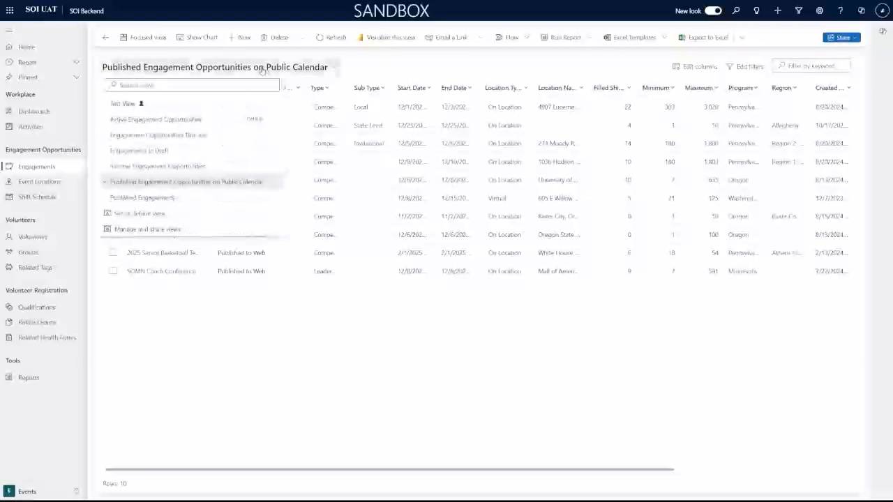
pyautogui.click(155, 119)
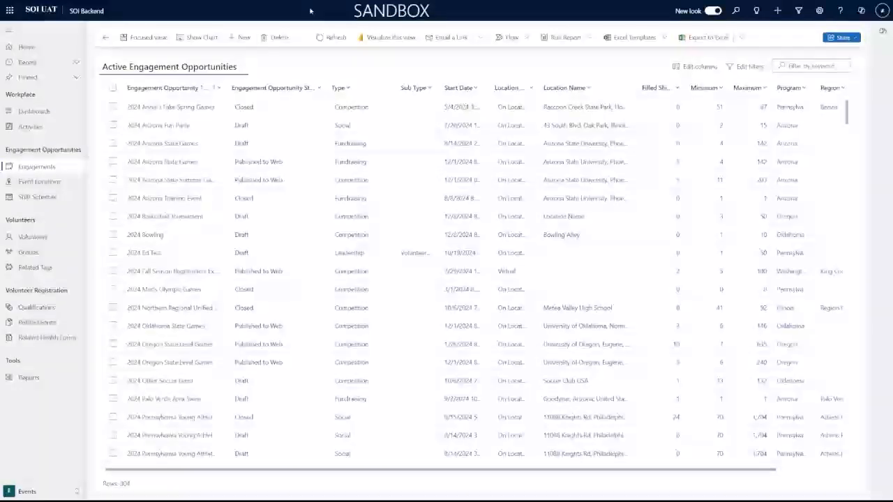
pyautogui.click(223, 67)
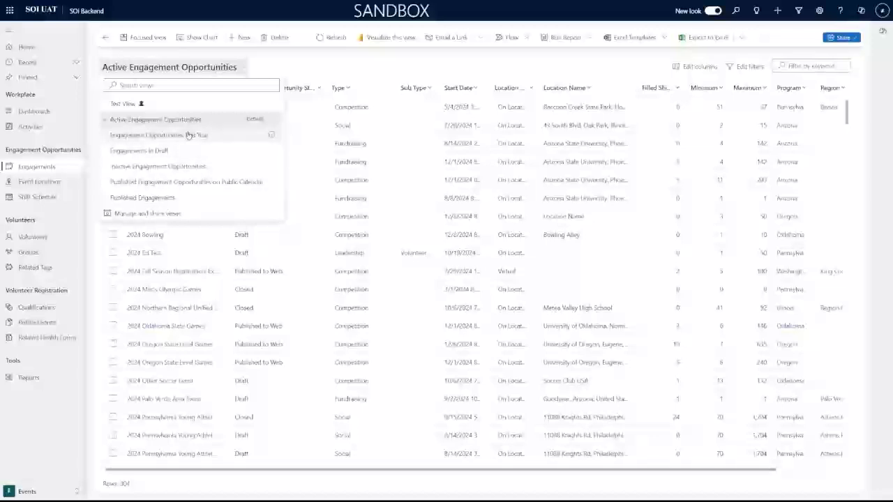
pyautogui.click(340, 75)
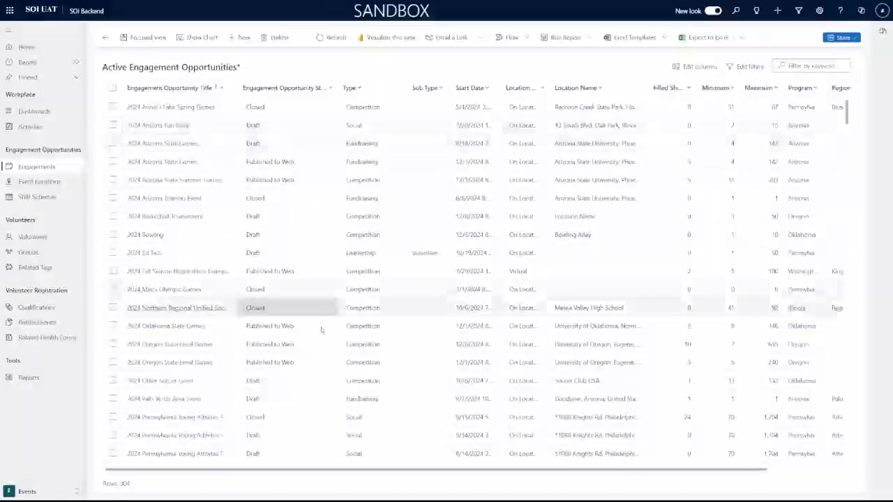
# Widen the Engagement Opportunity Status and Start Date columns to show full values.
pyautogui.moveTo(340, 88); pyautogui.dragTo(364, 88)
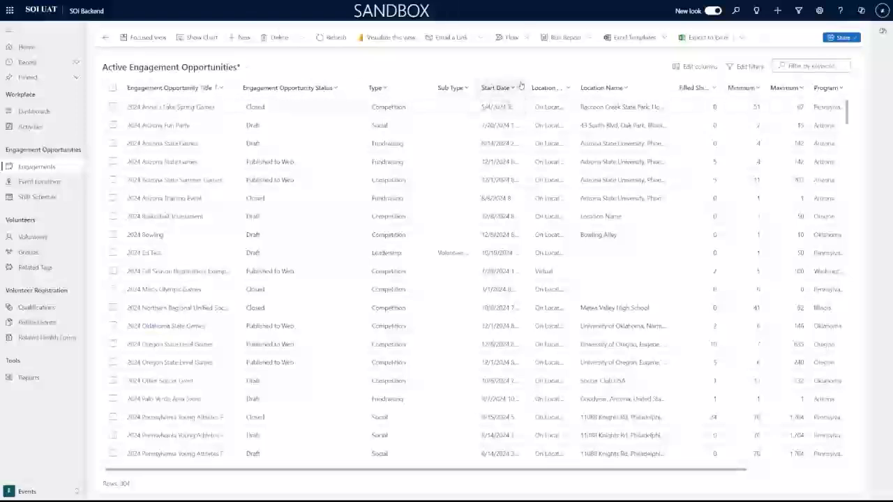
pyautogui.moveTo(525, 83); pyautogui.dragTo(555, 83)
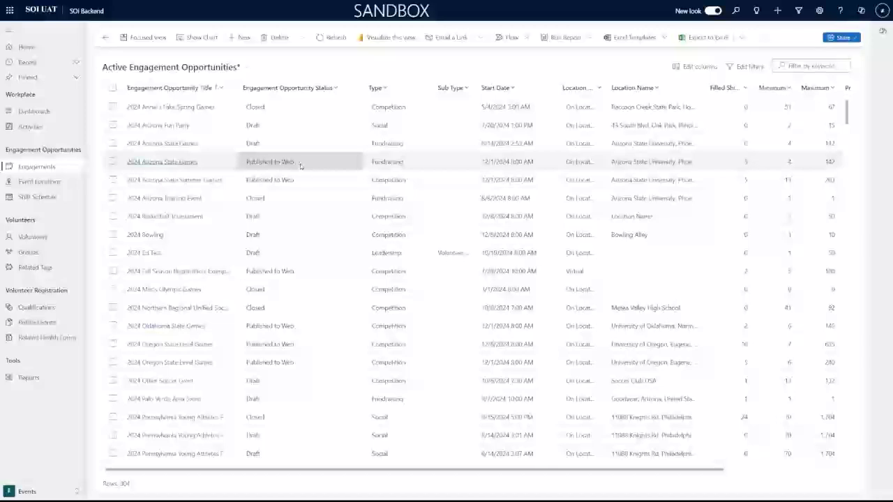
pyautogui.scroll(-2, 316, 263)
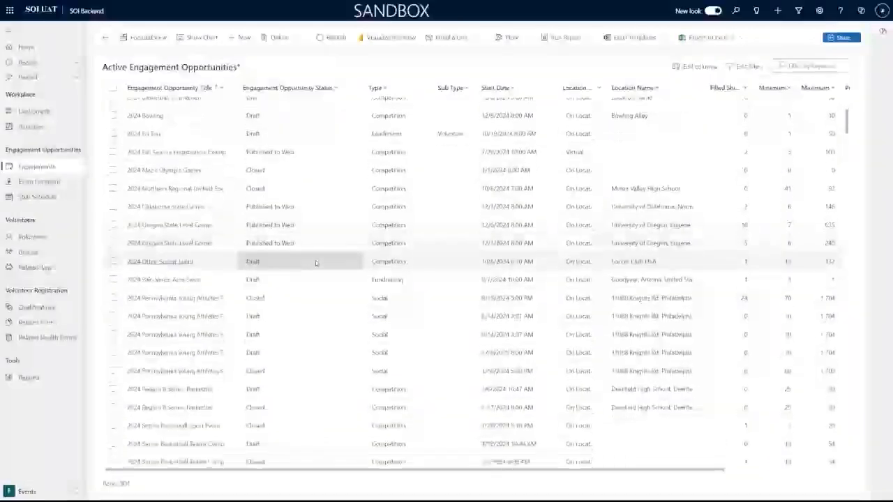
pyautogui.scroll(2, 316, 260)
pyautogui.click(316, 88)
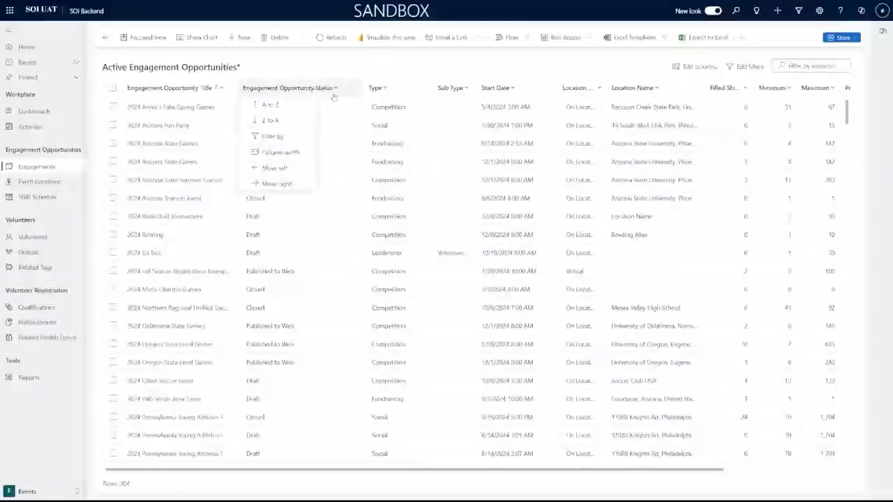
pyautogui.click(365, 75)
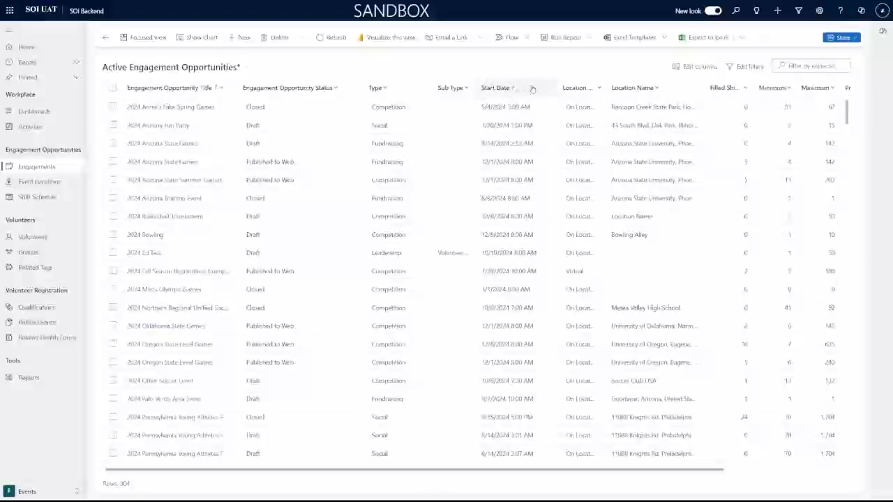
pyautogui.doubleClick(607, 86)
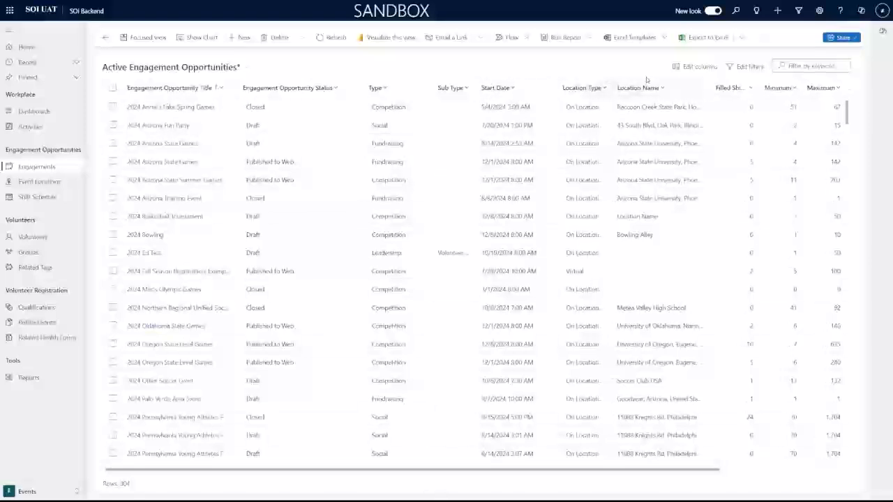
pyautogui.moveTo(646, 79); pyautogui.dragTo(627, 80)
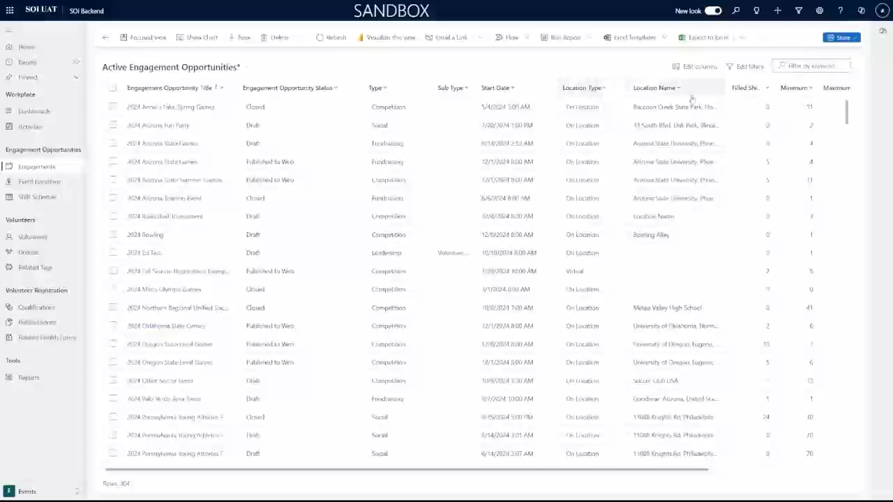
pyautogui.moveTo(586, 472); pyautogui.dragTo(733, 468)
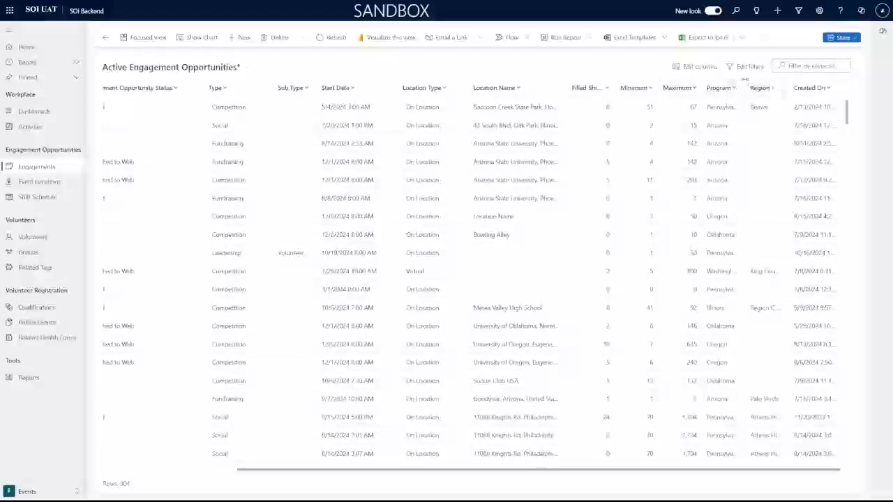
pyautogui.moveTo(746, 81); pyautogui.dragTo(764, 82)
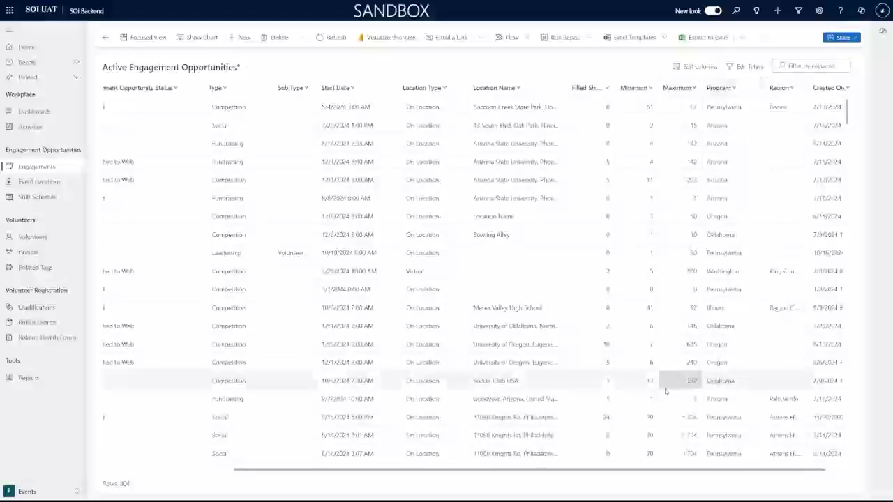
pyautogui.moveTo(651, 471); pyautogui.dragTo(696, 472)
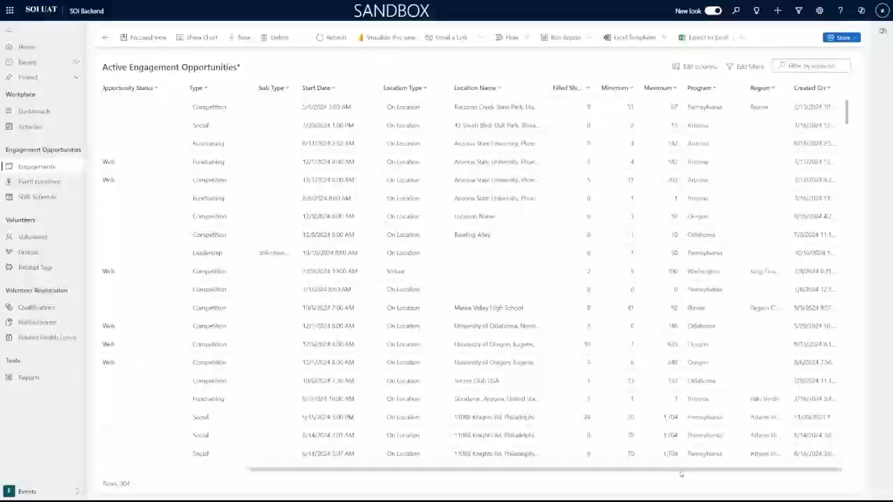
pyautogui.moveTo(682, 473); pyautogui.dragTo(543, 474)
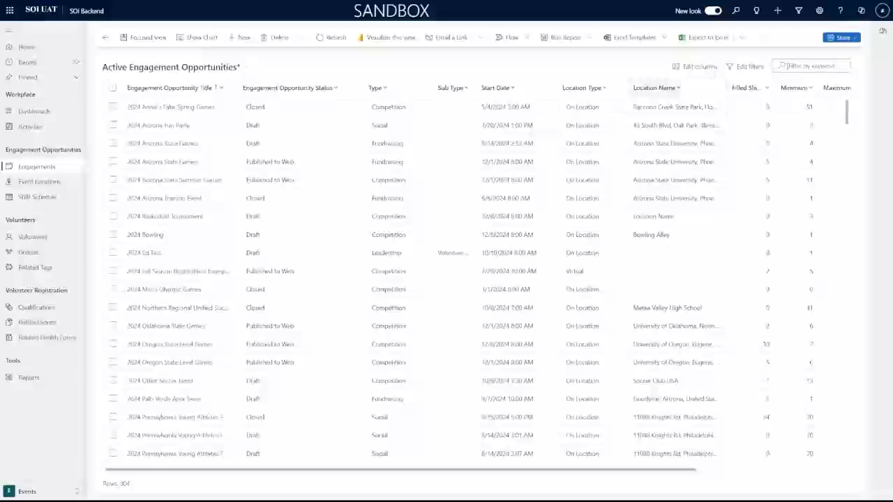
# Open the engagement Edit filters panel and close it without changes.
pyautogui.click(789, 65)
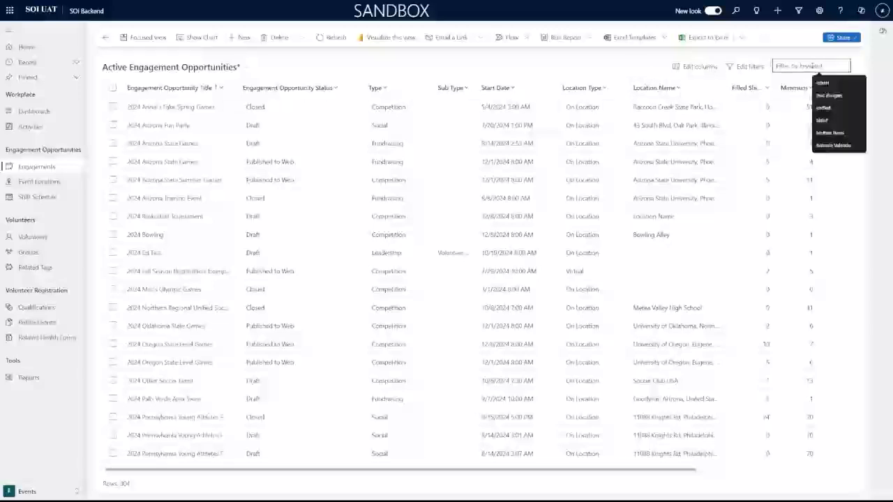
pyautogui.click(757, 66)
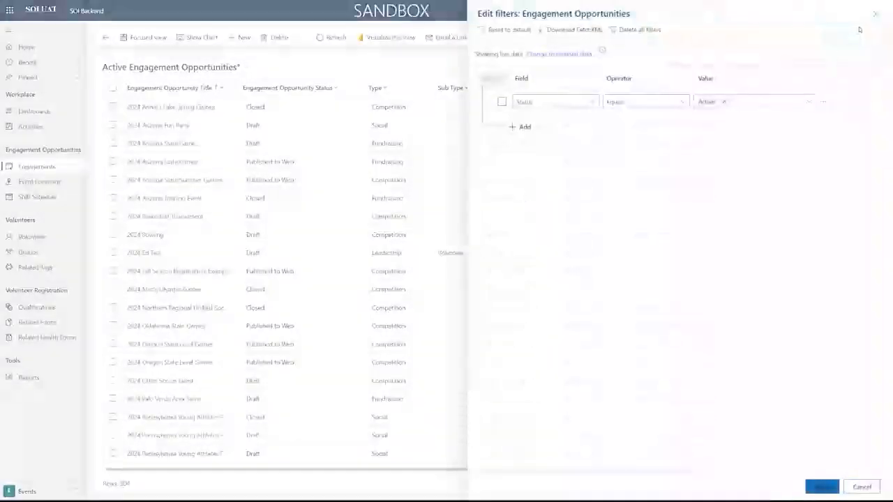
pyautogui.click(875, 14)
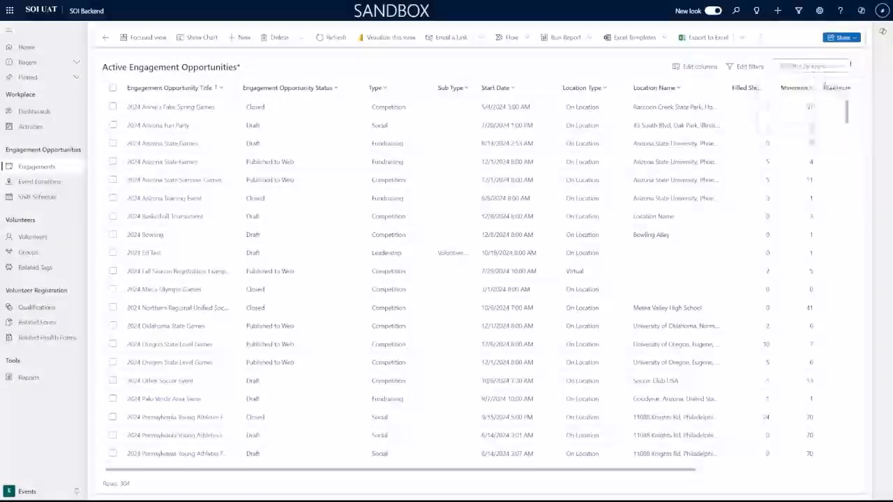
# Remove three recent keyword searches, then filter the list by keyword 'Local'.
pyautogui.click(796, 66)
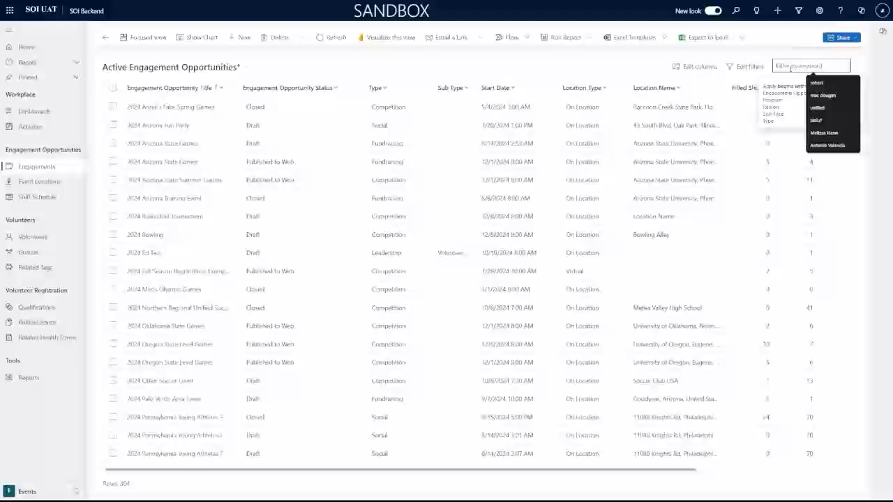
pyautogui.click(795, 106)
pyautogui.click(810, 68)
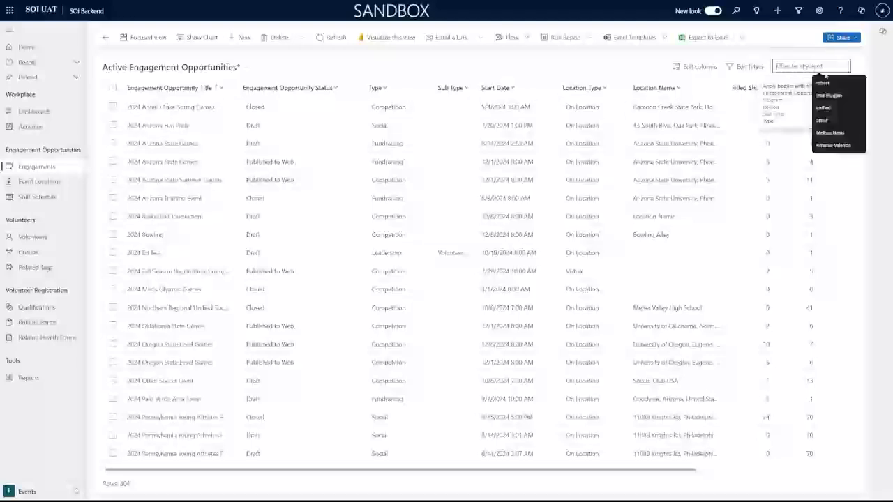
pyautogui.click(858, 83)
pyautogui.click(859, 84)
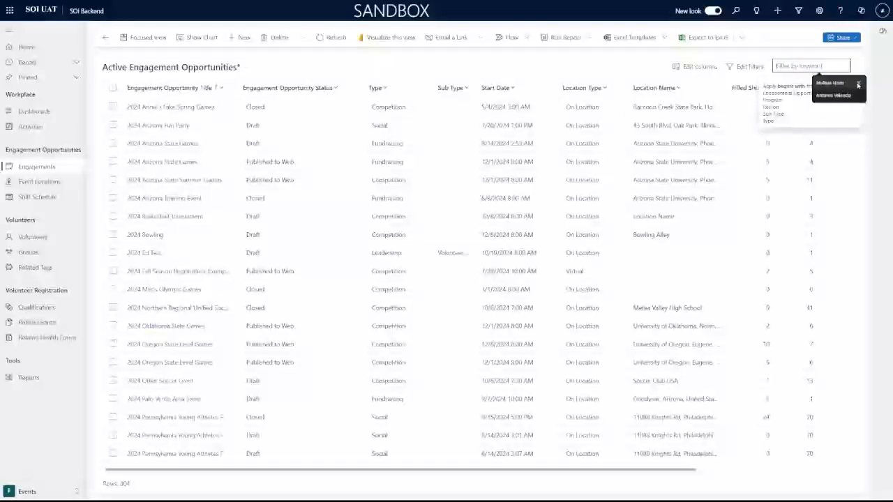
pyautogui.click(858, 84)
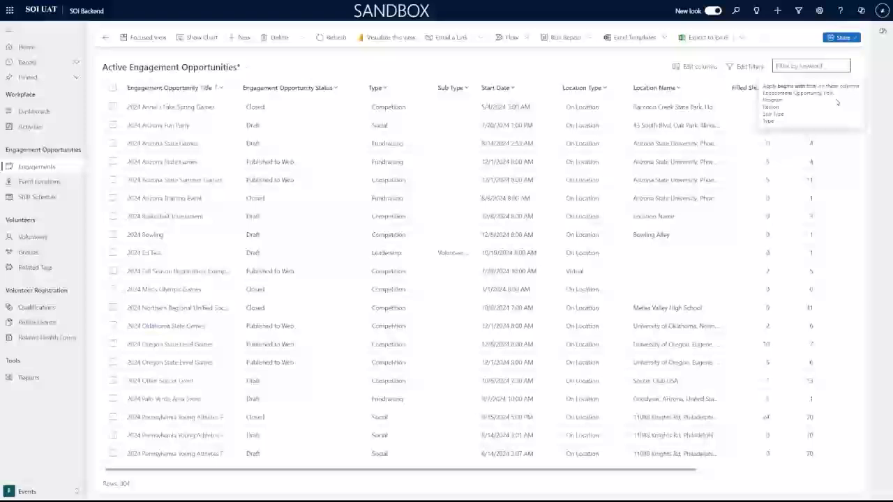
pyautogui.write('Local')
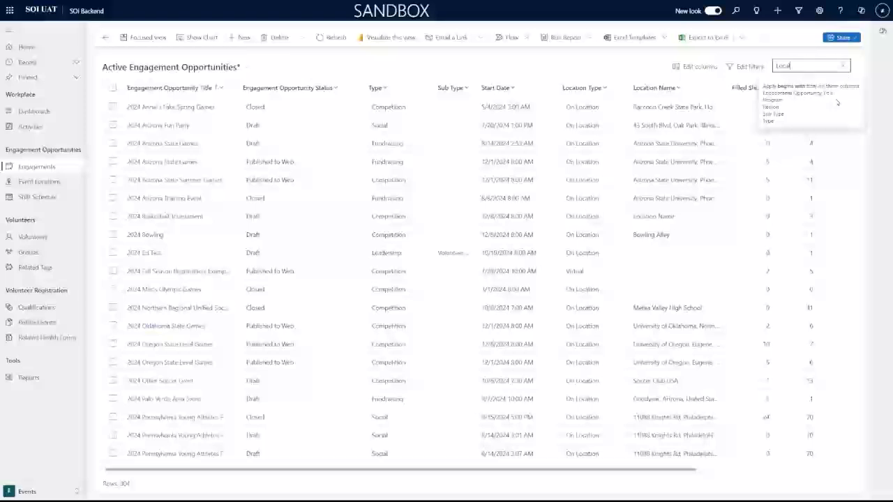
pyautogui.press('Return')
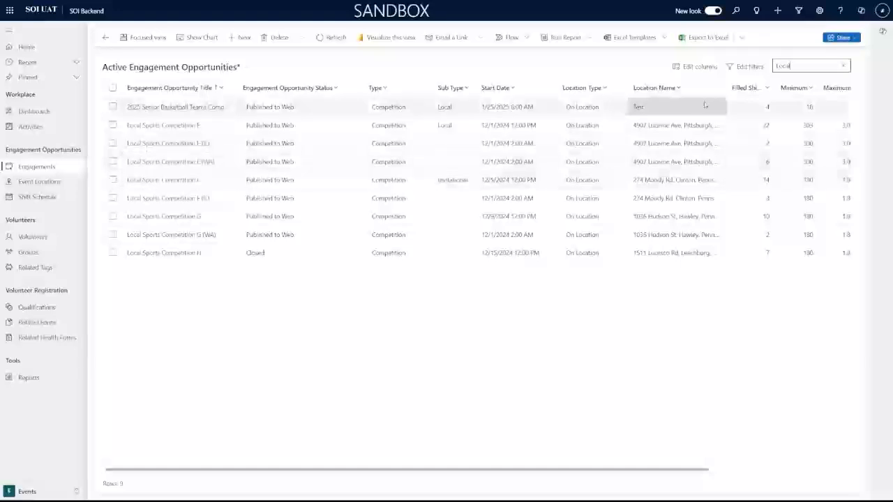
# Open the Local Sports Competition F record and scroll through its form.
pyautogui.click(173, 181)
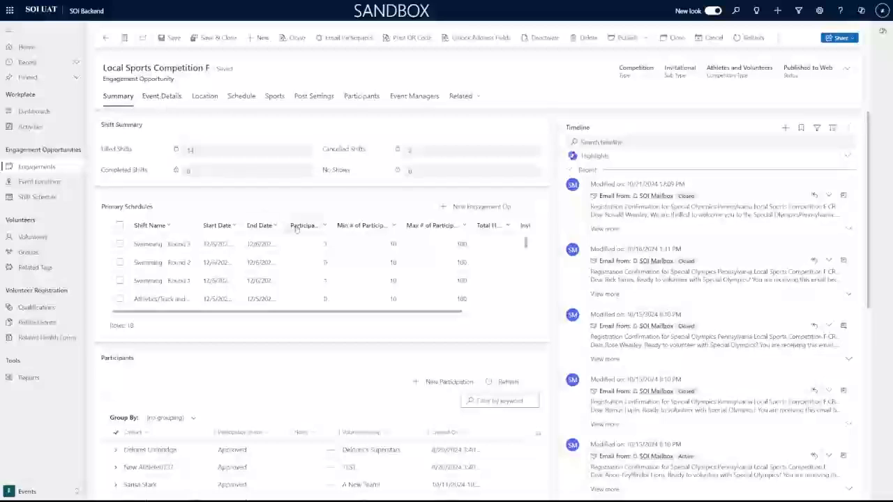
pyautogui.scroll(-3, 342, 278)
pyautogui.scroll(3, 357, 278)
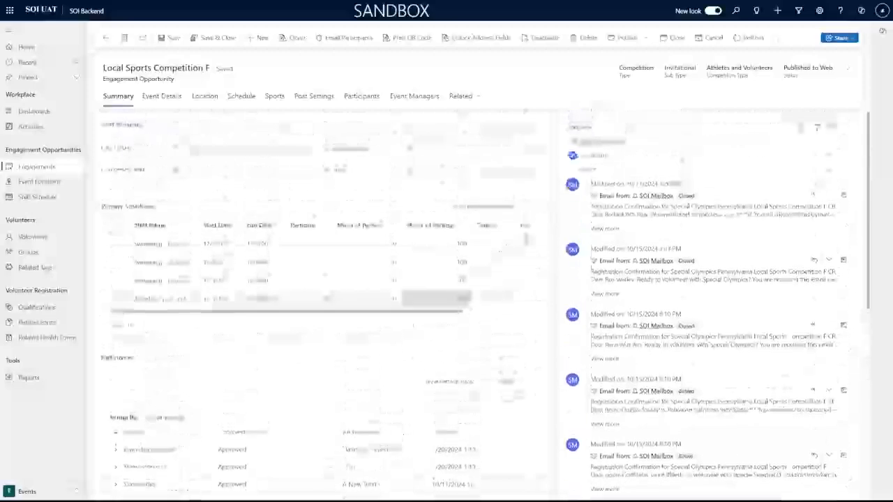
# Review its Event Details, Location, Schedule and Sports tabs, widening the Shift Name column.
pyautogui.click(163, 97)
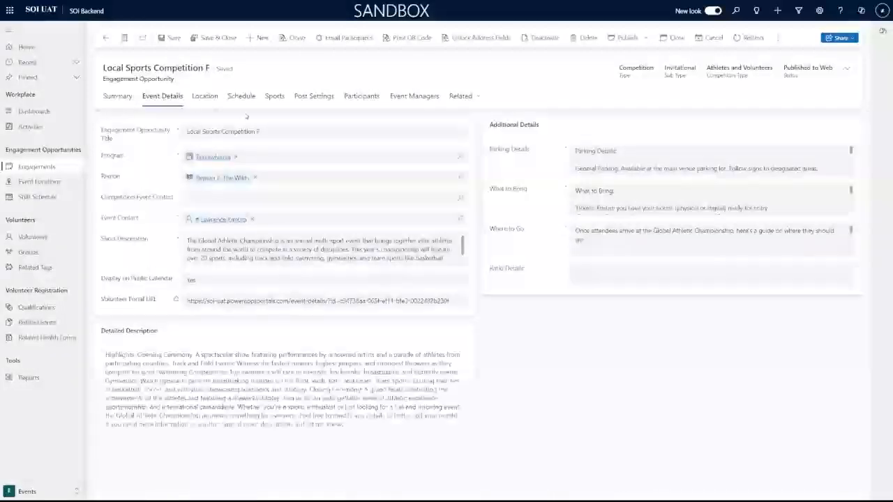
pyautogui.click(209, 96)
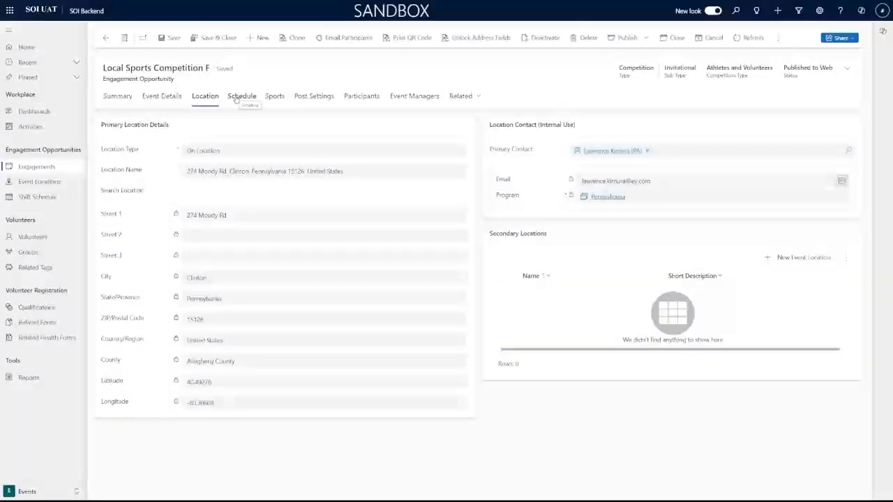
pyautogui.click(236, 100)
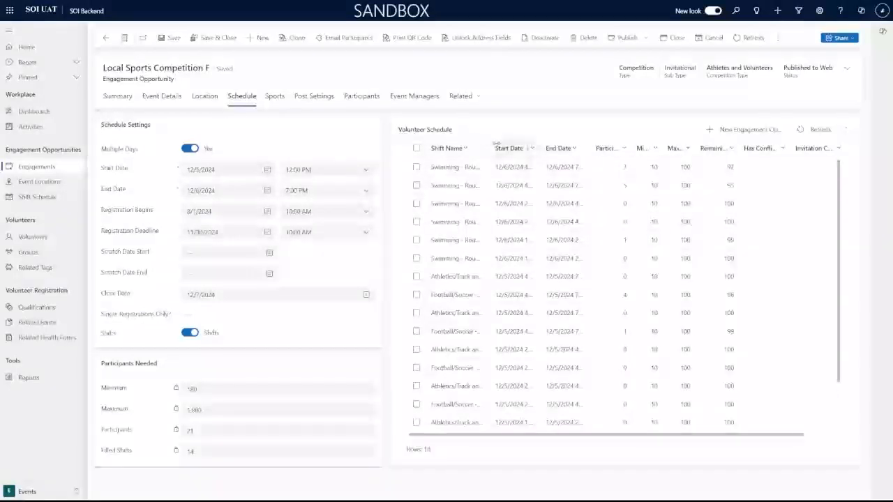
pyautogui.moveTo(494, 146); pyautogui.dragTo(556, 142)
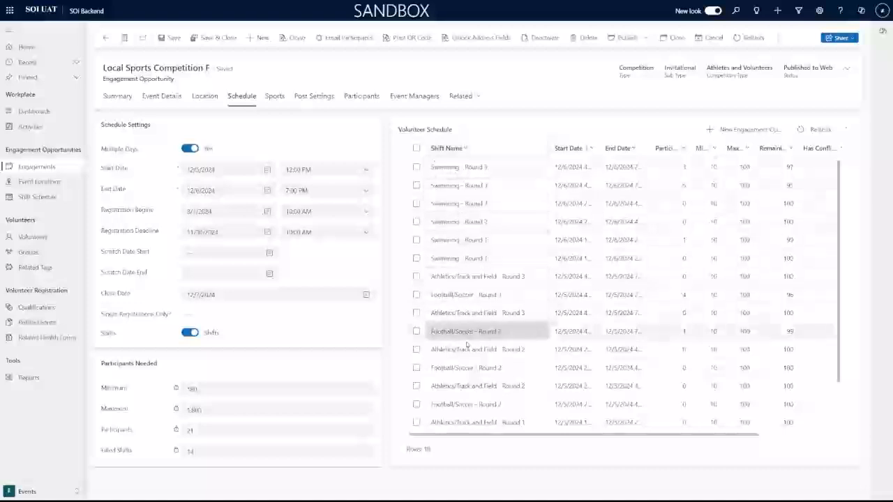
pyautogui.click(270, 101)
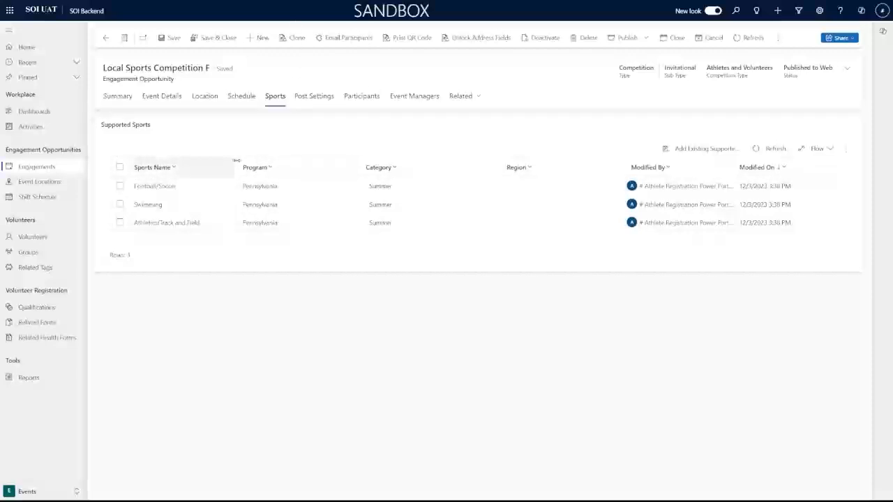
# Browse the Post Settings, Participants and Event Managers tabs, then dismiss the Teams notification.
pyautogui.moveTo(235, 159); pyautogui.dragTo(228, 159)
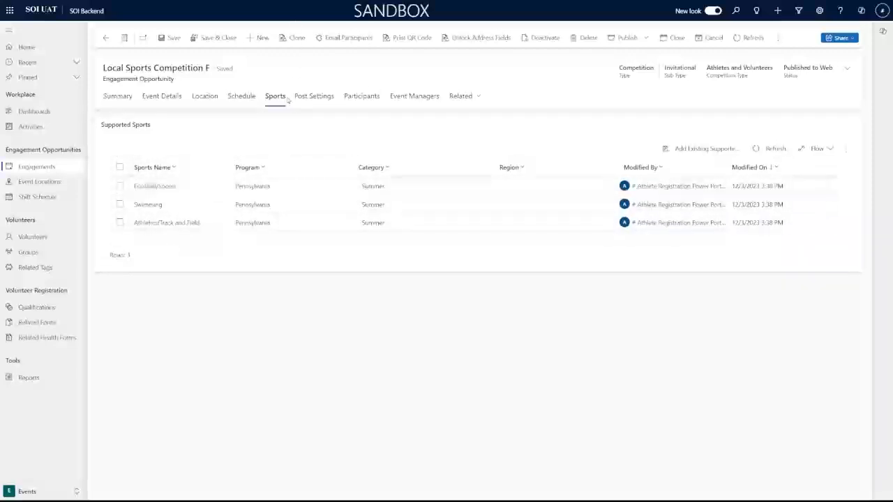
pyautogui.click(316, 95)
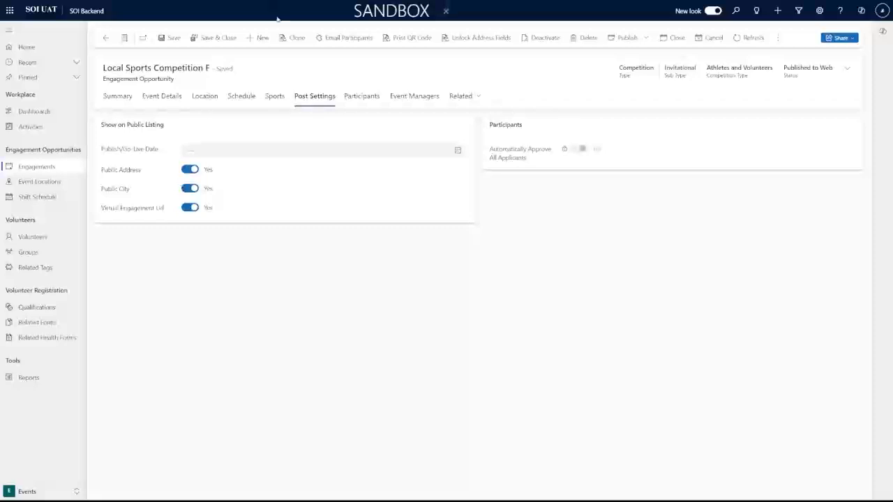
pyautogui.click(363, 97)
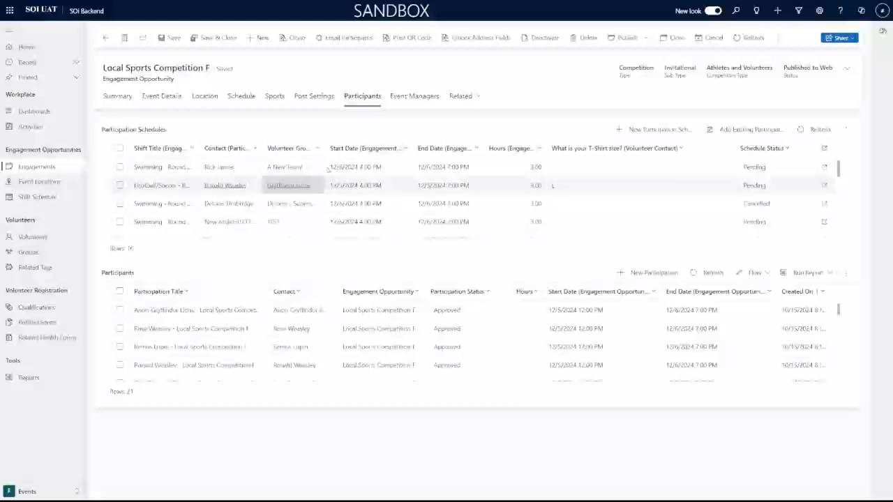
pyautogui.click(410, 101)
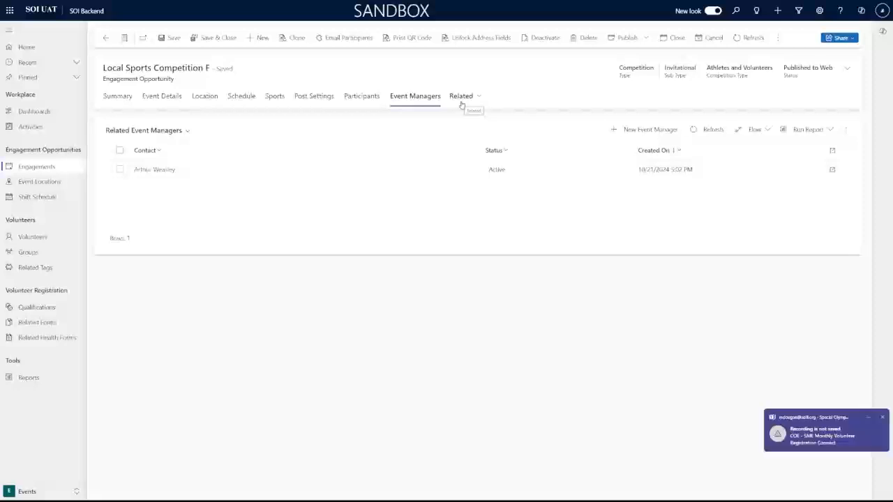
pyautogui.click(883, 418)
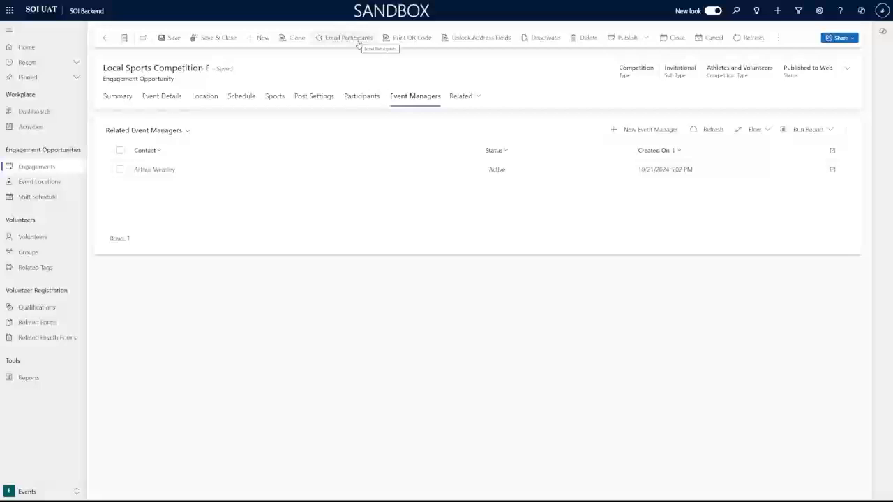
pyautogui.click(412, 44)
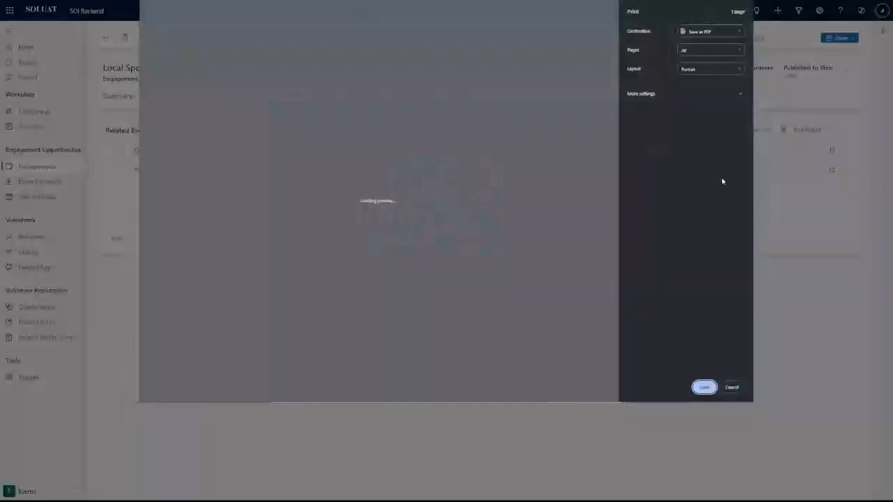
pyautogui.click(732, 387)
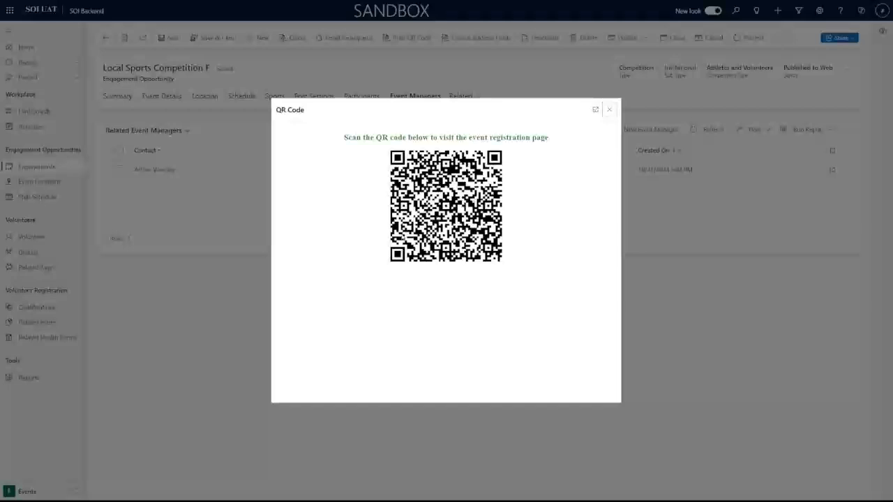
pyautogui.click(610, 110)
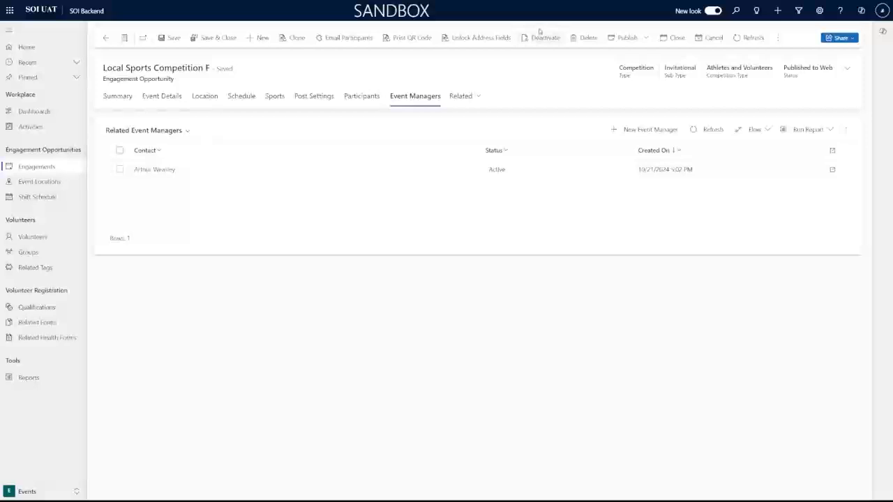
pyautogui.click(649, 39)
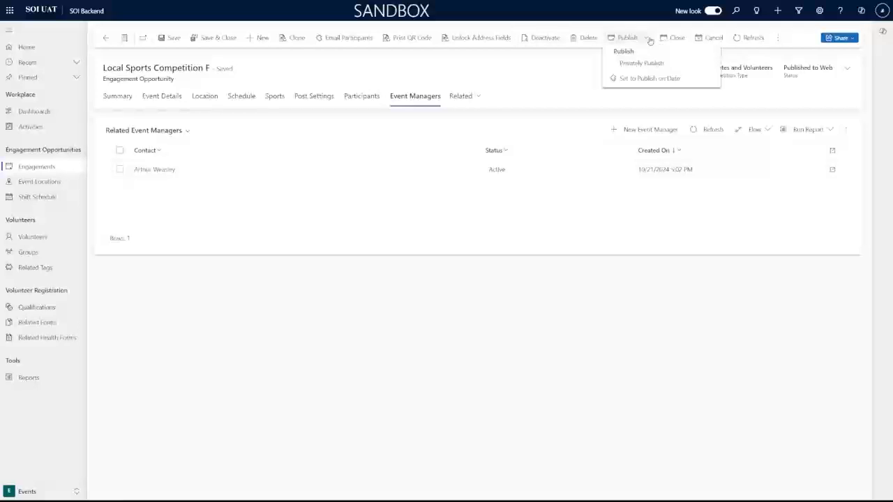
pyautogui.click(649, 40)
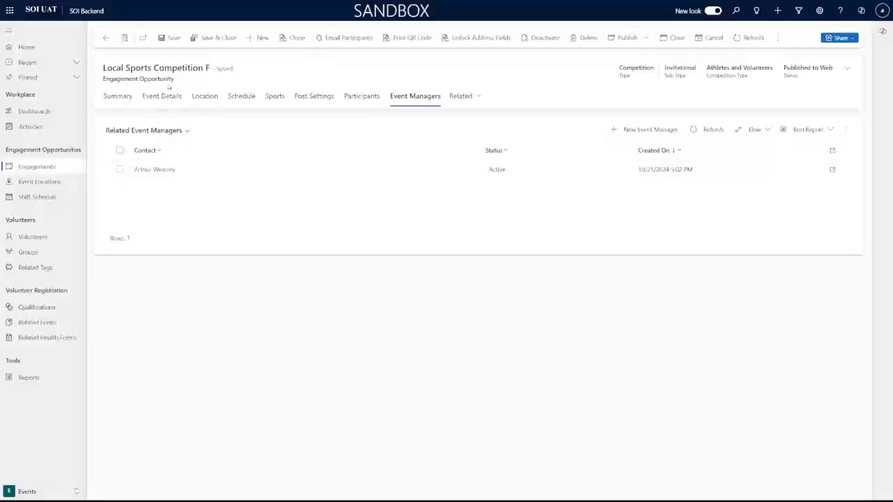
# Go back to Engagements and create a new engagement opportunity.
pyautogui.click(36, 168)
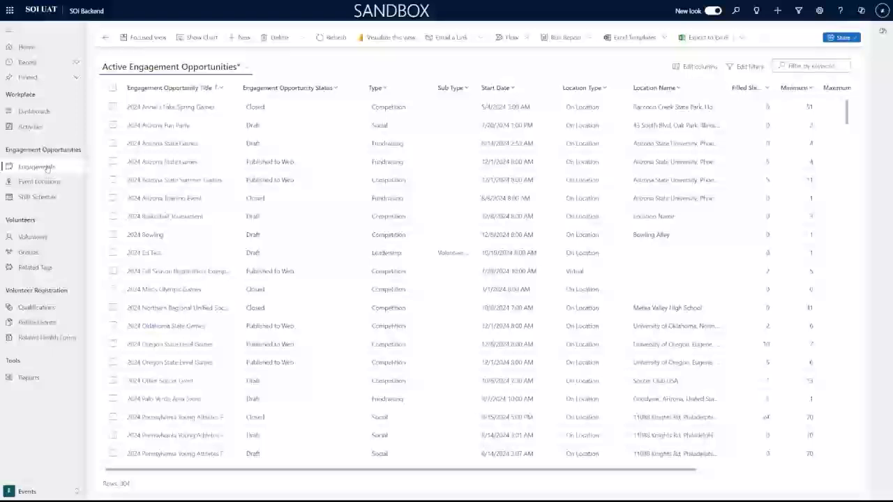
pyautogui.click(243, 39)
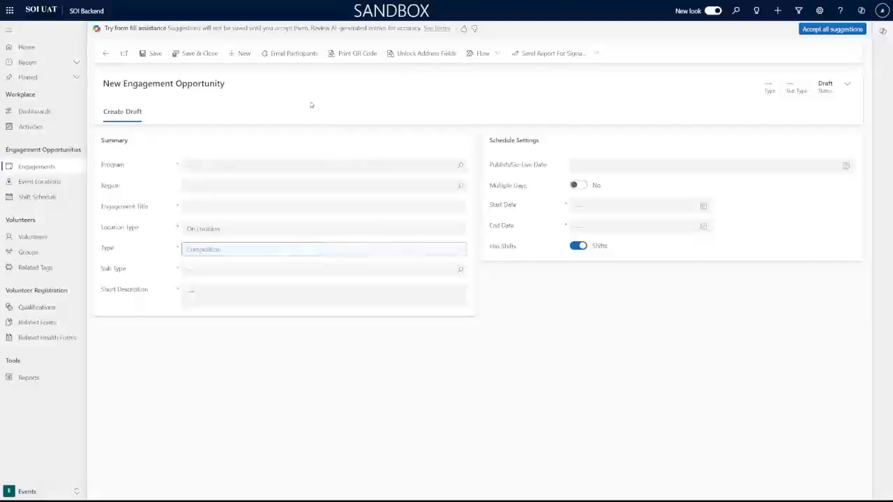
# Search 'Pd' in the Program lookup and choose Pennsylvania.
pyautogui.click(315, 165)
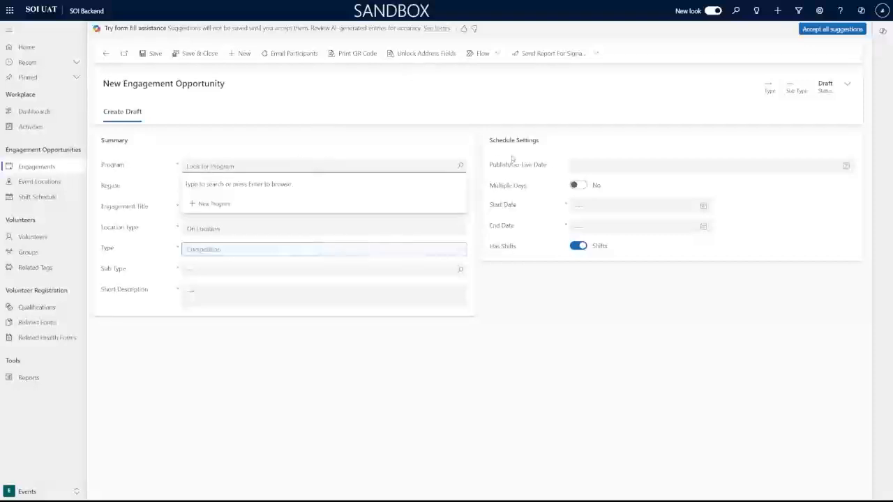
pyautogui.write('Pd')
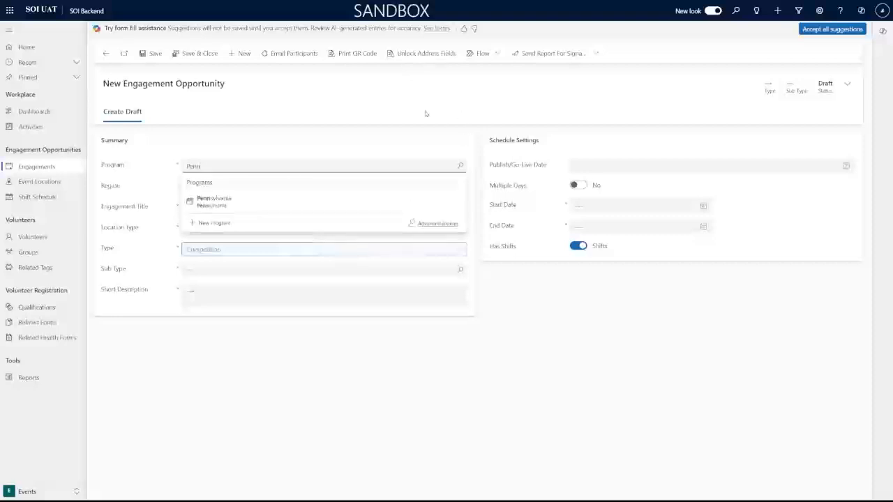
pyautogui.click(295, 201)
# Pick Allegheny from the Region lookup list.
pyautogui.click(285, 185)
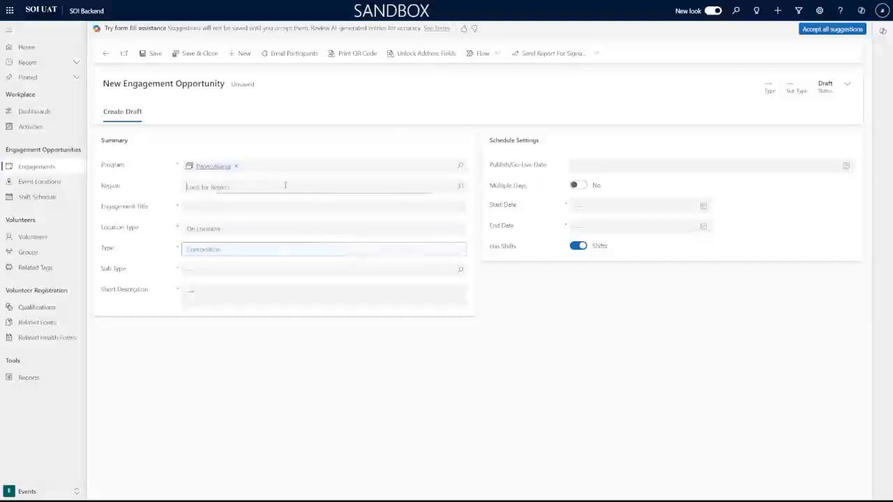
pyautogui.click(144, 191)
pyautogui.click(460, 188)
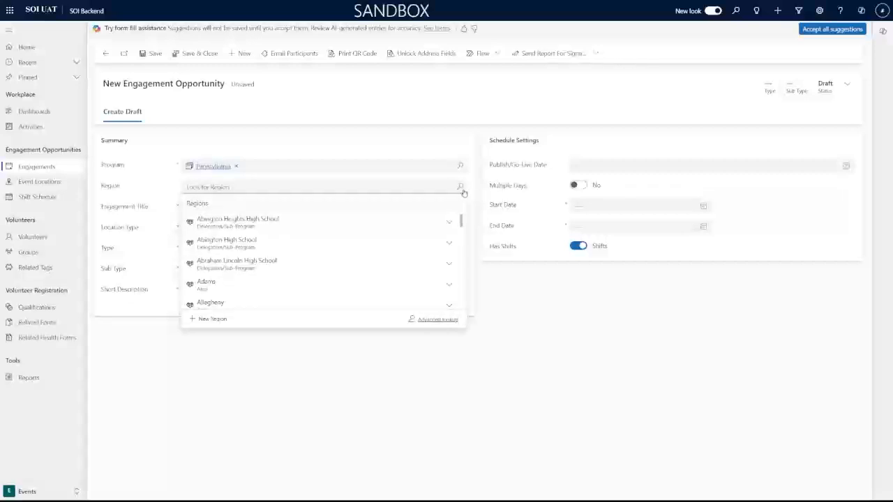
pyautogui.scroll(-1, 370, 231)
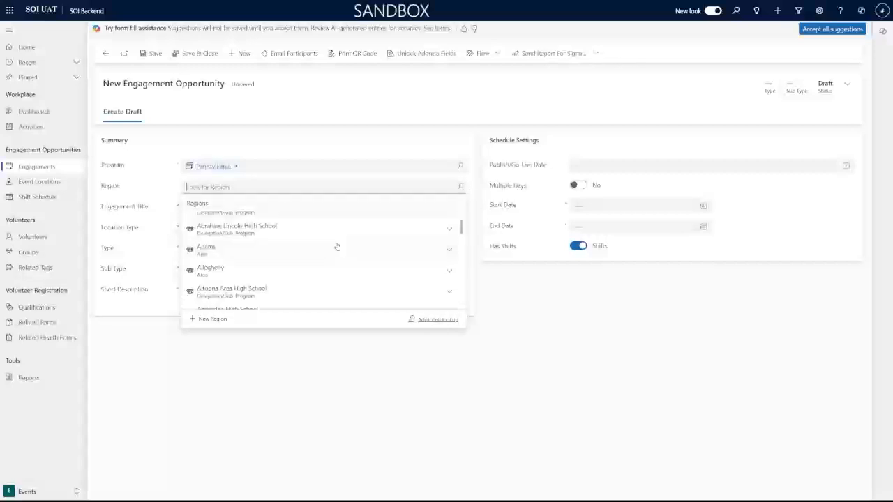
pyautogui.click(289, 268)
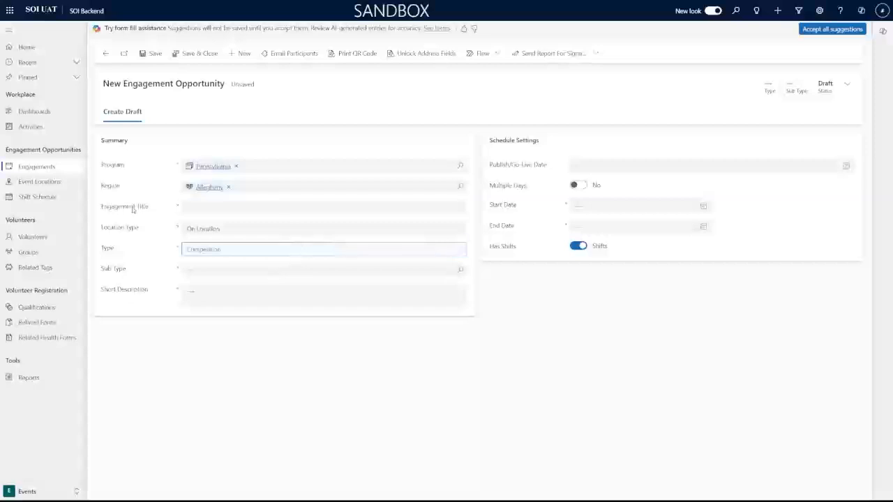
pyautogui.click(270, 212)
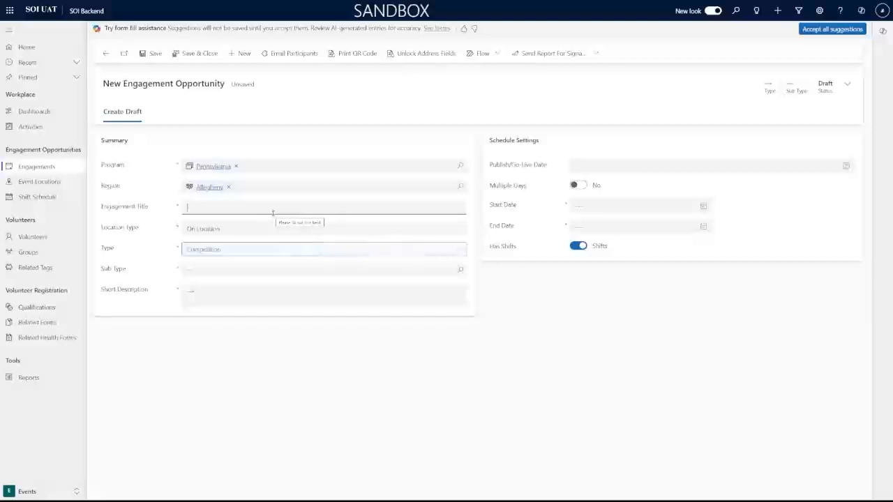
# Enter 'The Quedditch Regional Finals' as the Engagement Title.
pyautogui.write('The Quedditch Regional')
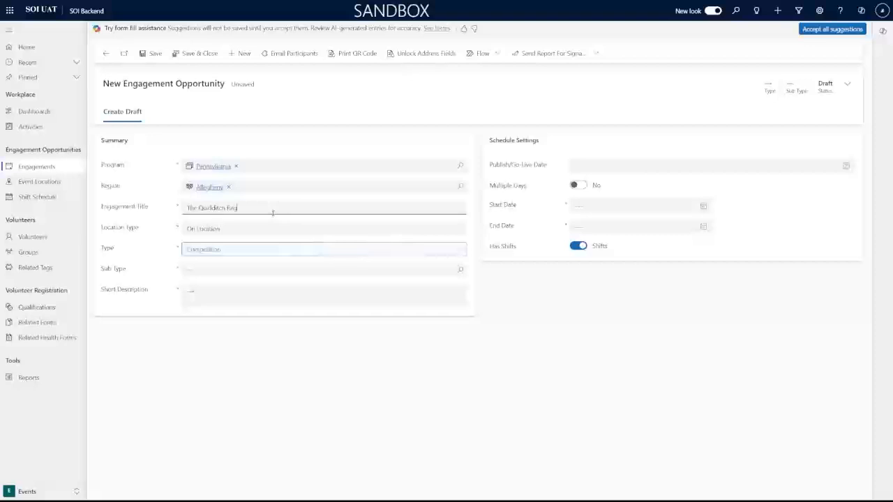
pyautogui.write(' Finals')
pyautogui.click(169, 234)
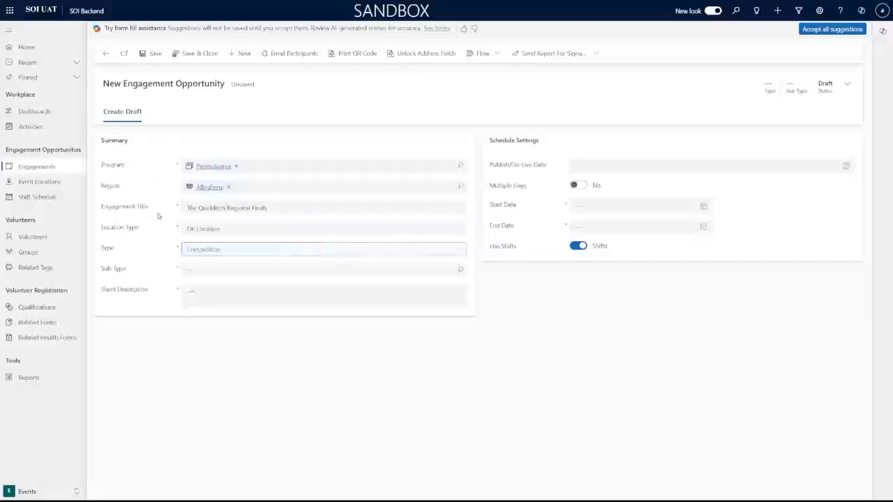
pyautogui.click(215, 229)
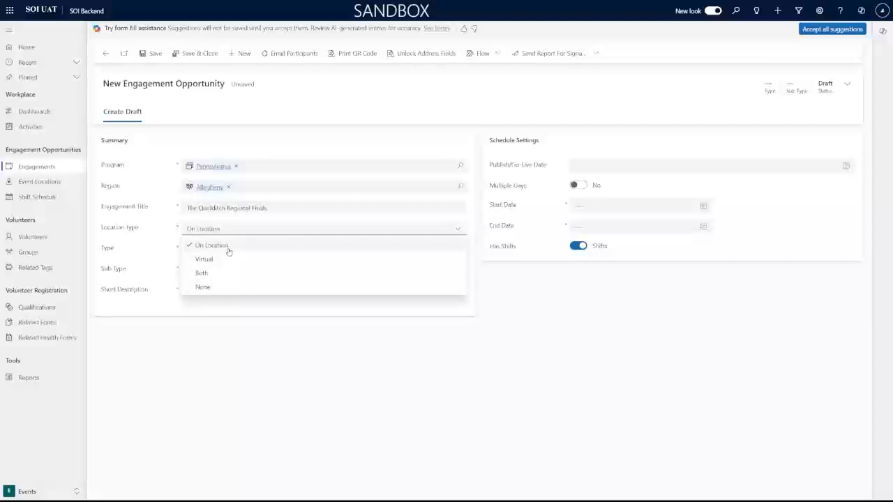
# Keep On Location as location type and Competition as engagement type.
pyautogui.click(228, 250)
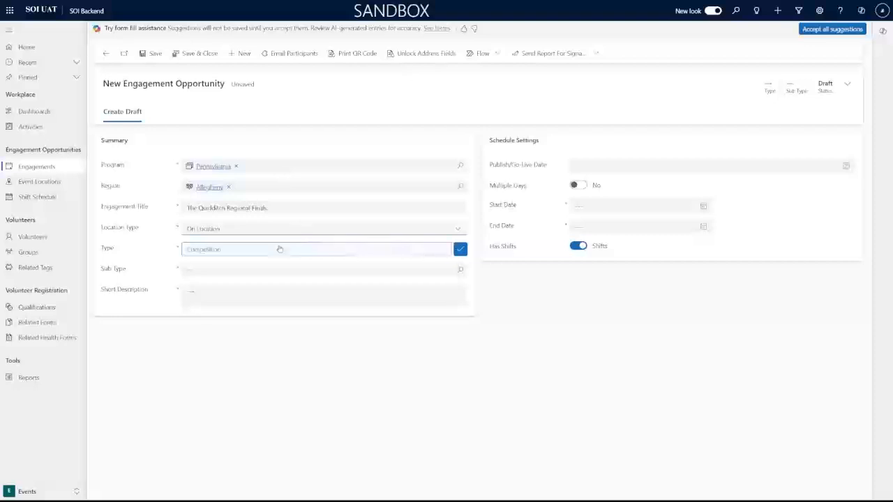
pyautogui.click(299, 251)
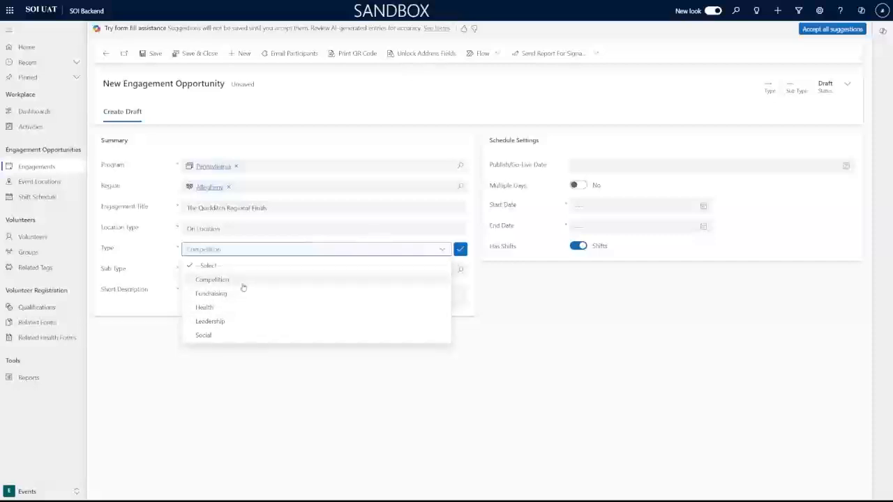
pyautogui.click(249, 284)
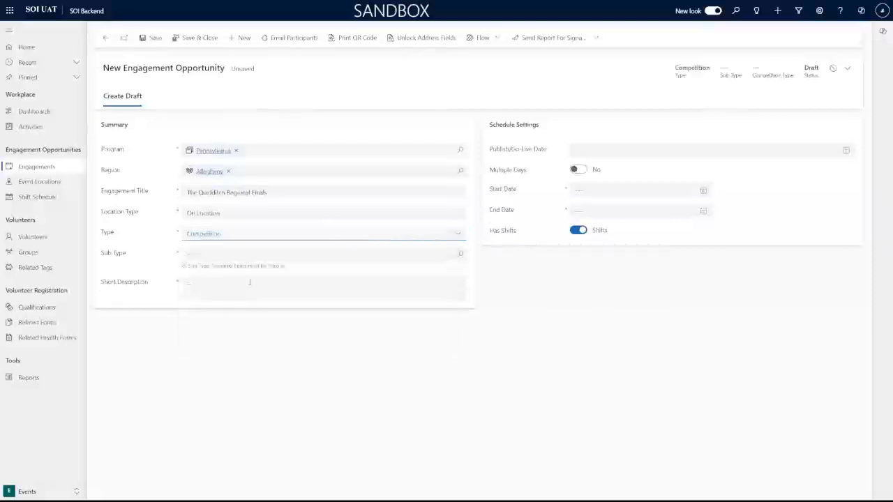
pyautogui.click(304, 231)
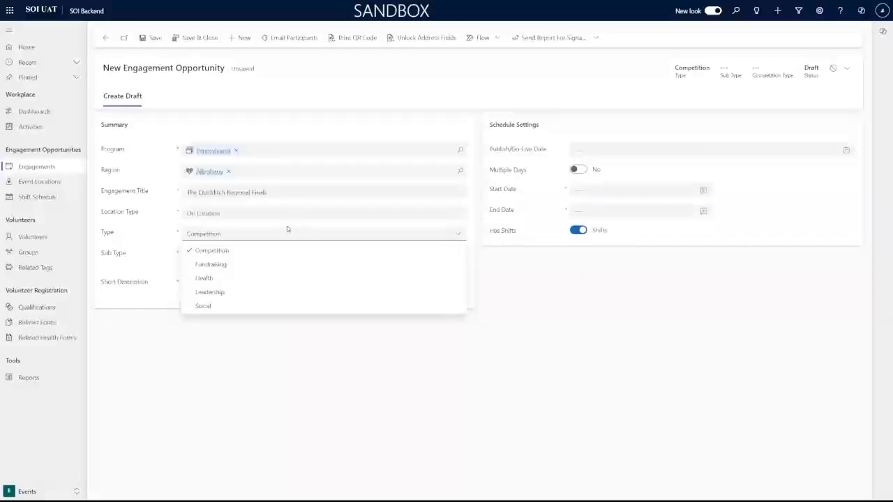
pyautogui.click(225, 252)
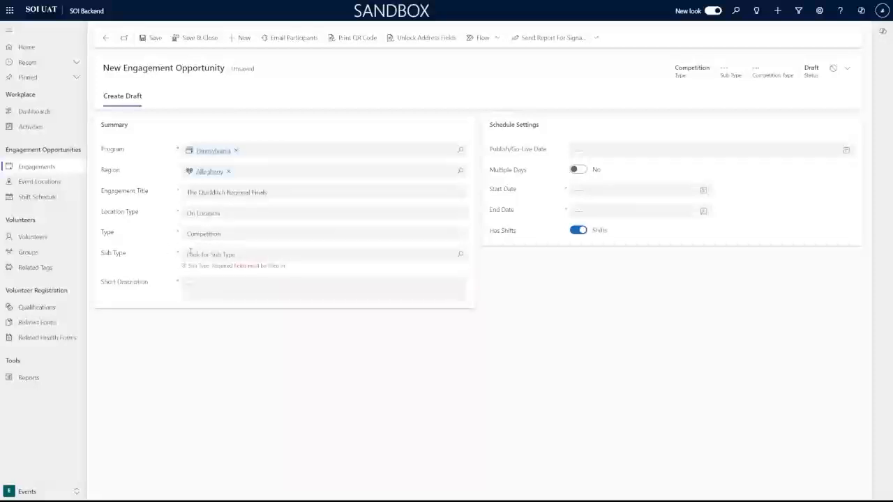
# Browse the available Competition sub types in the Sub Type lookup.
pyautogui.click(265, 256)
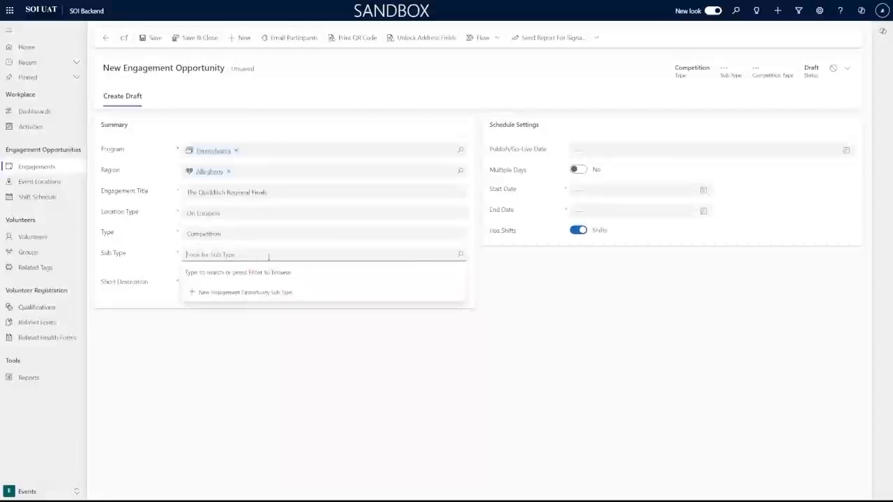
pyautogui.click(461, 256)
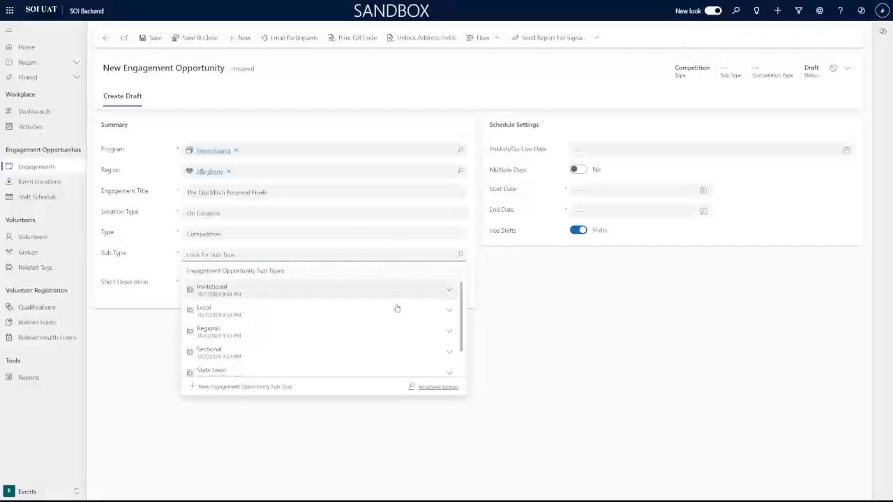
pyautogui.scroll(-1, 349, 301)
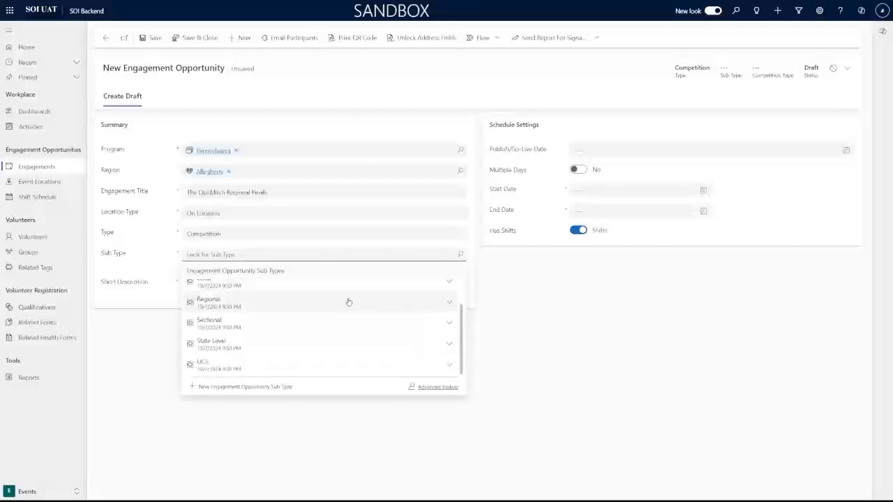
pyautogui.scroll(1, 349, 301)
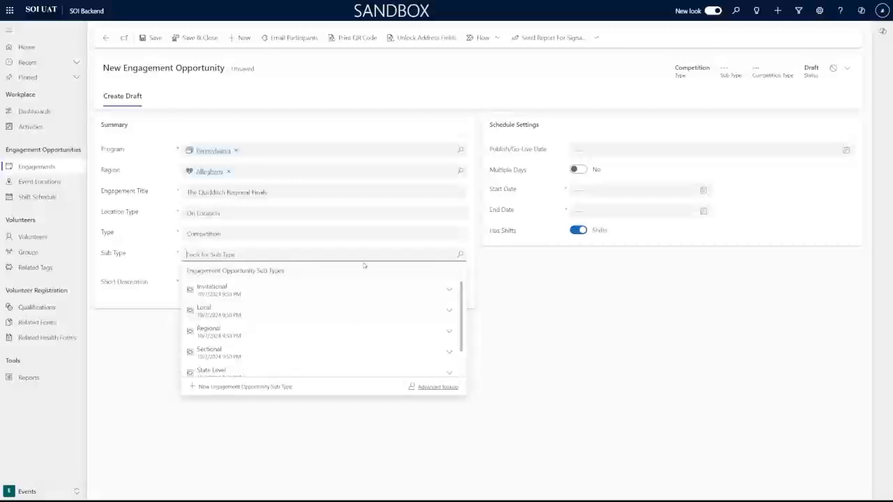
pyautogui.scroll(-2, 264, 300)
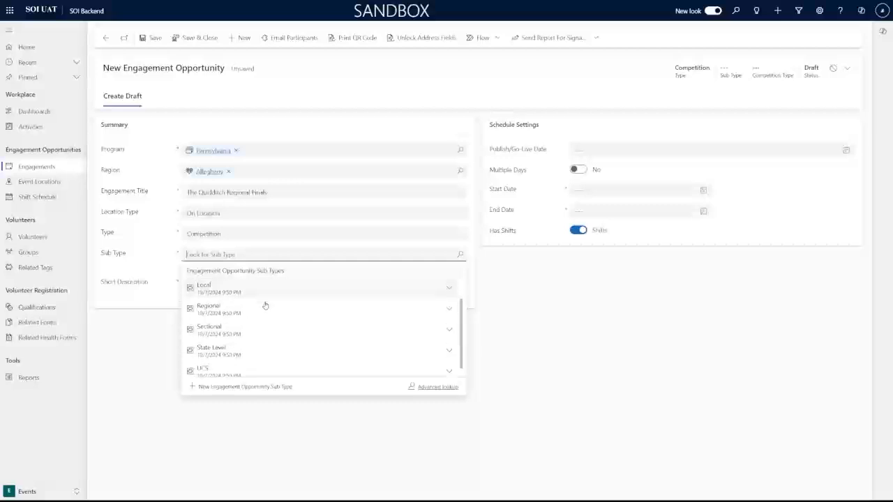
pyautogui.scroll(2, 258, 293)
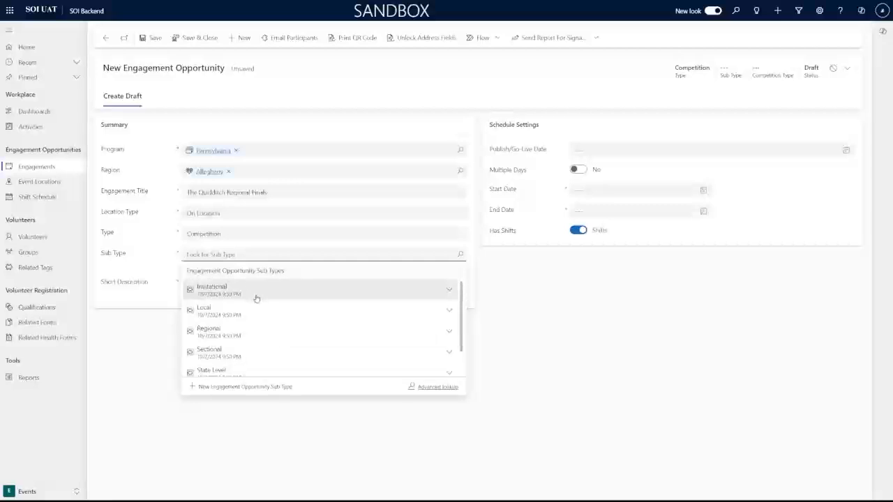
pyautogui.scroll(-1, 257, 318)
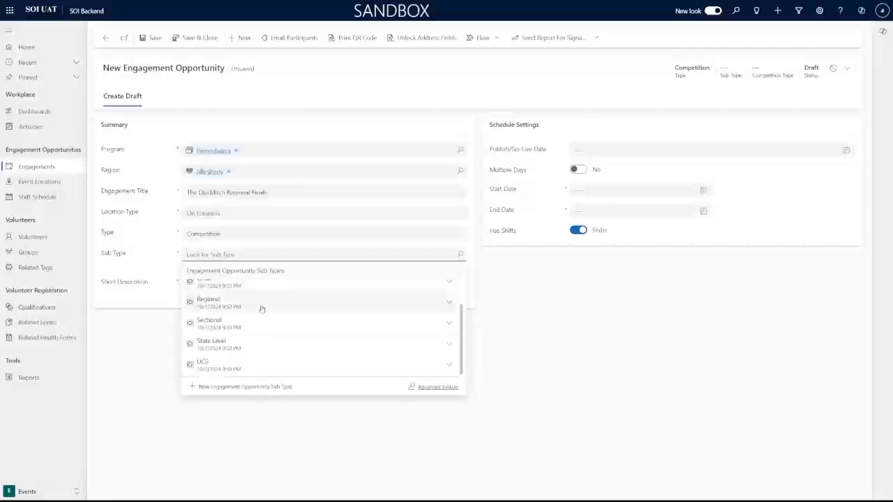
# Try Fundraising as the engagement type and look through its sub types.
pyautogui.click(256, 236)
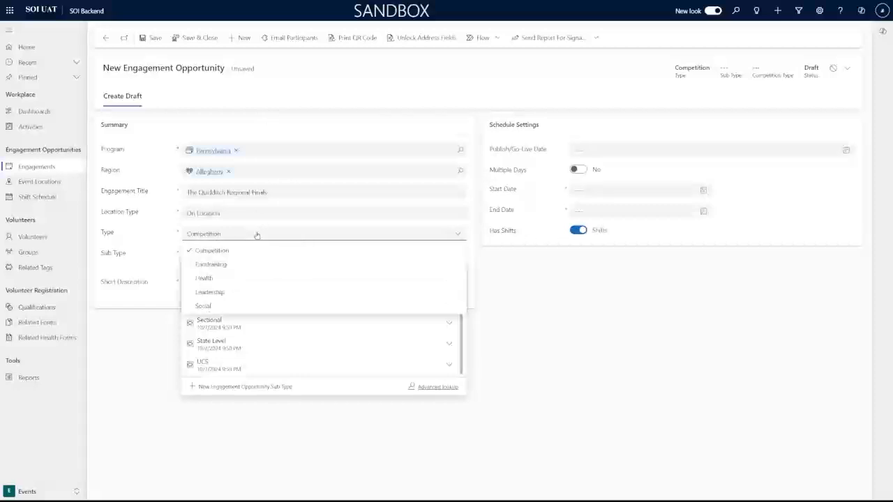
pyautogui.click(242, 265)
pyautogui.click(540, 291)
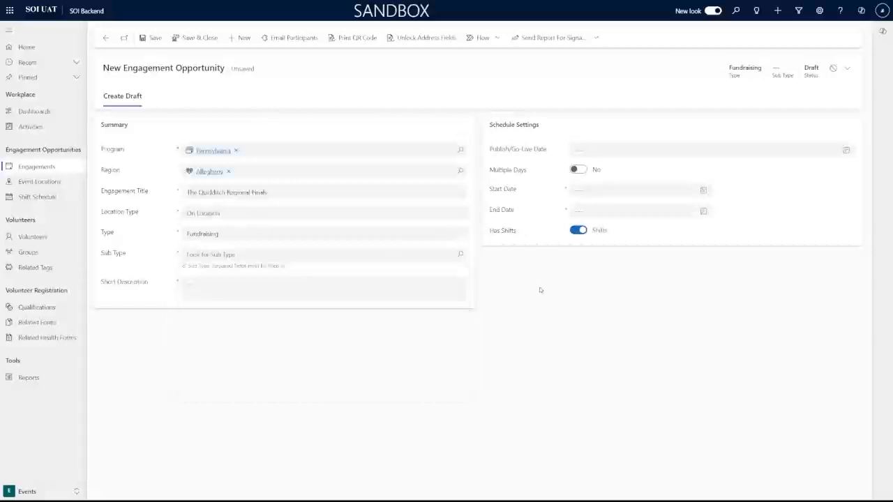
pyautogui.click(459, 257)
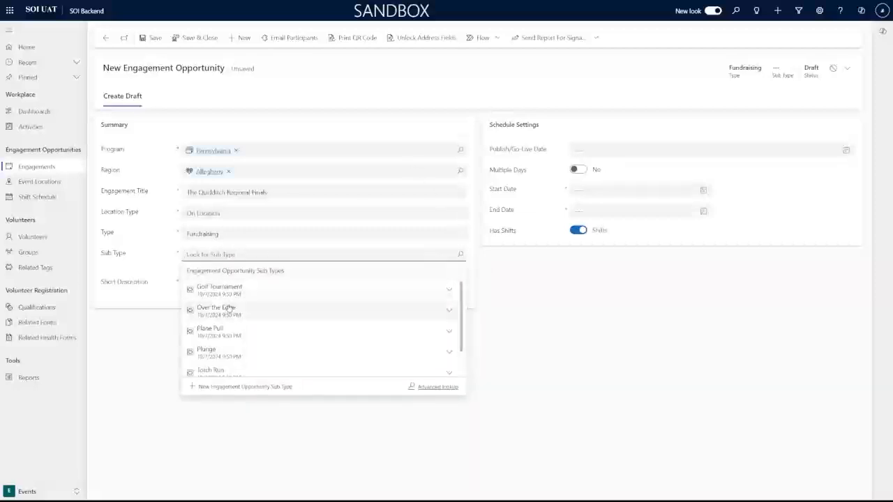
pyautogui.scroll(-2, 277, 314)
pyautogui.scroll(2, 377, 349)
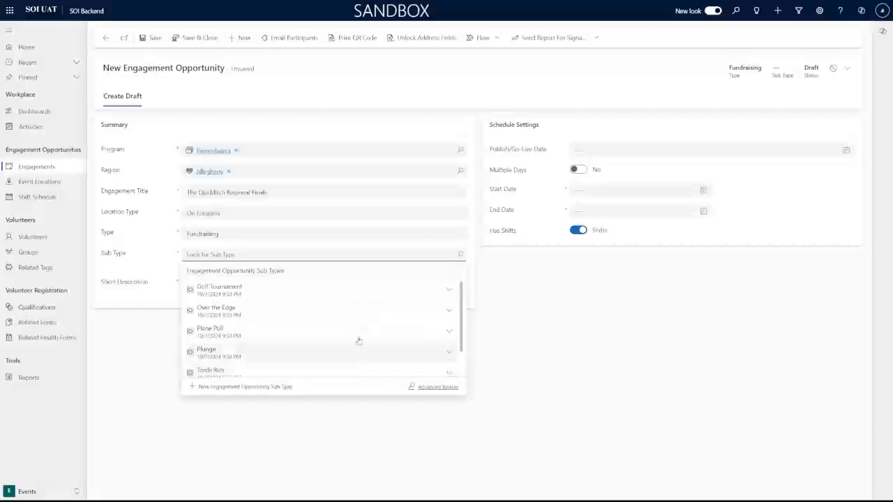
# Switch the type back to Competition and select State Level as Sub Type.
pyautogui.click(445, 236)
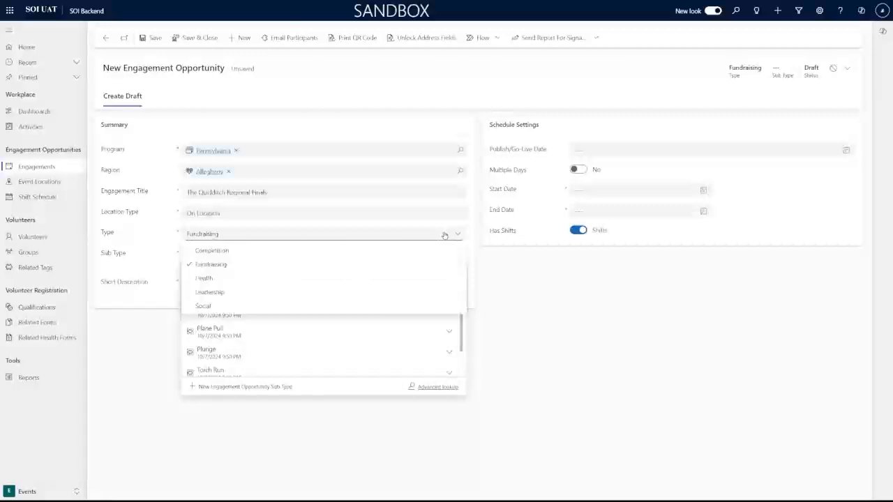
pyautogui.click(309, 252)
pyautogui.click(160, 252)
pyautogui.click(458, 255)
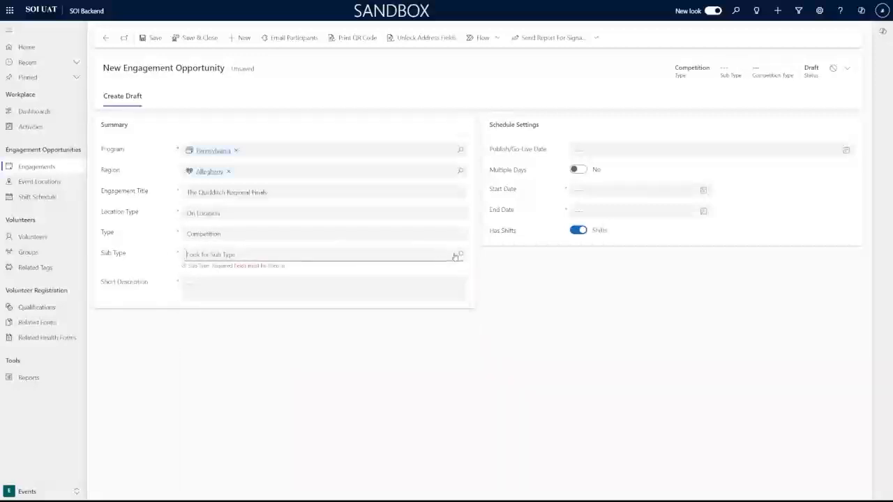
pyautogui.scroll(-1, 301, 301)
pyautogui.scroll(1, 303, 303)
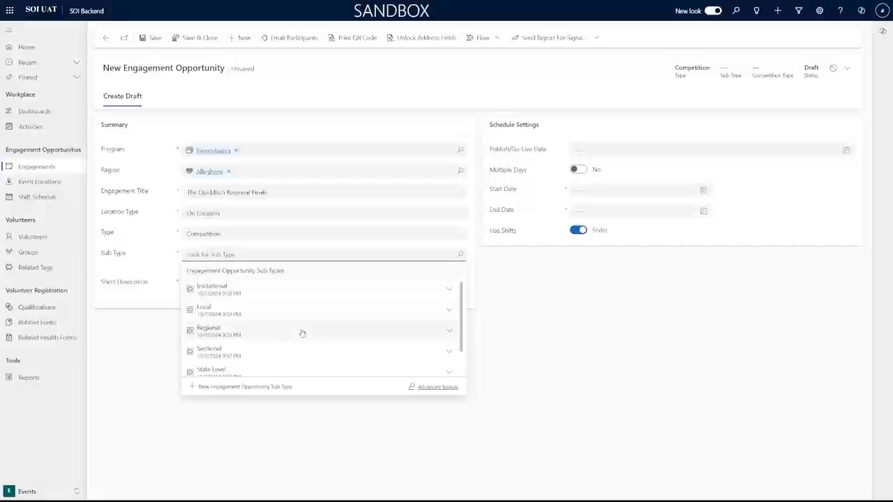
pyautogui.scroll(-1, 300, 338)
pyautogui.click(296, 350)
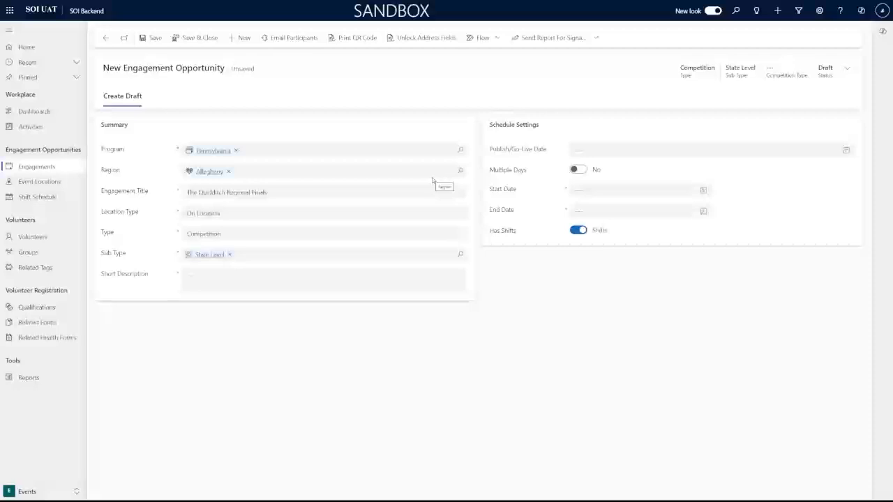
# Set Competition Type to Athletes and Volunteers in the header fields flyout.
pyautogui.click(842, 69)
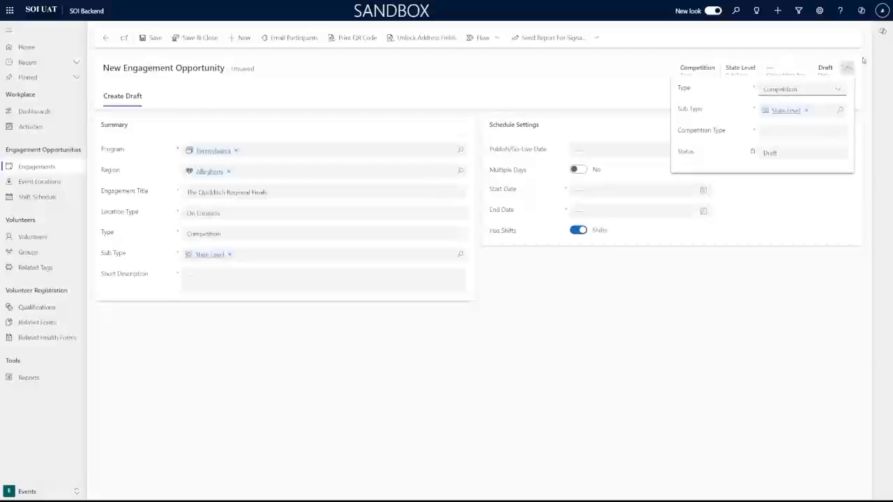
pyautogui.click(863, 61)
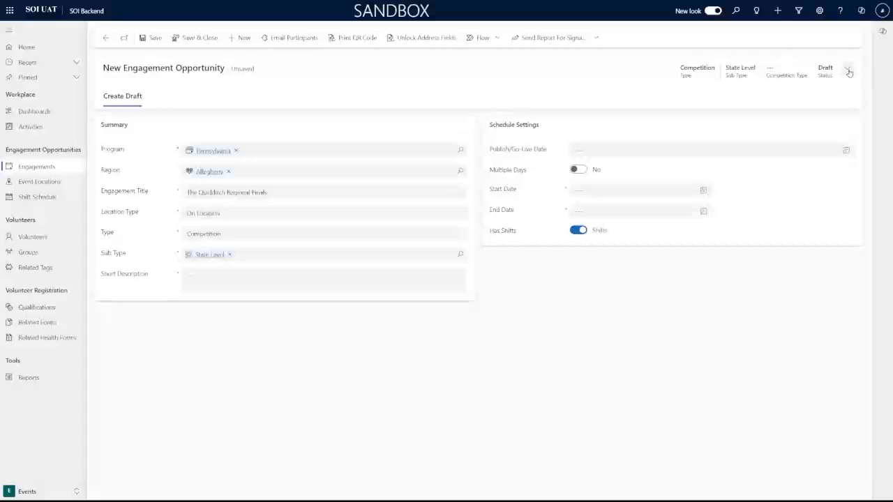
pyautogui.click(848, 70)
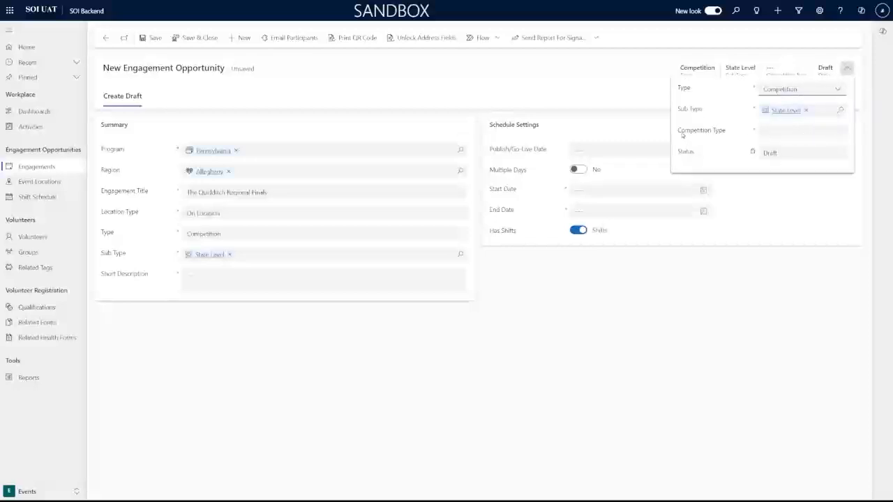
pyautogui.moveTo(683, 132); pyautogui.dragTo(725, 131)
pyautogui.click(730, 131)
pyautogui.click(827, 131)
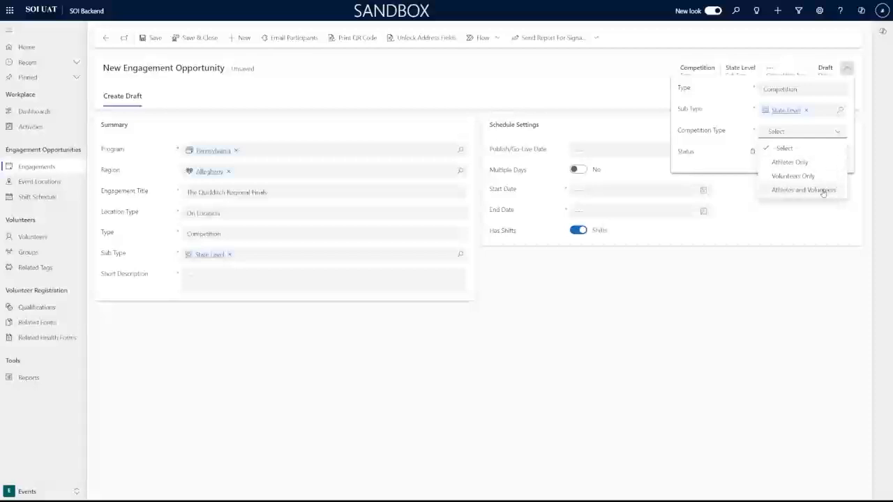
pyautogui.click(824, 190)
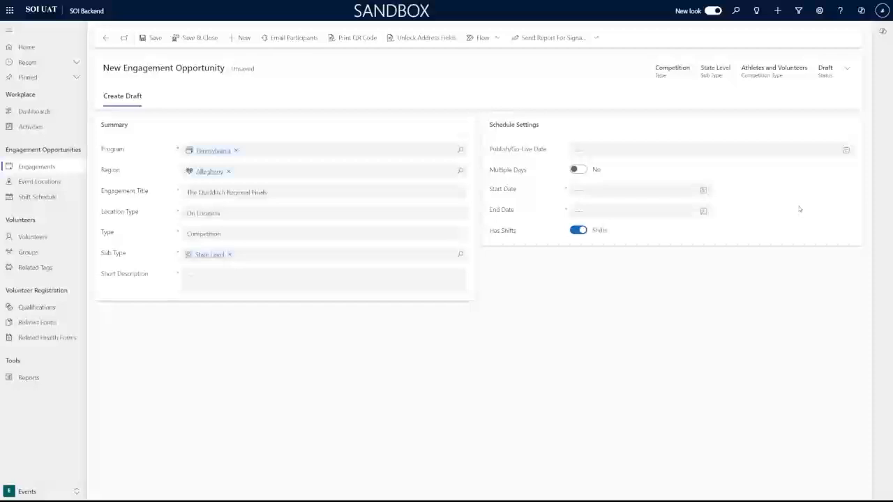
pyautogui.click(847, 68)
pyautogui.click(832, 131)
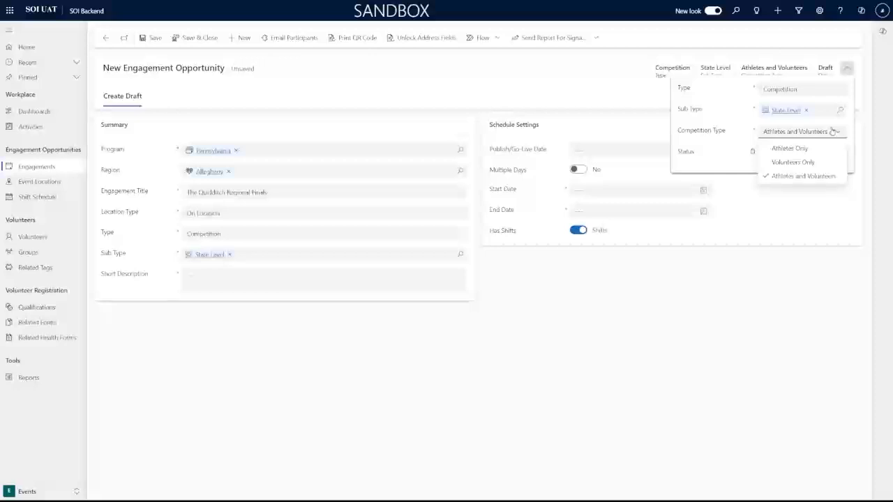
pyautogui.click(600, 283)
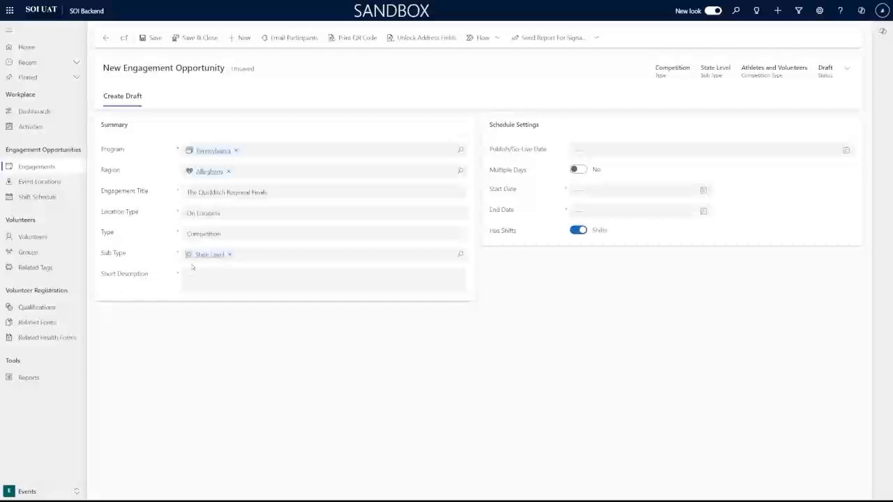
# Enter 'Quidditch' in the Short Description box.
pyautogui.click(201, 273)
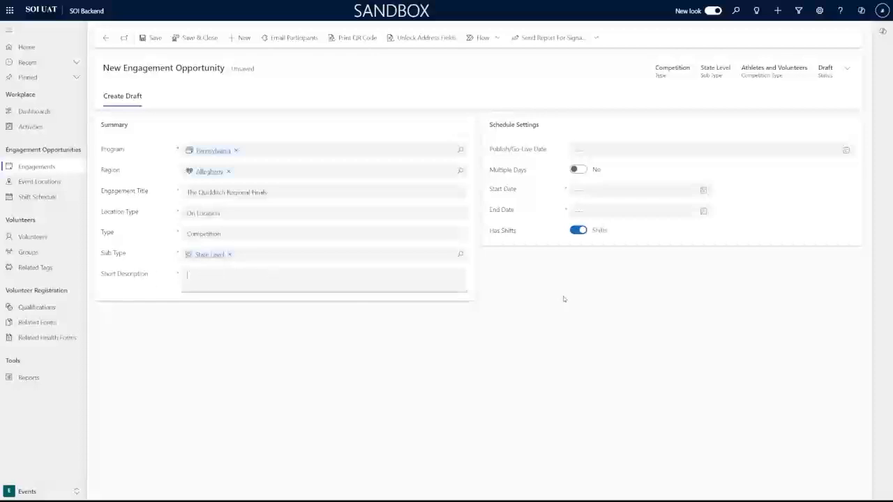
pyautogui.write('Quidditch')
pyautogui.click(567, 294)
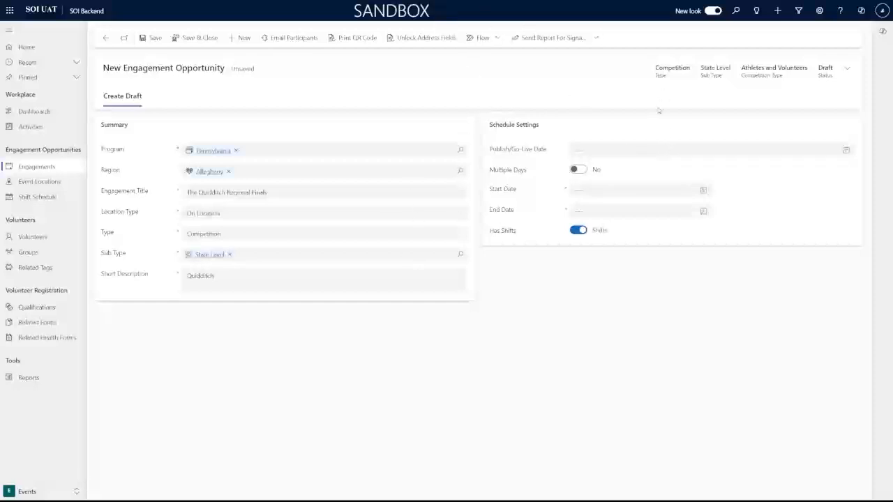
pyautogui.moveTo(549, 127); pyautogui.dragTo(483, 126)
pyautogui.click(546, 122)
# Set Publish/Go-Live Date to 10/25/2024 and turn Multiple Days on.
pyautogui.click(648, 153)
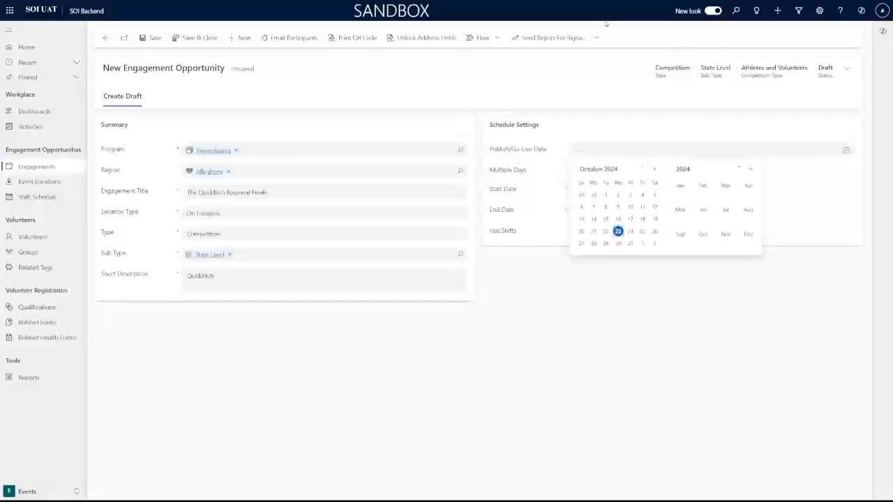
pyautogui.click(642, 233)
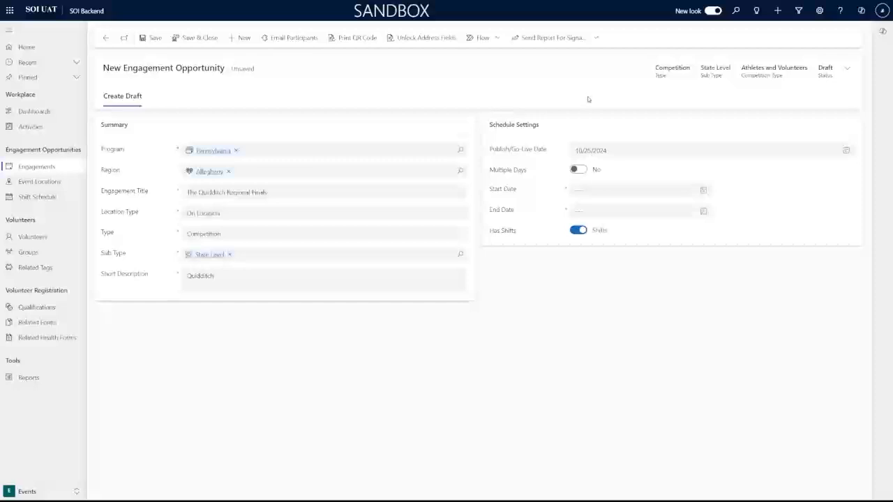
pyautogui.click(578, 170)
pyautogui.click(584, 170)
pyautogui.click(583, 170)
# Set the Start Date to 12/8/2024 at 10:00 AM.
pyautogui.click(632, 198)
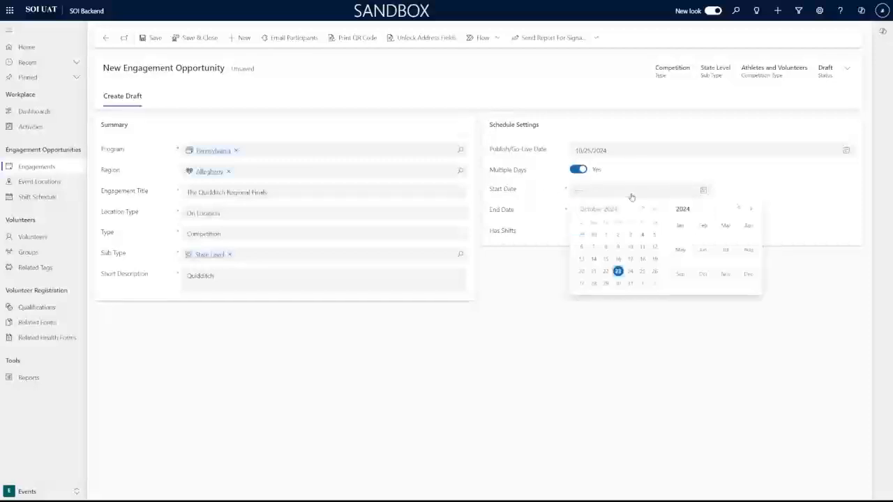
pyautogui.click(655, 210)
pyautogui.click(655, 210)
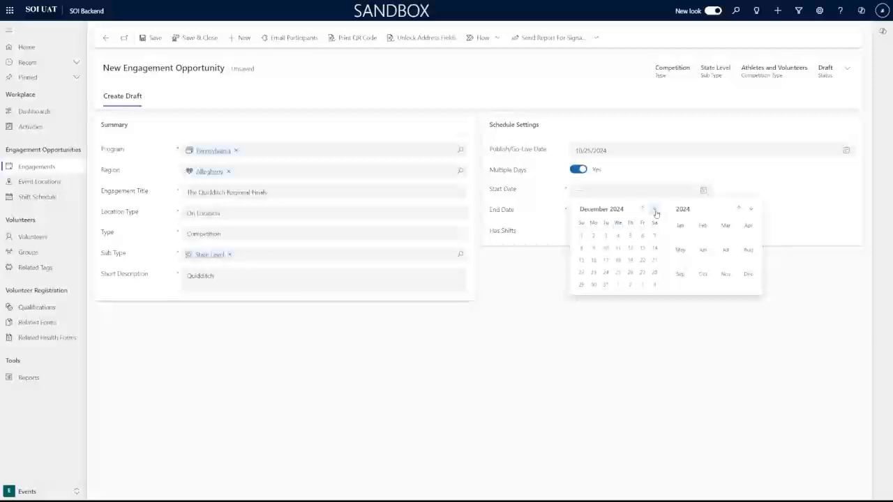
pyautogui.click(581, 247)
pyautogui.click(783, 192)
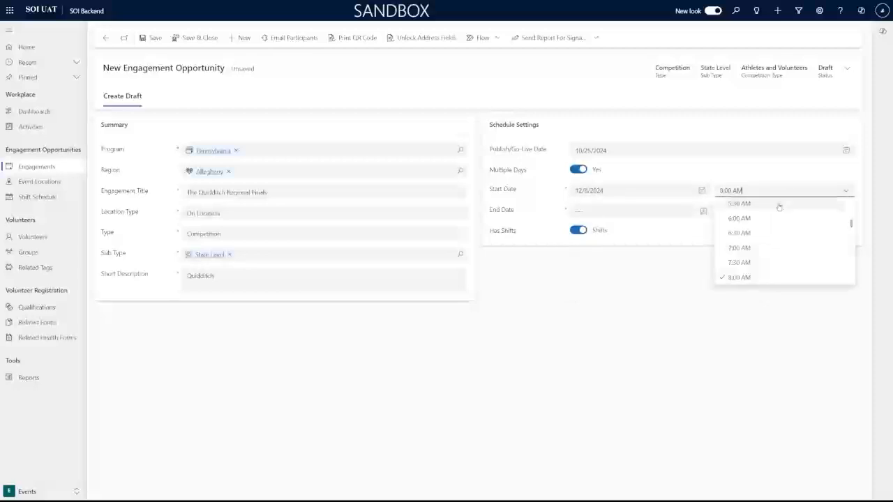
pyautogui.click(758, 236)
pyautogui.click(762, 217)
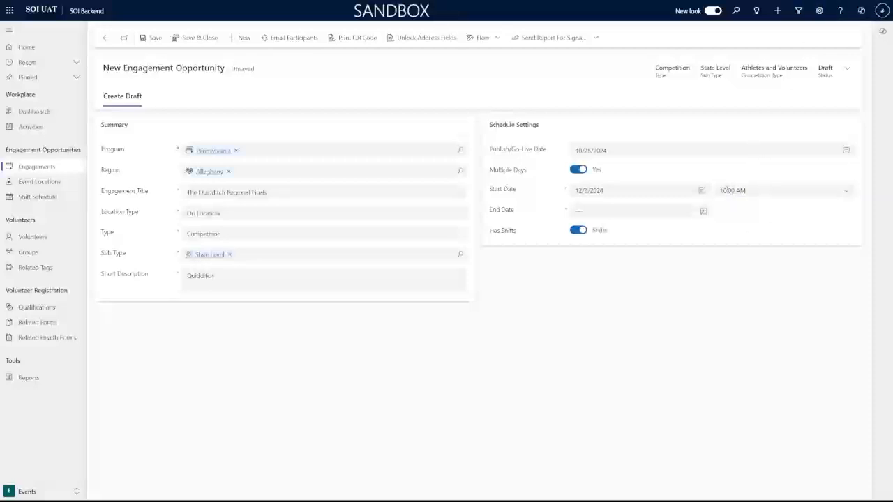
pyautogui.click(839, 191)
pyautogui.click(732, 151)
pyautogui.click(747, 125)
# Set the event's end date to 12/9/2024, correcting an earlier pick of December 8.
pyautogui.click(610, 215)
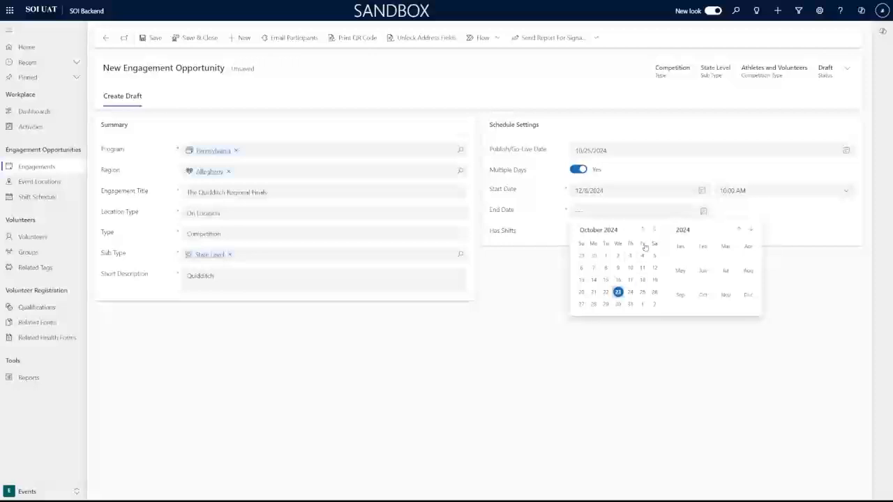
pyautogui.click(618, 292)
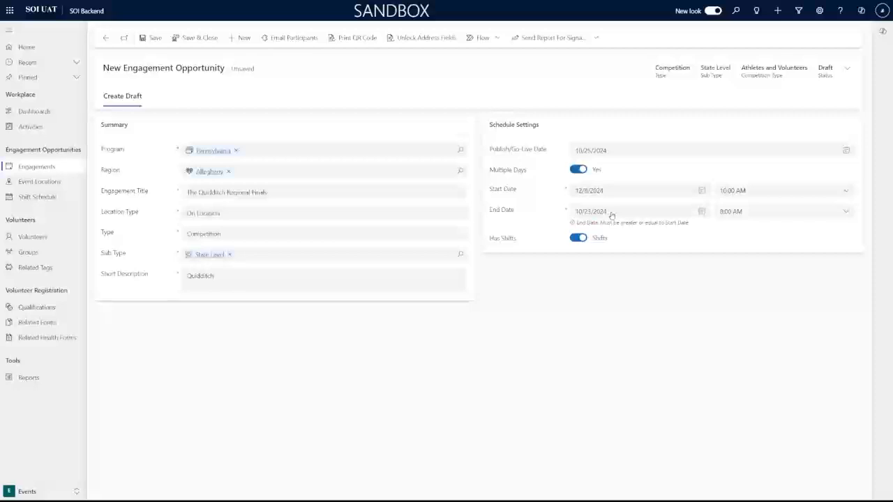
pyautogui.click(612, 214)
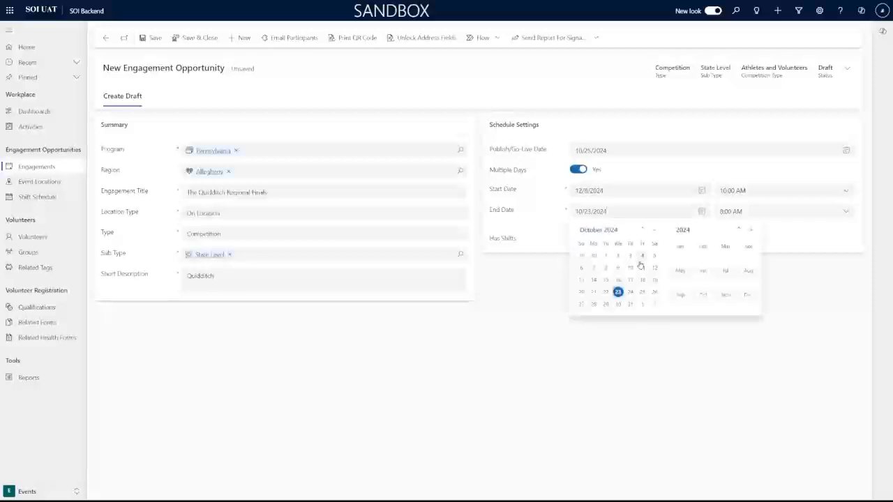
pyautogui.click(653, 230)
pyautogui.click(653, 230)
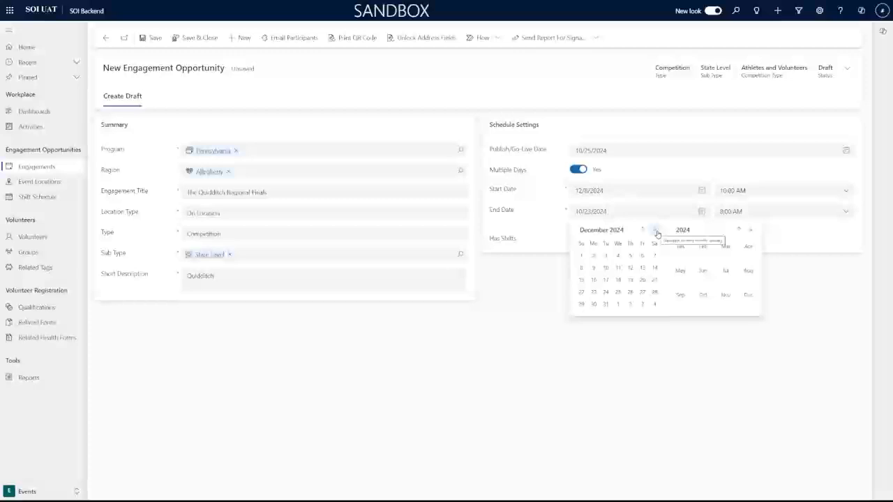
pyautogui.click(581, 269)
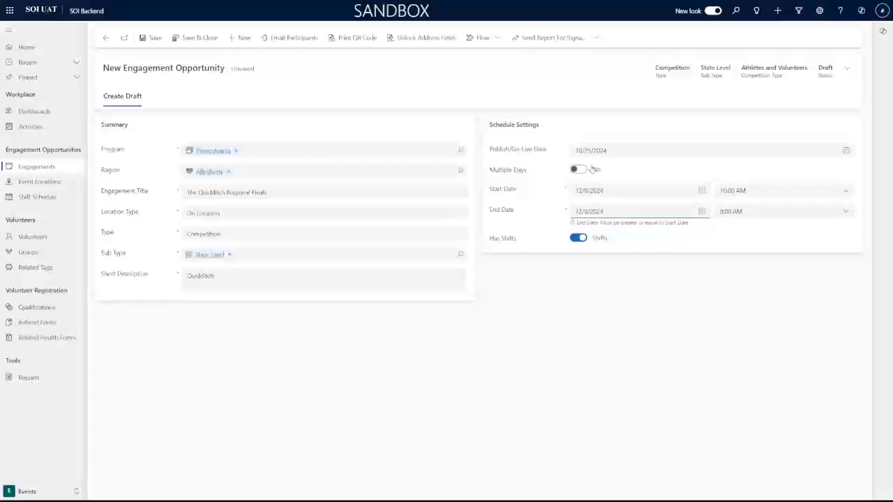
pyautogui.click(637, 214)
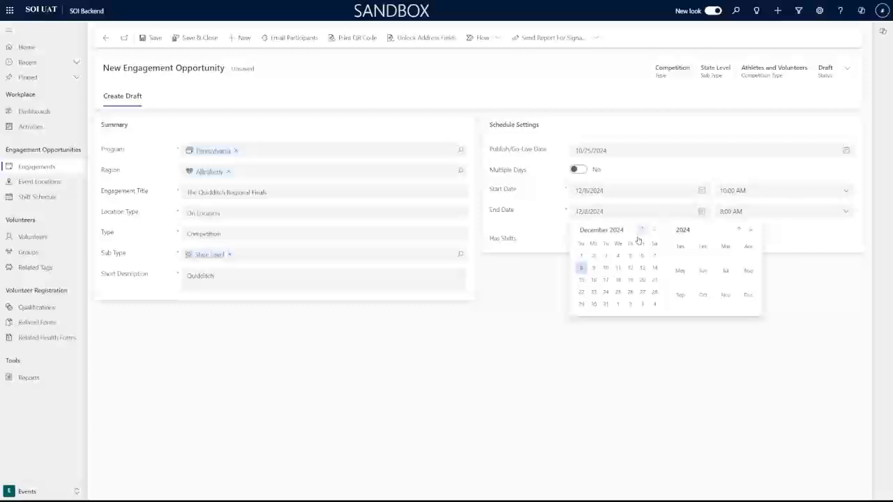
pyautogui.click(594, 268)
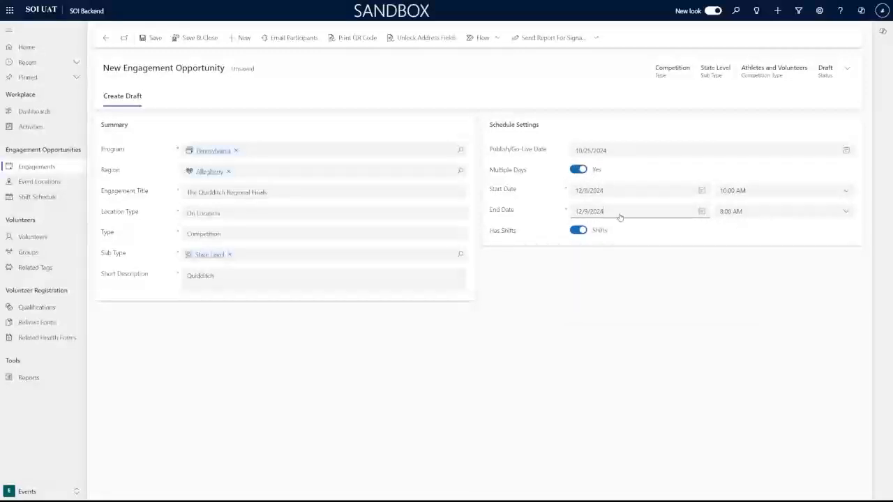
# Set the end time to 10:00 AM and switch Has Shifts off.
pyautogui.click(839, 213)
pyautogui.click(848, 214)
pyautogui.click(847, 214)
pyautogui.scroll(-1, 787, 278)
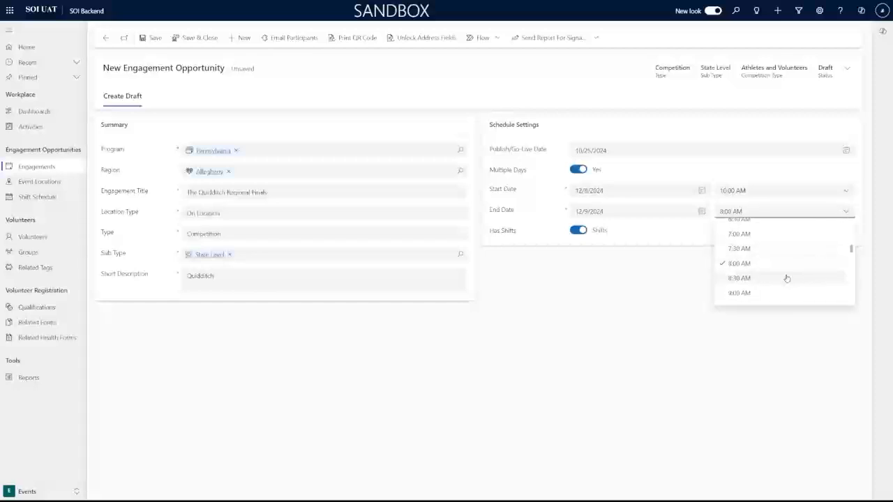
pyautogui.scroll(-1, 787, 278)
pyautogui.click(788, 288)
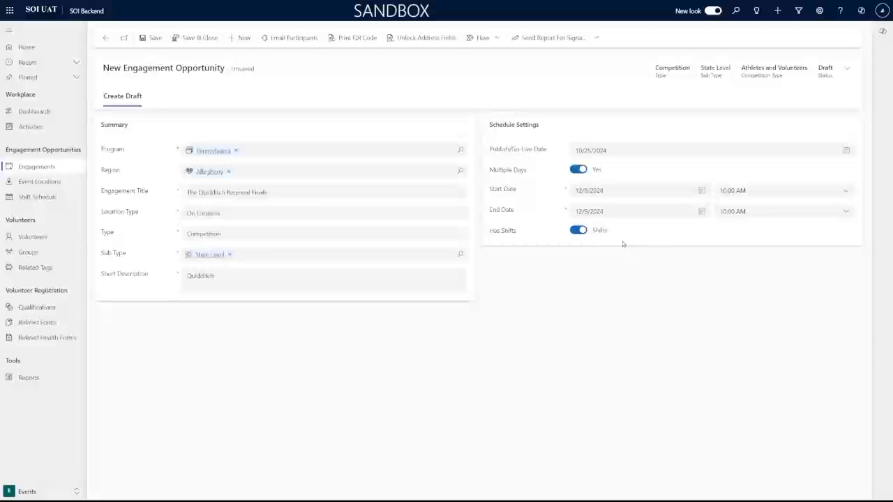
pyautogui.click(578, 231)
# Turn Has Shifts back on and save the Quidditch Regional Finals opportunity.
pyautogui.click(578, 231)
pyautogui.click(155, 40)
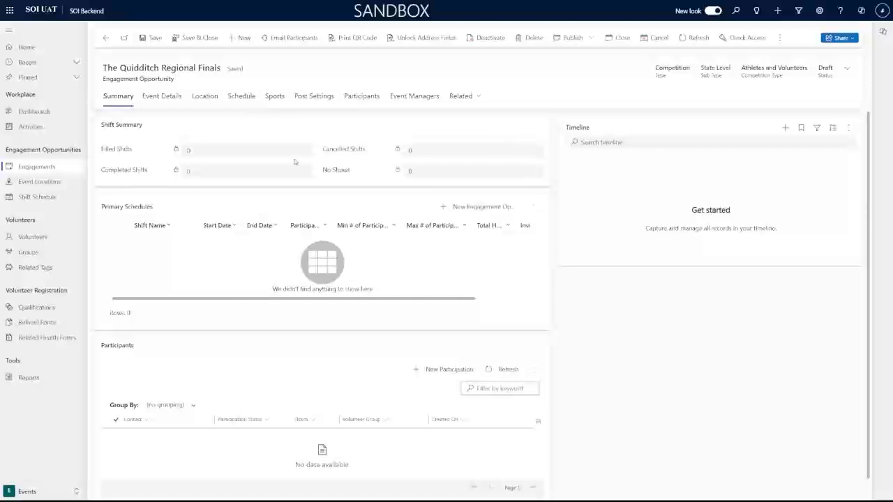
pyautogui.scroll(-1, 294, 162)
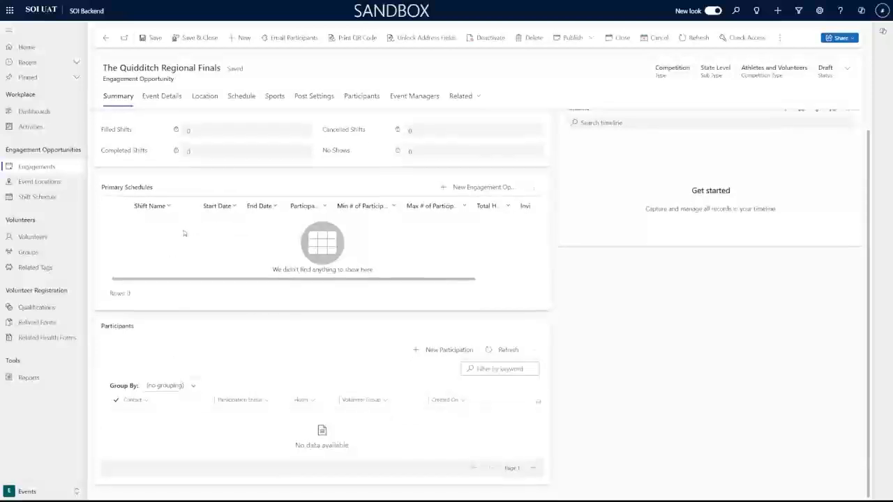
pyautogui.scroll(1, 184, 234)
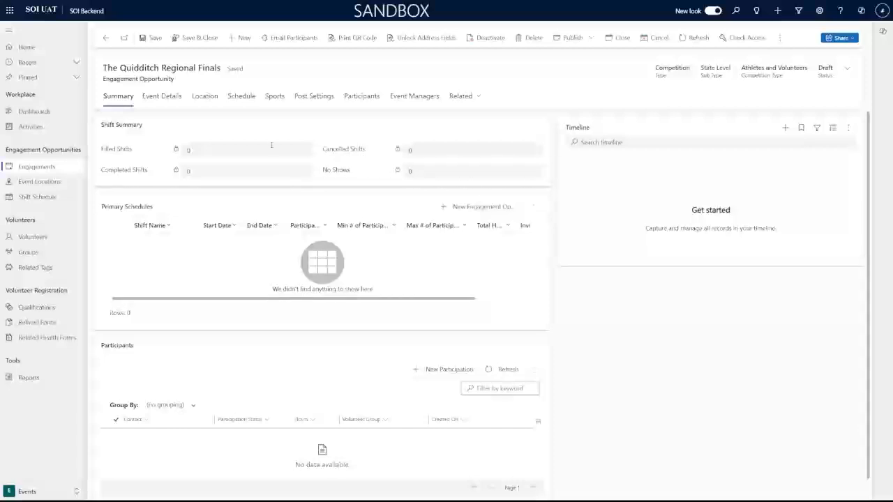
# On Event Details, set Competition Event Contact to the user found by searching the contact's name.
pyautogui.click(177, 99)
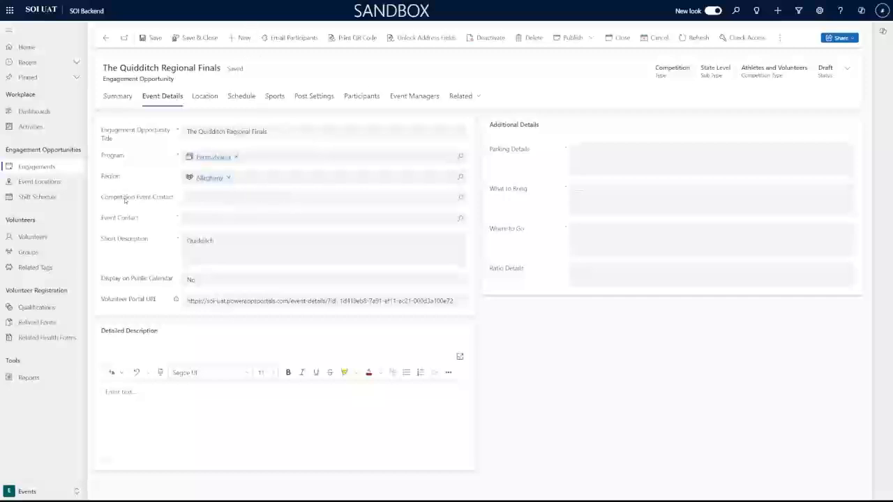
pyautogui.click(256, 201)
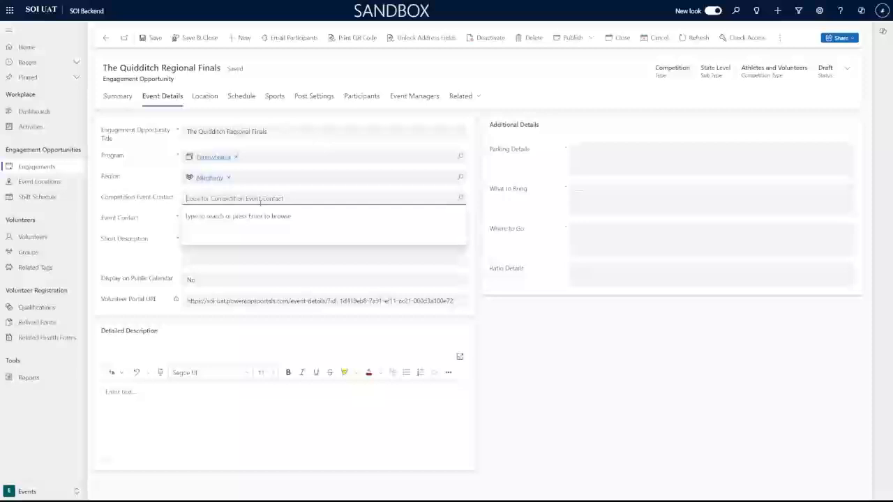
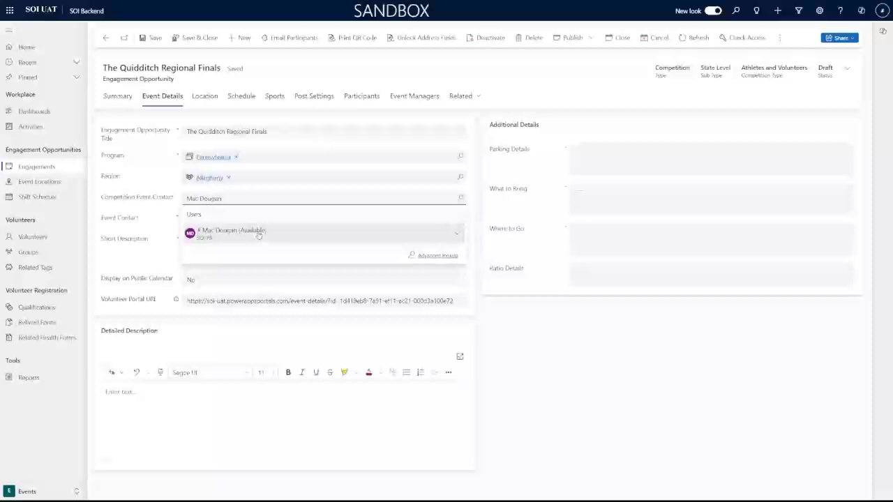
pyautogui.click(308, 235)
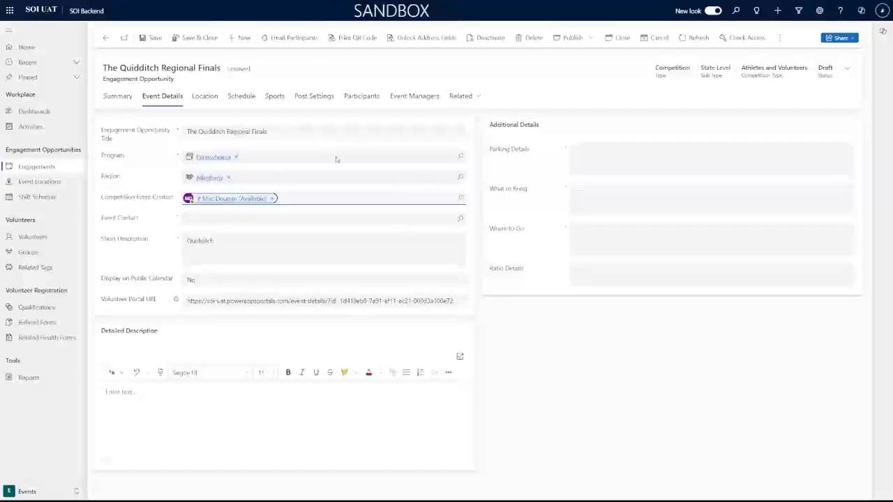
pyautogui.click(344, 221)
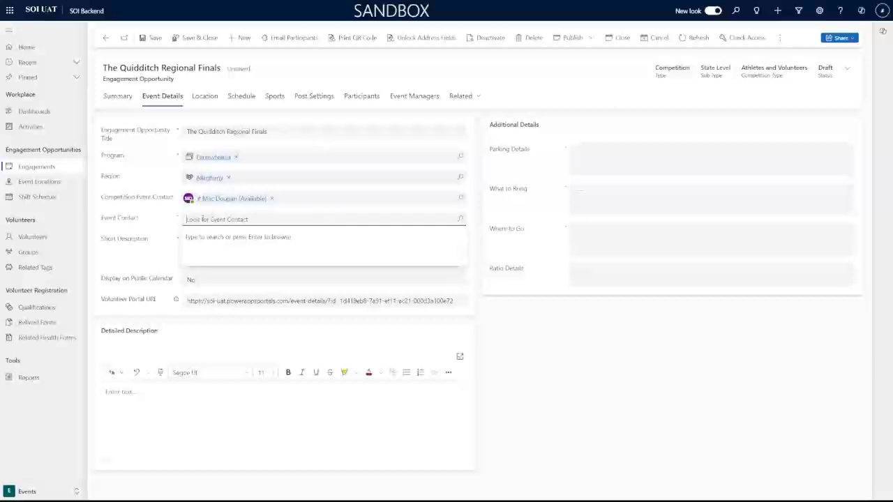
pyautogui.click(123, 233)
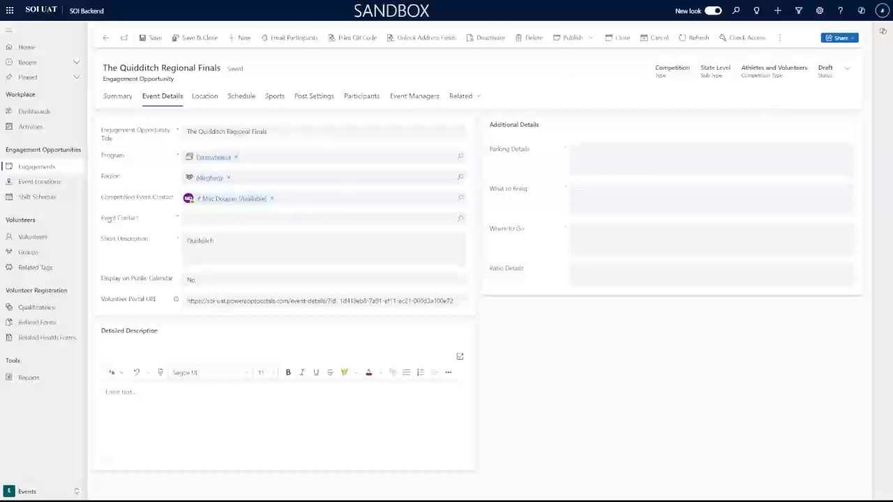
# Set Event Contact to the available user found by searching the contact's name.
pyautogui.click(208, 218)
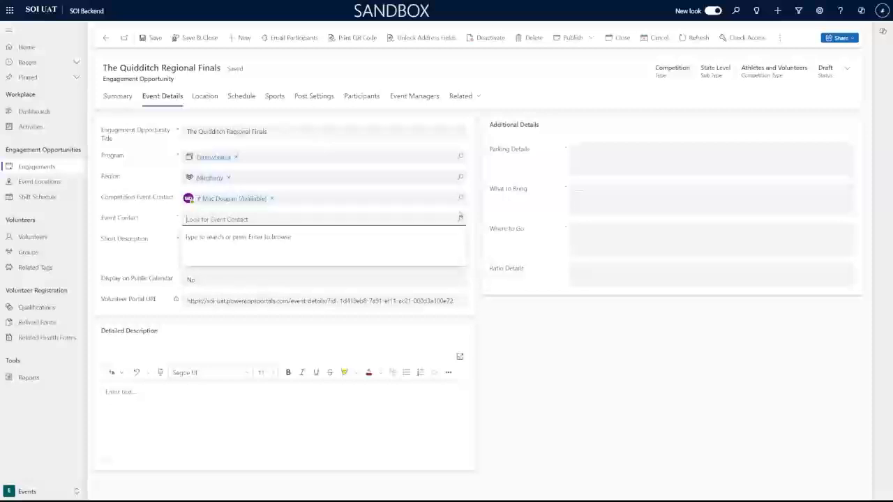
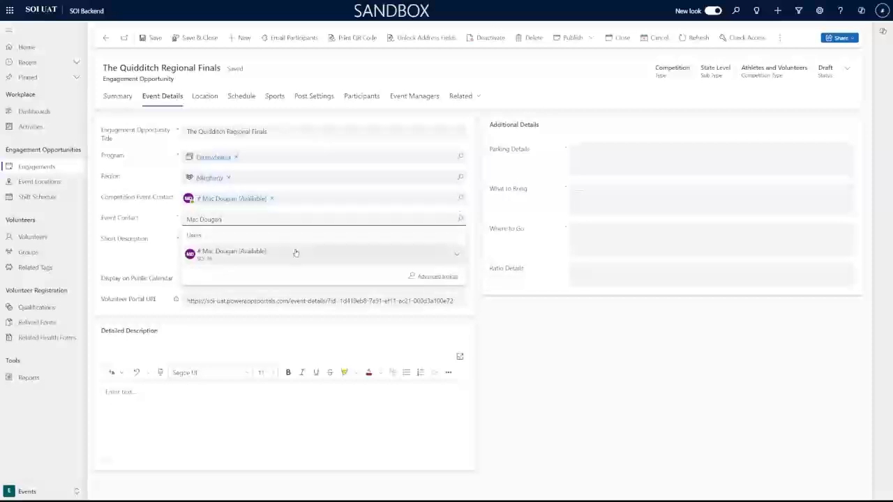
pyautogui.click(295, 253)
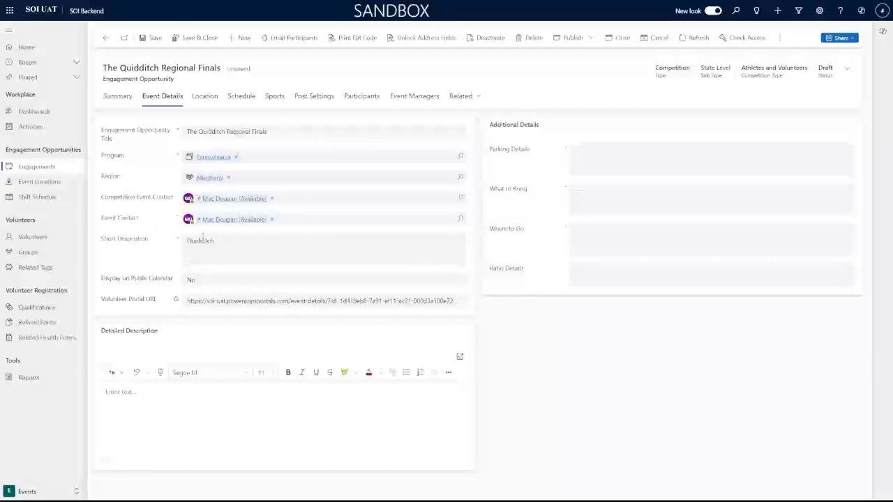
pyautogui.click(204, 243)
pyautogui.click(138, 253)
# Set Display on Public Calendar to Yes.
pyautogui.click(197, 283)
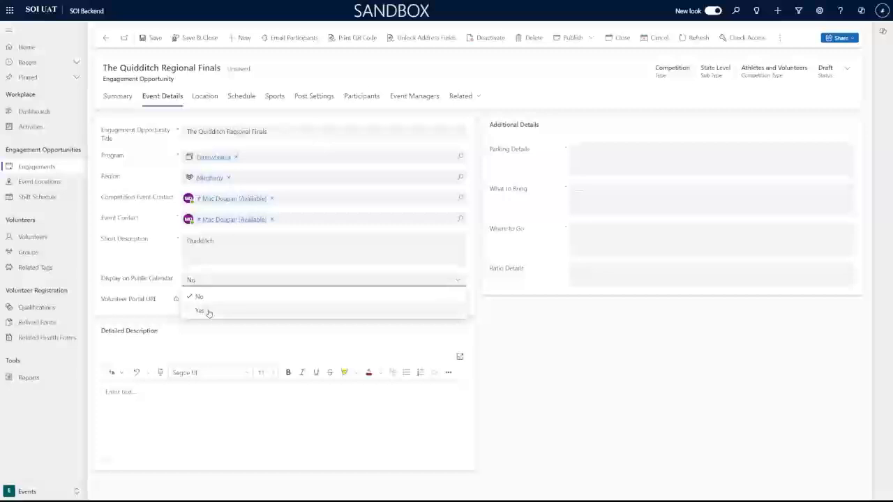
pyautogui.click(200, 312)
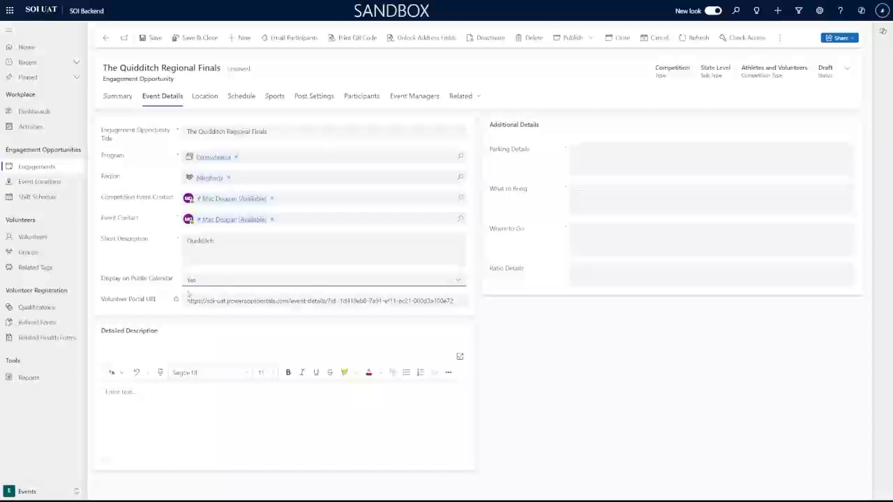
pyautogui.moveTo(187, 301); pyautogui.dragTo(459, 303)
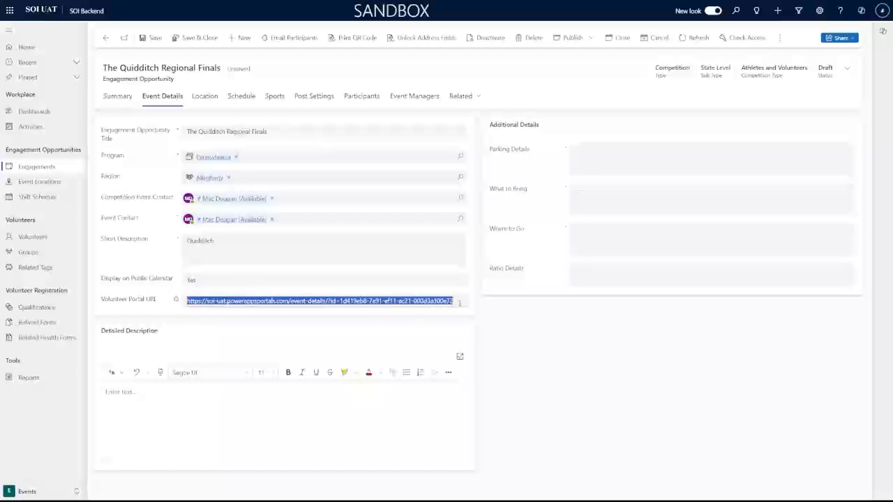
pyautogui.click(460, 302)
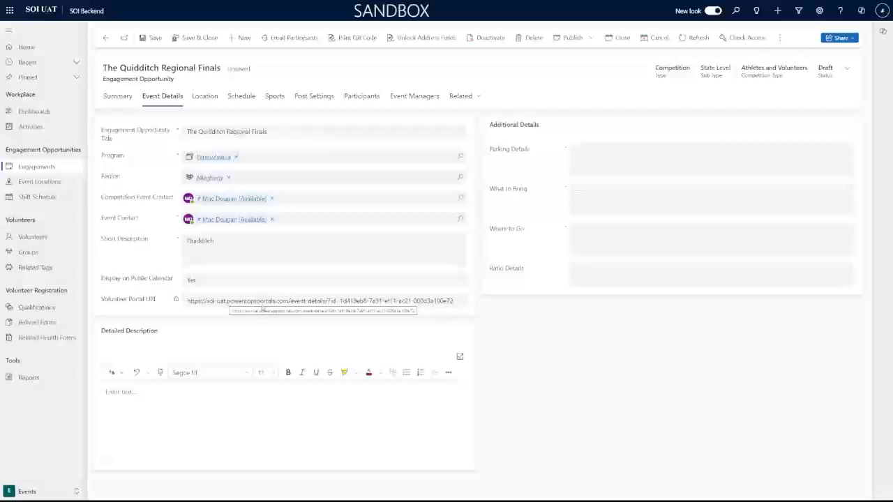
pyautogui.click(257, 392)
pyautogui.click(154, 39)
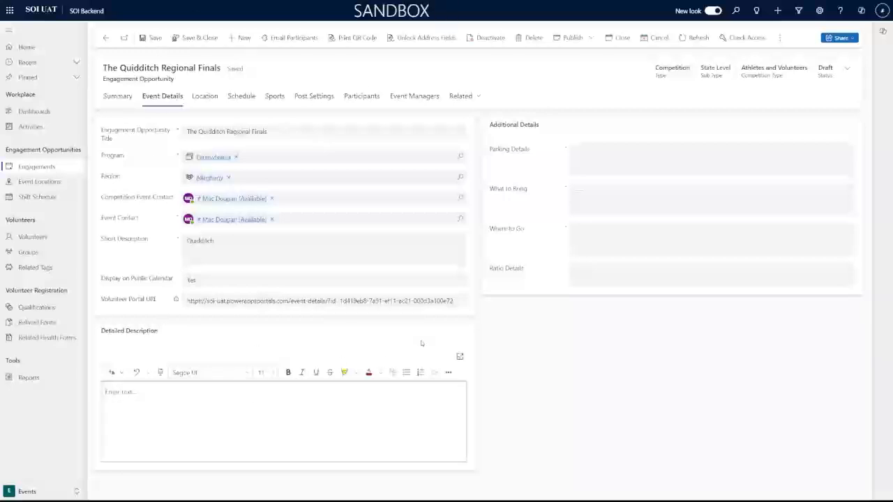
pyautogui.write('Blah blah')
pyautogui.press('BackSpace')
pyautogui.press('BackSpace')
pyautogui.write('ah bla')
pyautogui.write('h  ')
pyautogui.write('www.soi')
pyautogui.write('ll.org')
# Make the description text bold, italic and highlighted in yellow.
pyautogui.moveTo(143, 409); pyautogui.dragTo(86, 389)
pyautogui.click(288, 373)
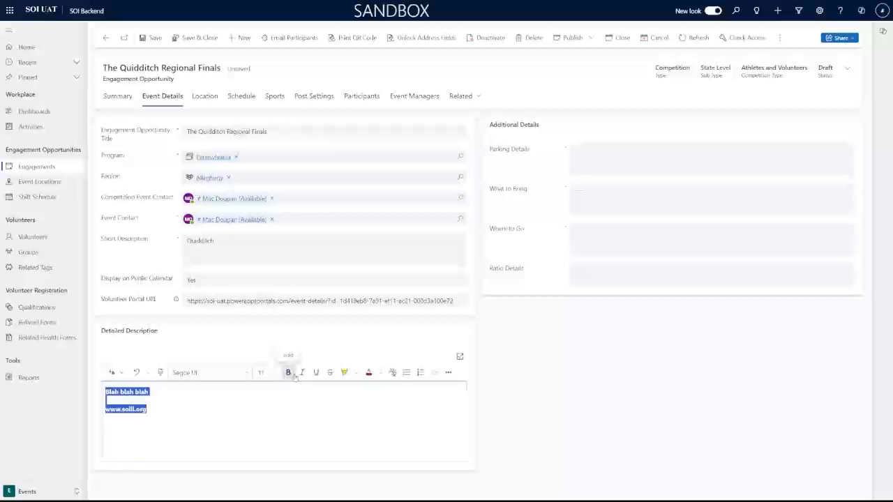
pyautogui.click(302, 373)
pyautogui.click(344, 373)
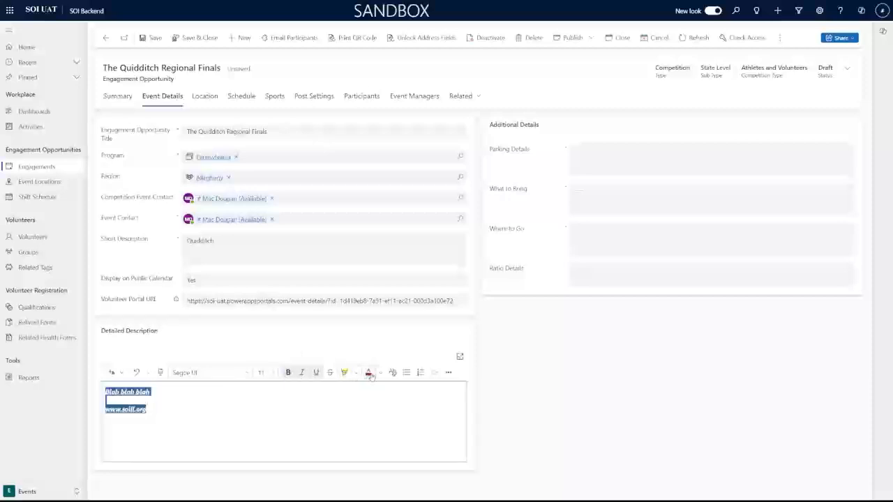
pyautogui.click(279, 411)
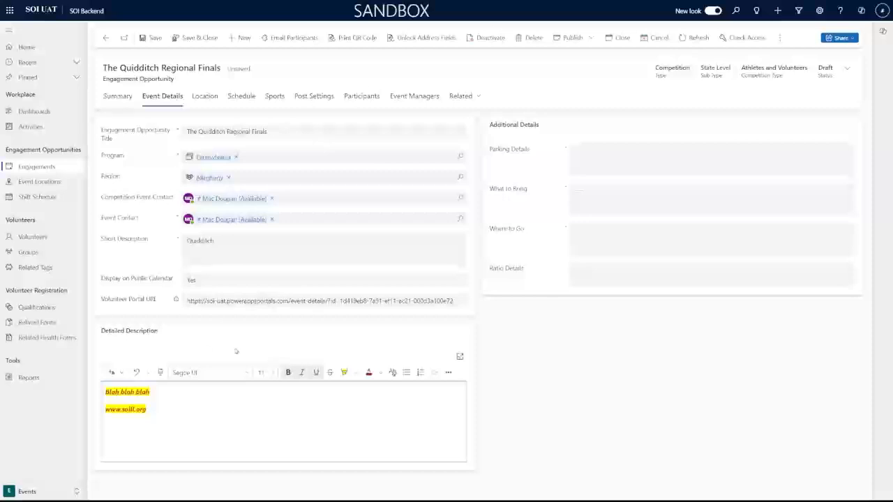
# Insert a 3x3 table into the description between its two lines.
pyautogui.click(449, 374)
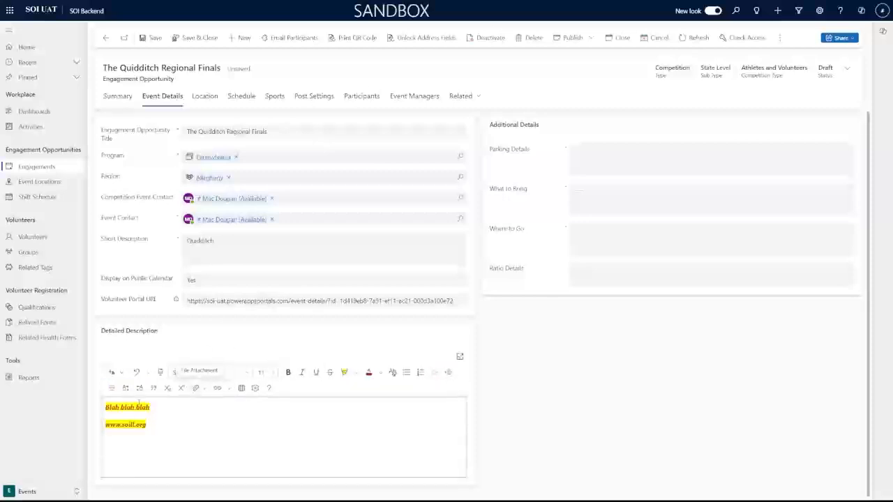
pyautogui.moveTo(150, 408); pyautogui.dragTo(105, 408)
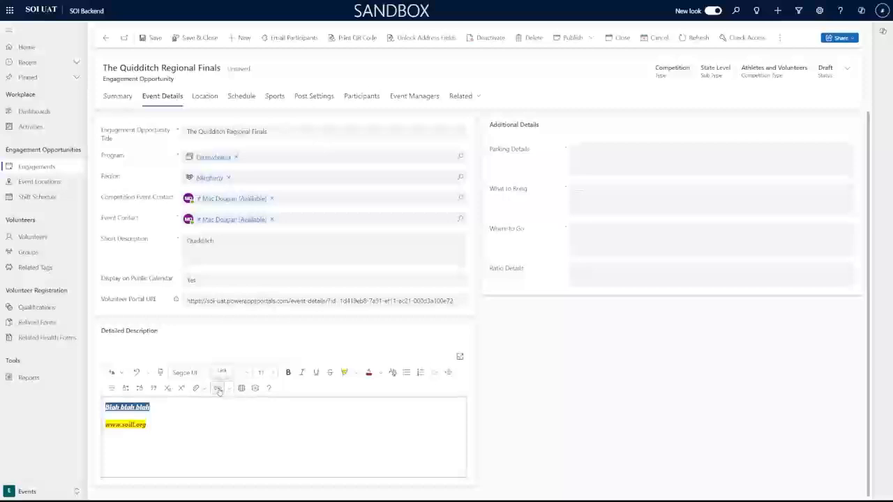
pyautogui.click(243, 410)
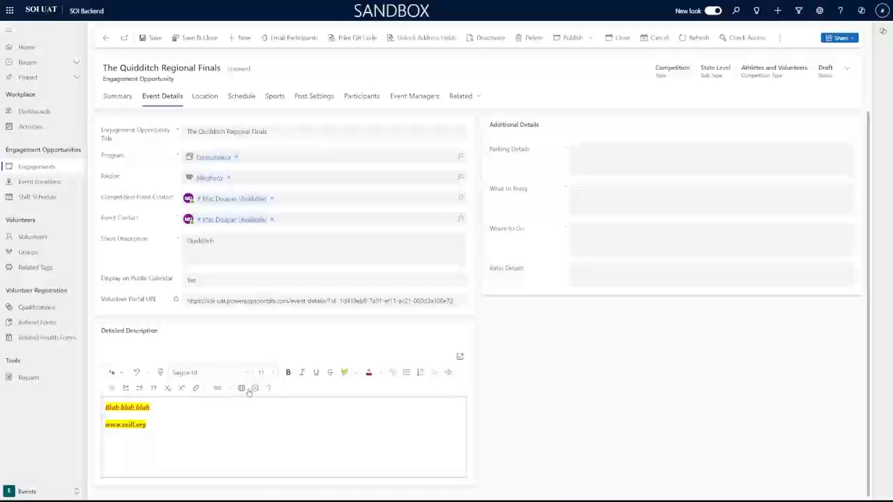
pyautogui.click(243, 389)
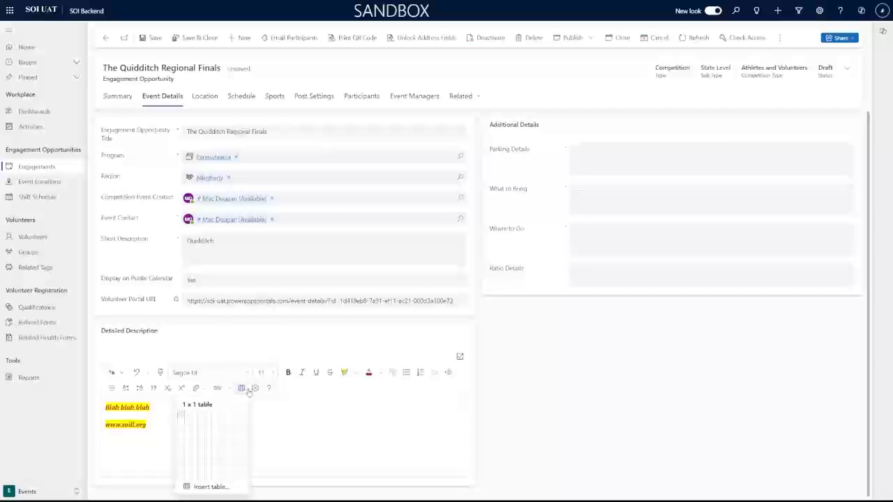
pyautogui.click(195, 434)
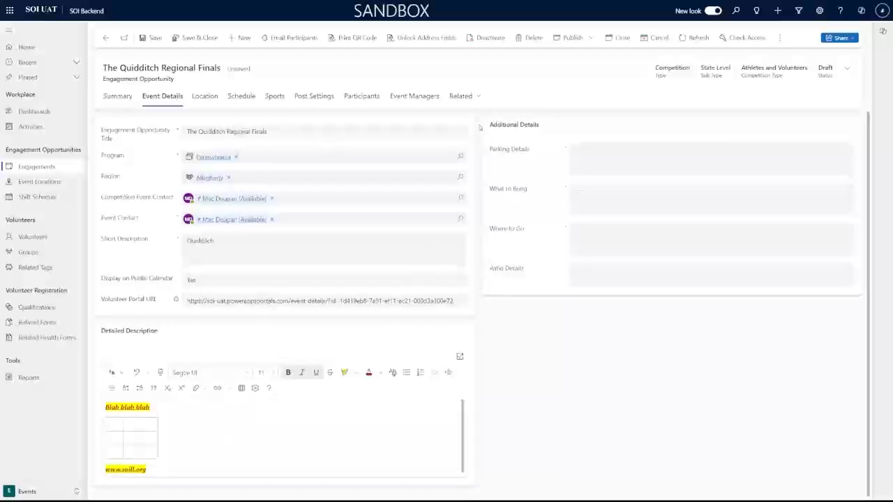
pyautogui.click(610, 153)
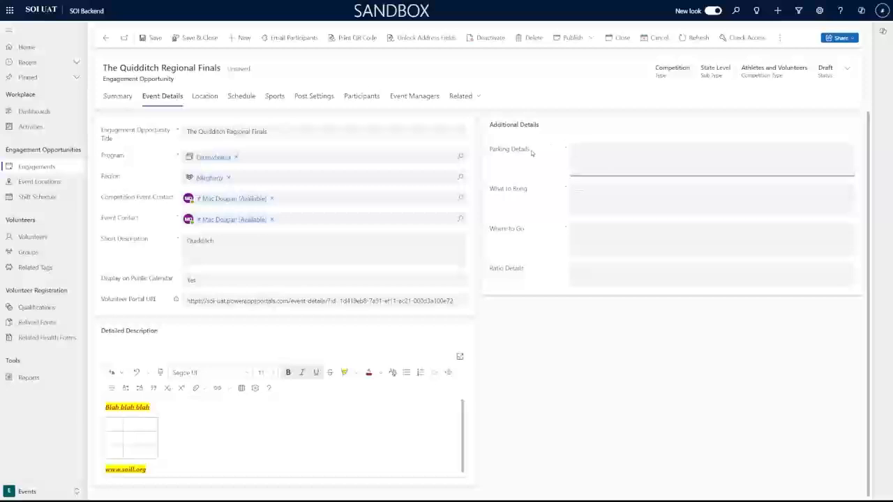
pyautogui.click(581, 255)
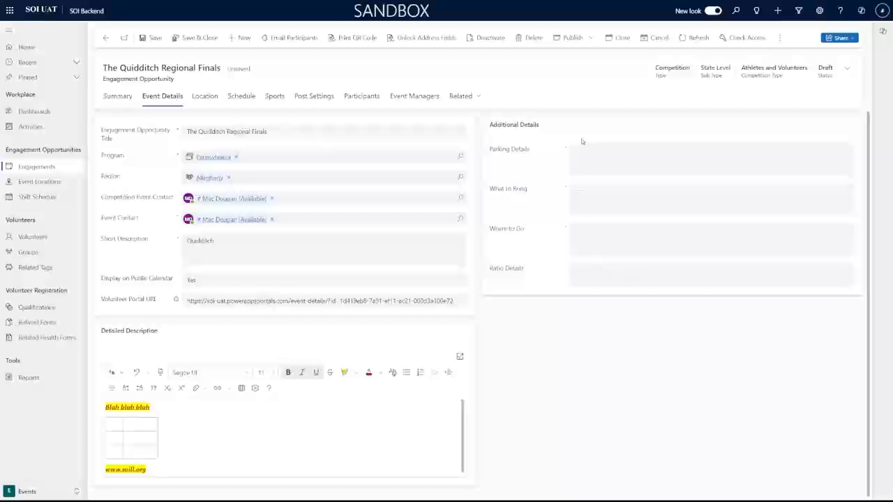
pyautogui.moveTo(531, 151); pyautogui.dragTo(488, 153)
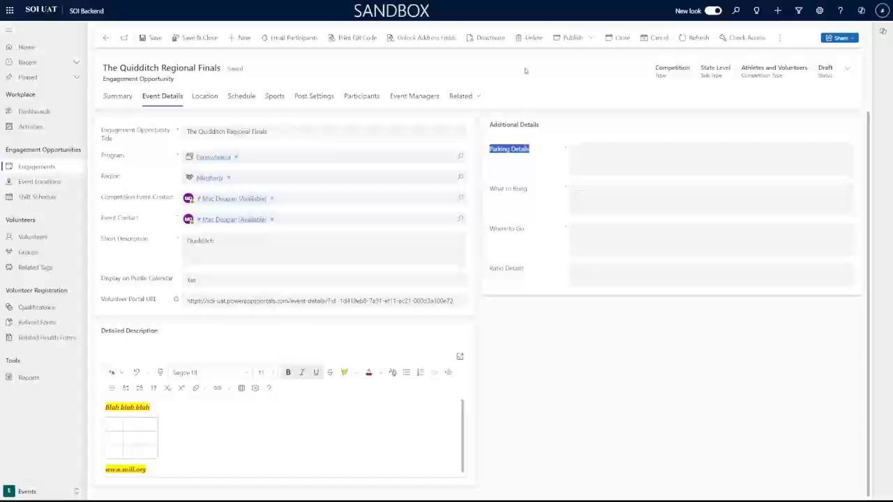
# Enter 'Palking details will dome later' as Parking Details and 'Bring a smile' as What to Bring.
pyautogui.click(534, 151)
pyautogui.moveTo(531, 152); pyautogui.dragTo(521, 201)
pyautogui.click(522, 200)
pyautogui.moveTo(517, 175)
pyautogui.click(621, 156)
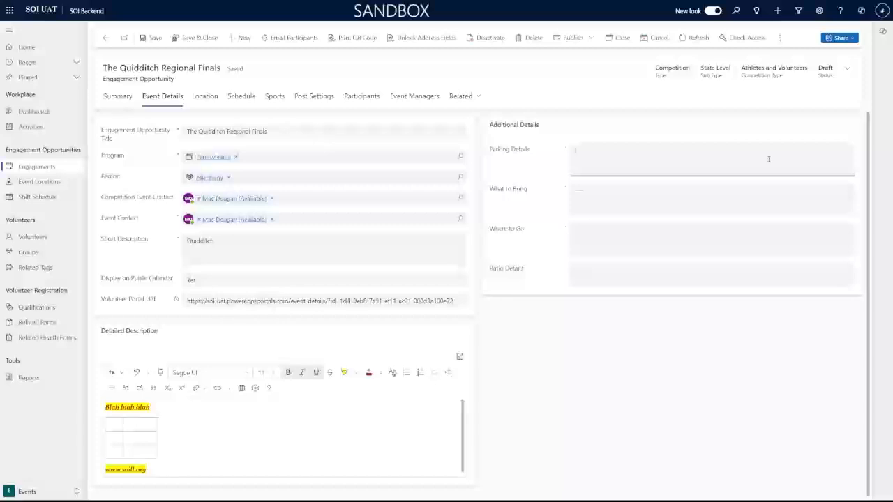
pyautogui.write('Palking')
pyautogui.write(' details')
pyautogui.write(' will dome later')
pyautogui.press('Tab')
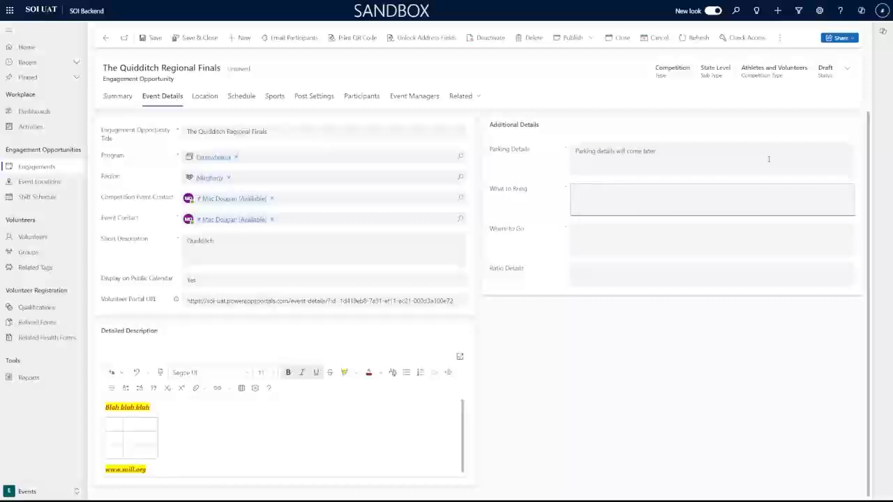
pyautogui.write('Bring a smile')
# Enter 'Go to the location' as Where to Go and '4:1 Coach Ratio' as Ratio Details.
pyautogui.press('Tab')
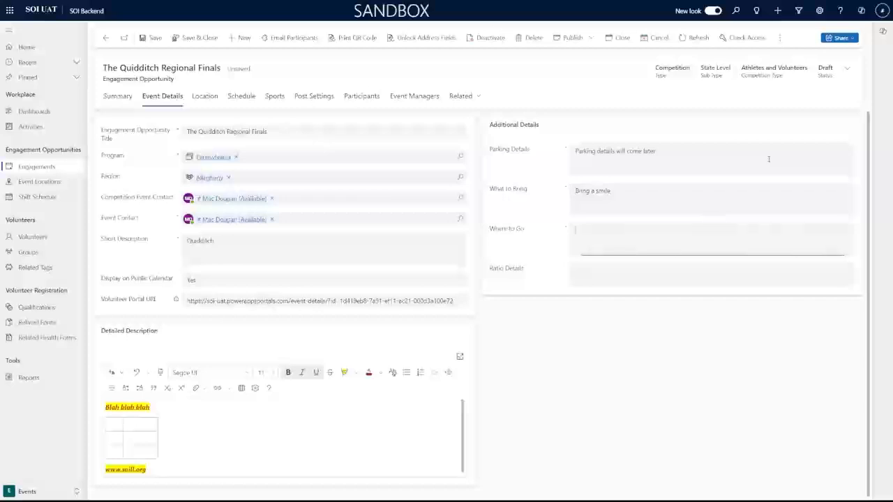
pyautogui.write('Go to the location')
pyautogui.press('Tab')
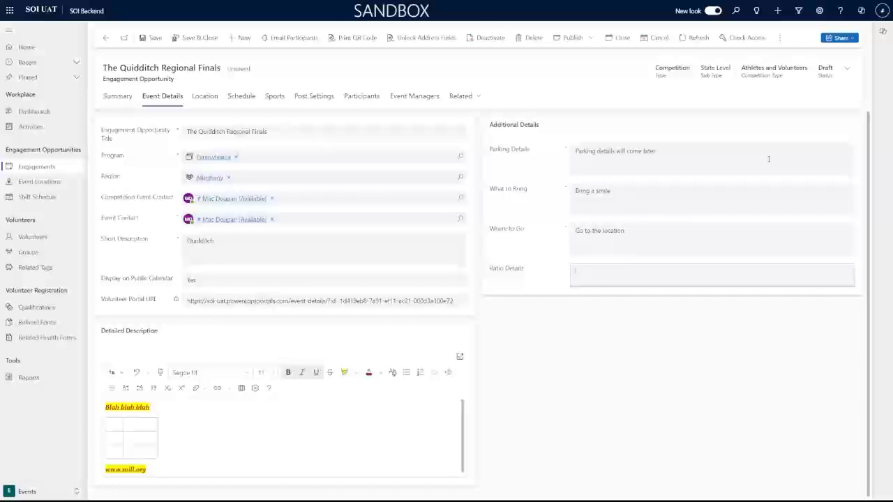
pyautogui.write('4:1 Coach Ratio')
pyautogui.click(691, 331)
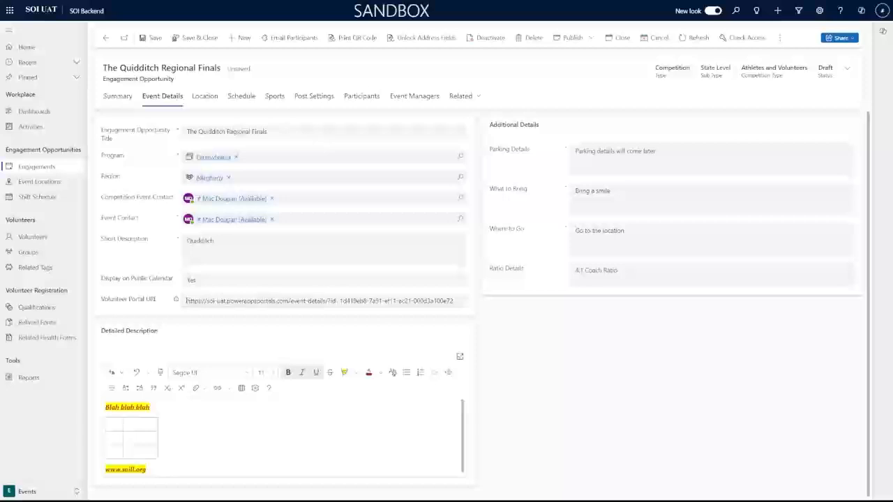
pyautogui.moveTo(186, 301); pyautogui.dragTo(457, 301)
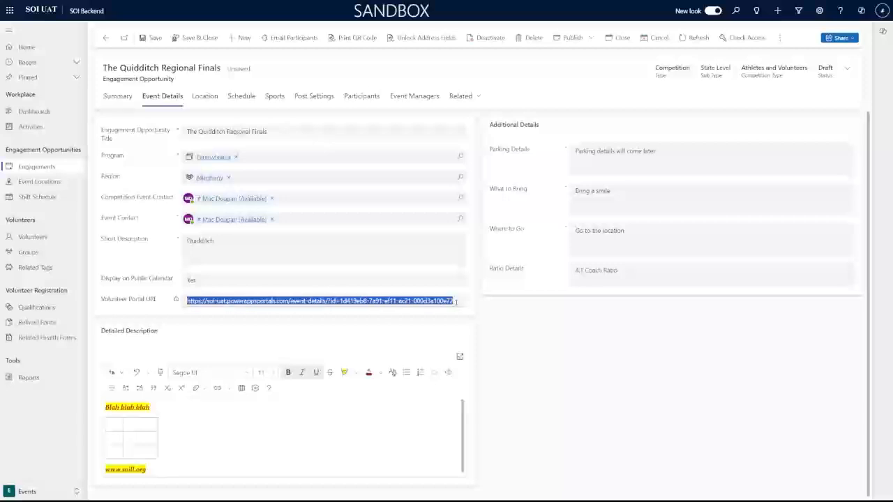
# View the event's registration QR code and its image options.
pyautogui.click(275, 297)
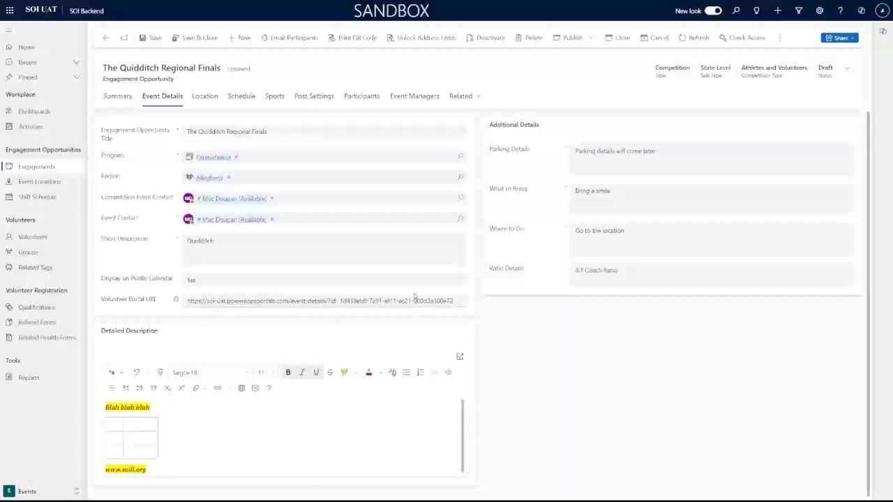
pyautogui.click(365, 39)
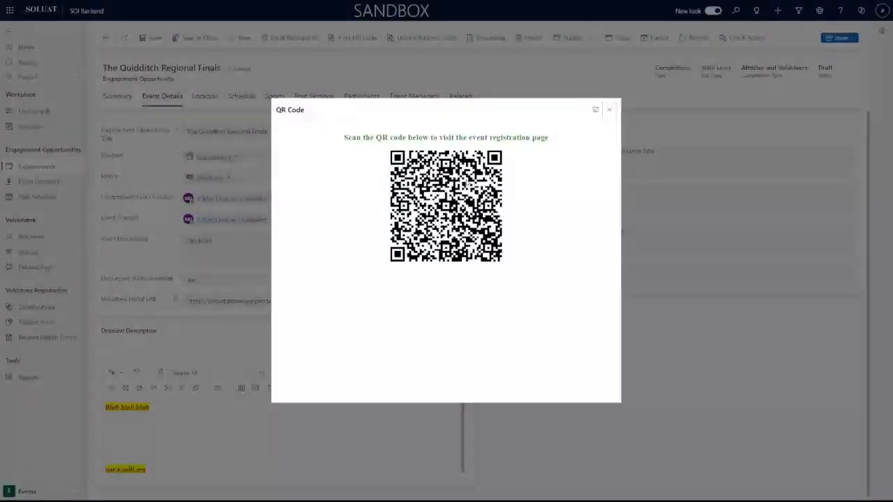
pyautogui.rightClick(467, 183)
pyautogui.click(498, 210)
pyautogui.rightClick(435, 172)
pyautogui.click(467, 198)
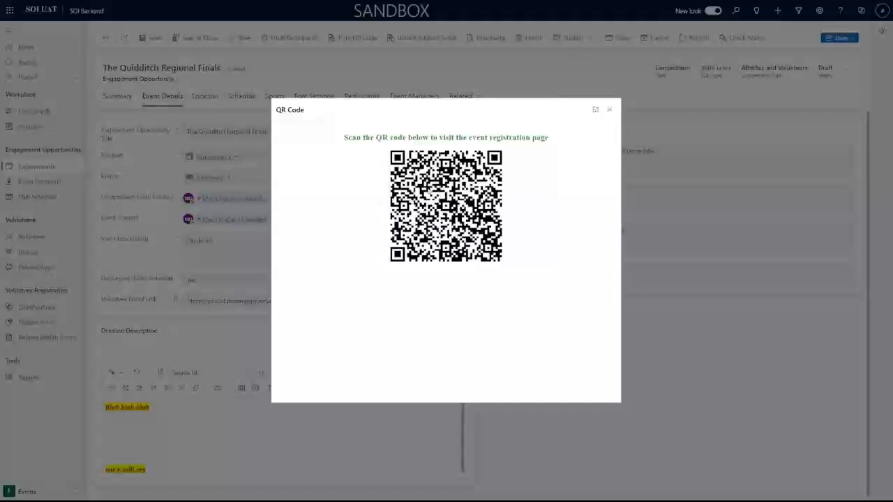
pyautogui.click(610, 111)
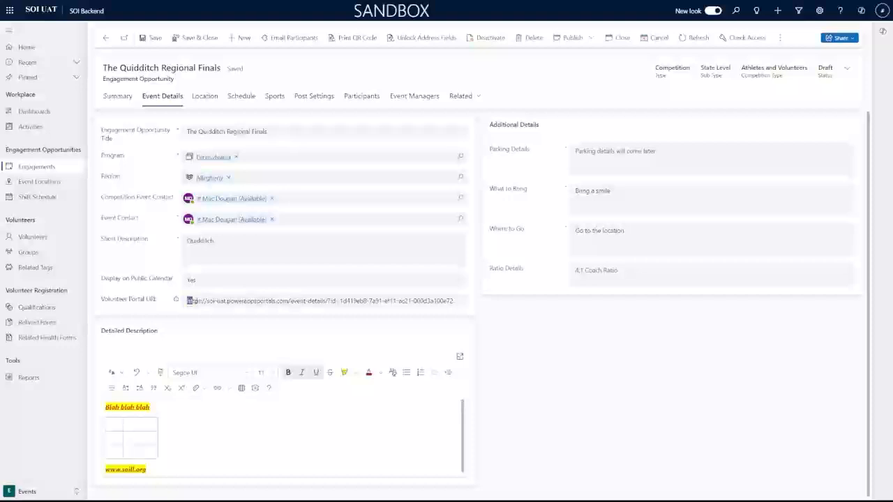
# Select the volunteer portal URL and bring up its copy options.
pyautogui.moveTo(187, 301); pyautogui.dragTo(460, 299)
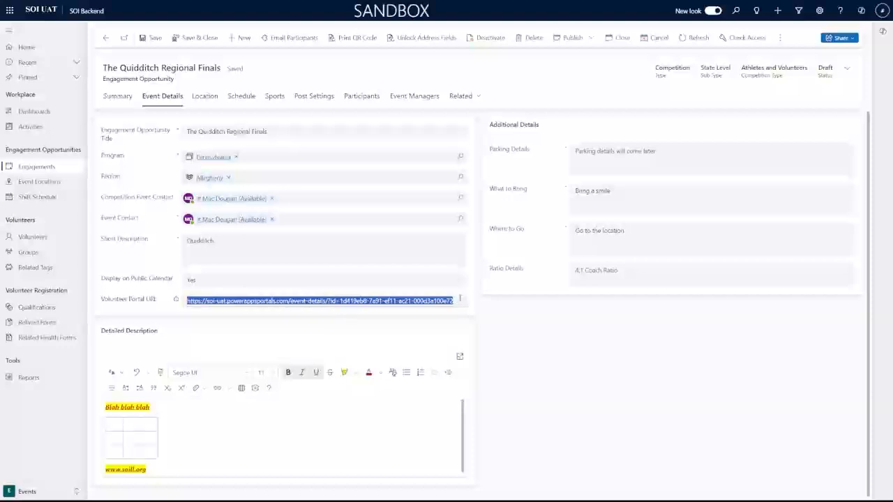
pyautogui.rightClick(452, 304)
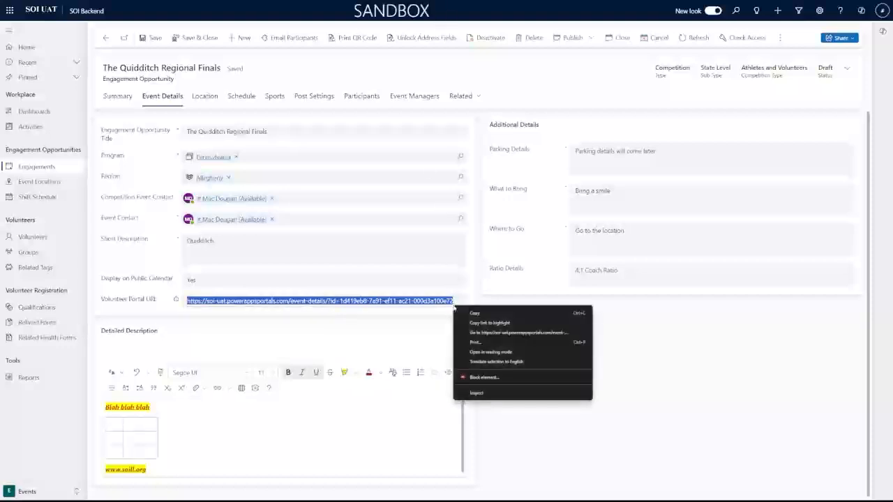
pyautogui.click(504, 300)
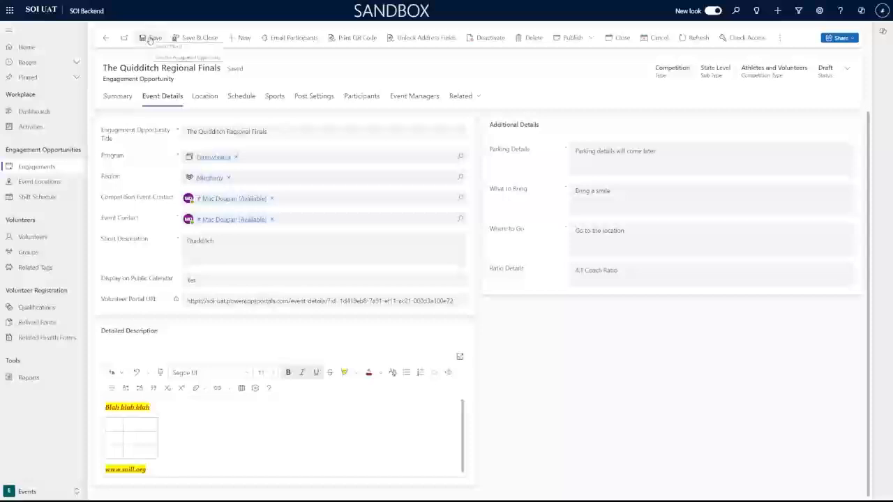
# On the Location tab, keep On Location as the type and name the location 'Indiana Univers'.
pyautogui.click(205, 97)
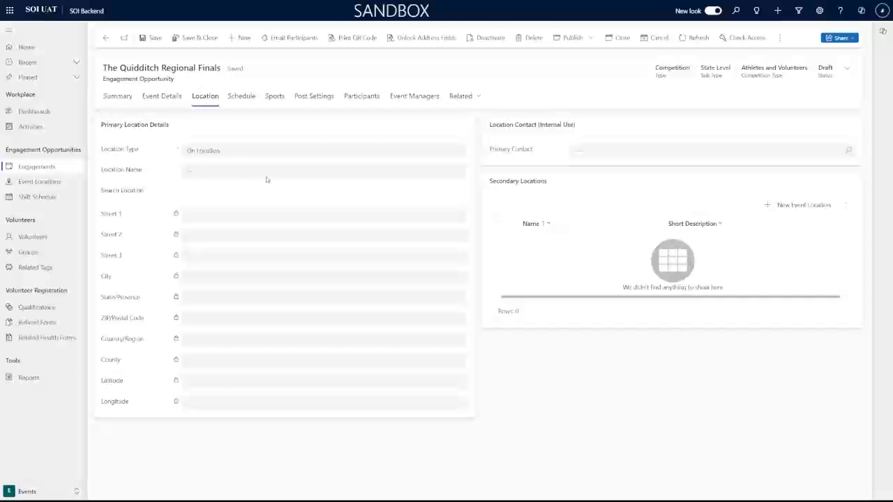
pyautogui.click(255, 156)
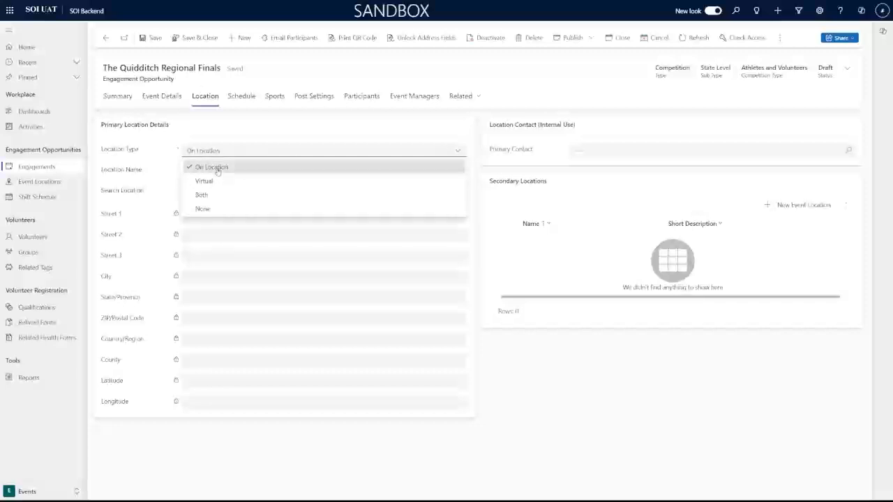
pyautogui.click(254, 171)
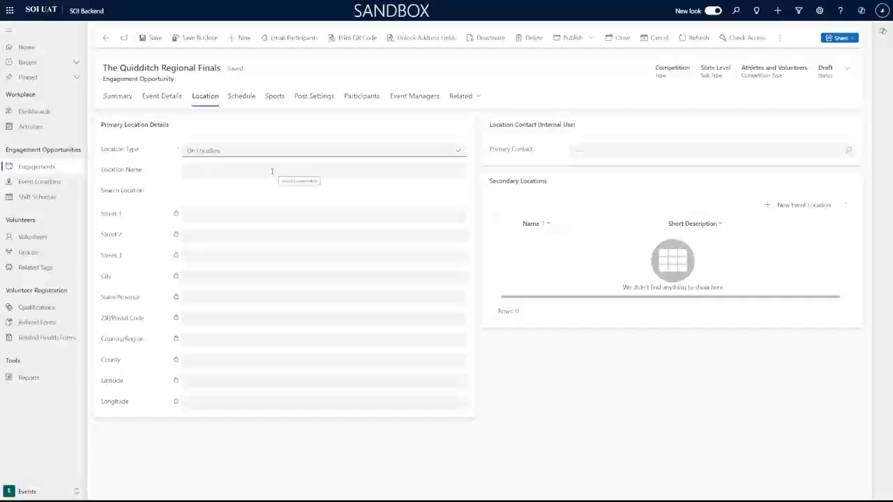
pyautogui.click(214, 172)
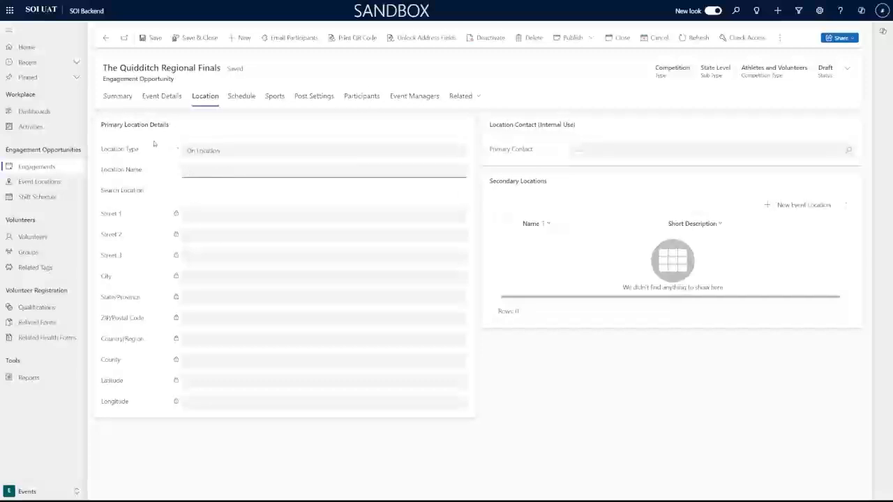
pyautogui.click(155, 176)
pyautogui.write('Indiana University')
pyautogui.press('Tab')
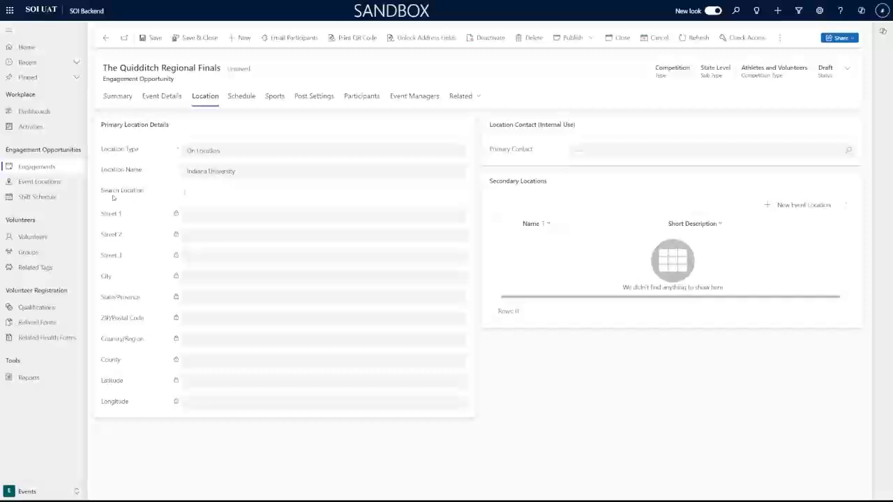
# Search 'Indiana University' and pick Indiana University Assembly Hall as the address.
pyautogui.click(258, 196)
pyautogui.click(159, 189)
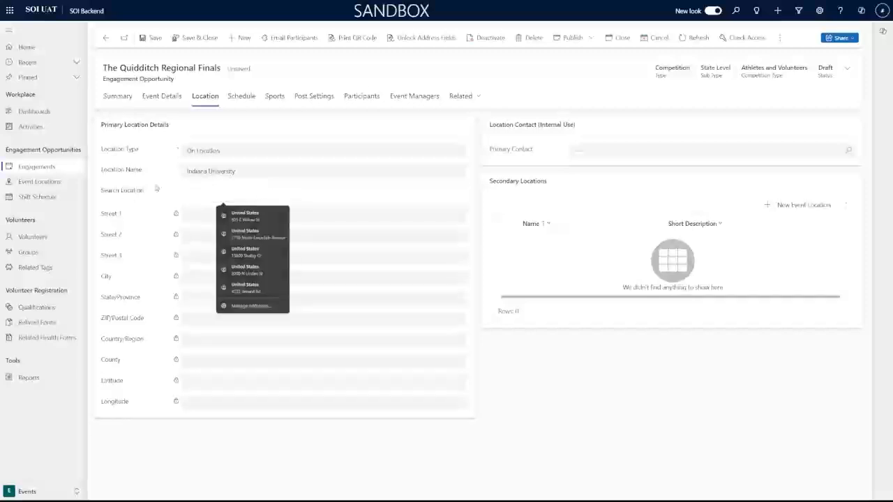
pyautogui.click(193, 188)
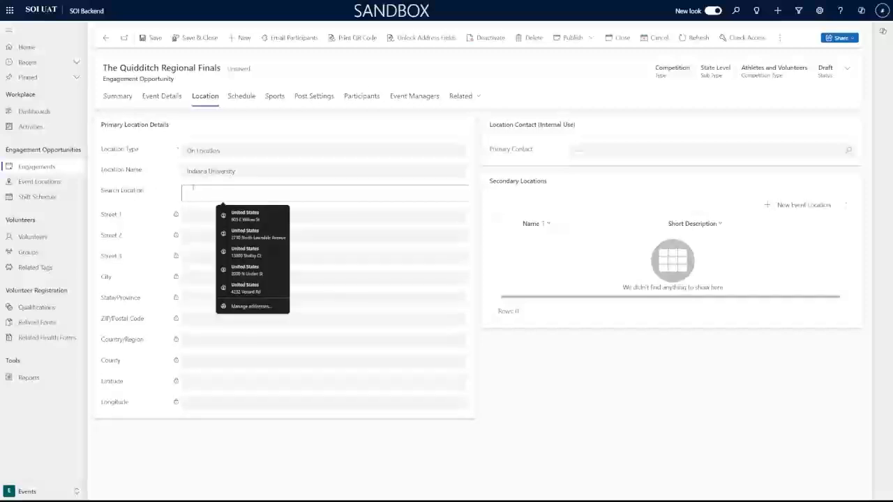
pyautogui.write('Indiana Uni')
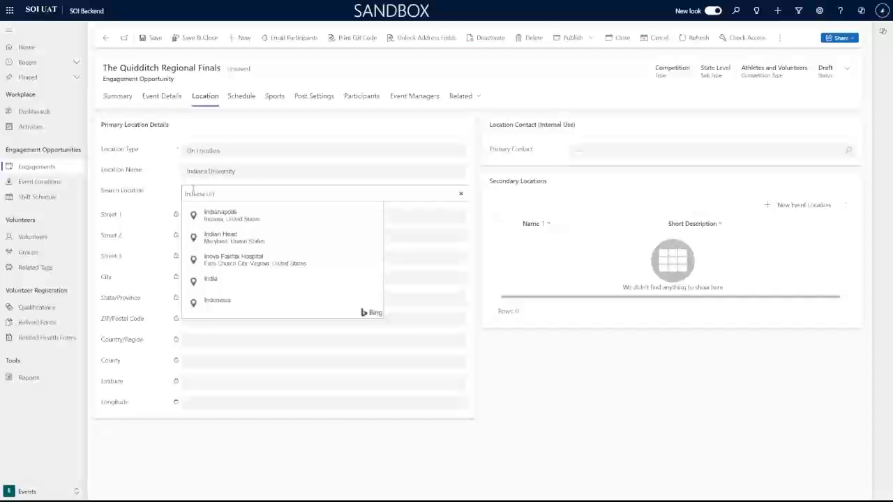
pyautogui.write('versity')
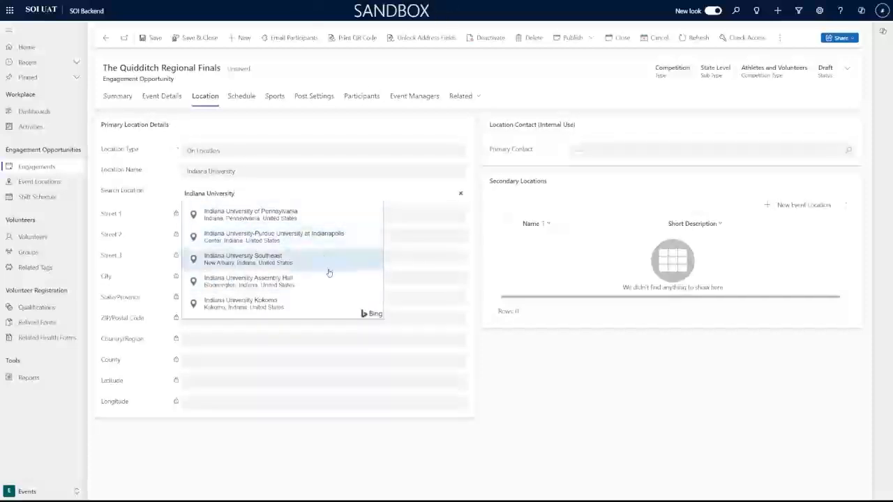
pyautogui.click(224, 282)
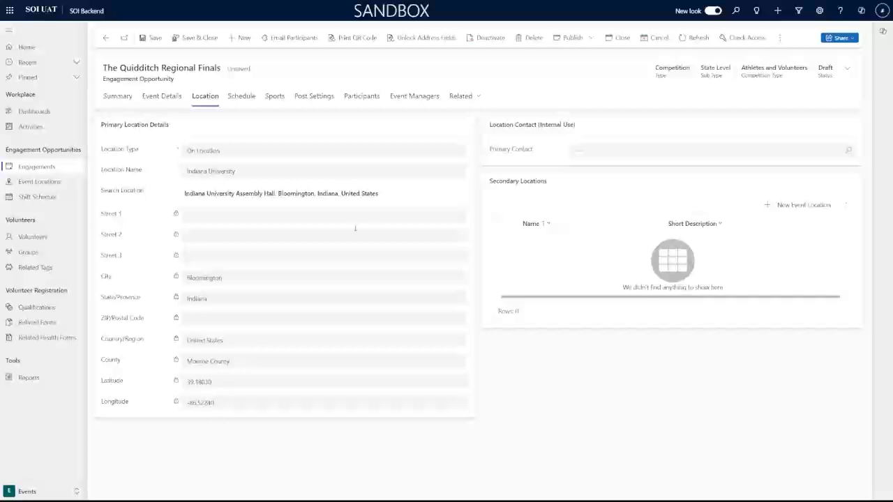
pyautogui.click(448, 193)
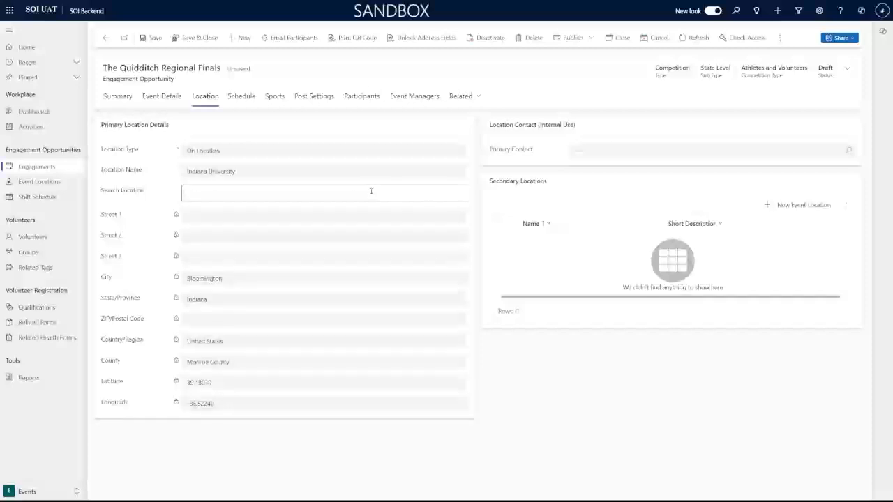
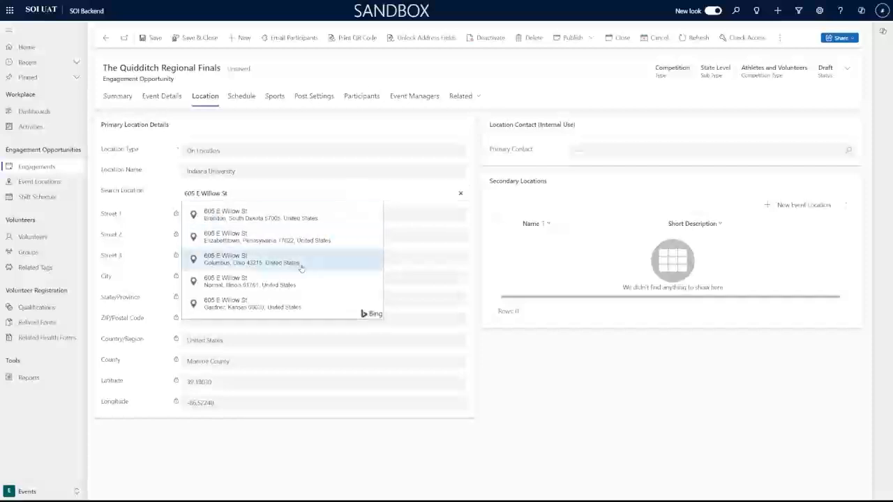
pyautogui.click(330, 284)
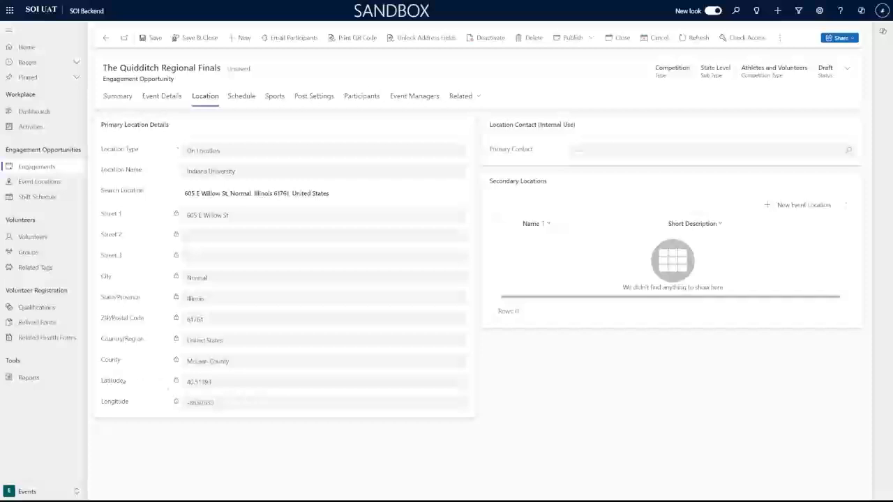
pyautogui.moveTo(103, 382); pyautogui.dragTo(122, 383)
pyautogui.click(132, 406)
pyautogui.click(459, 194)
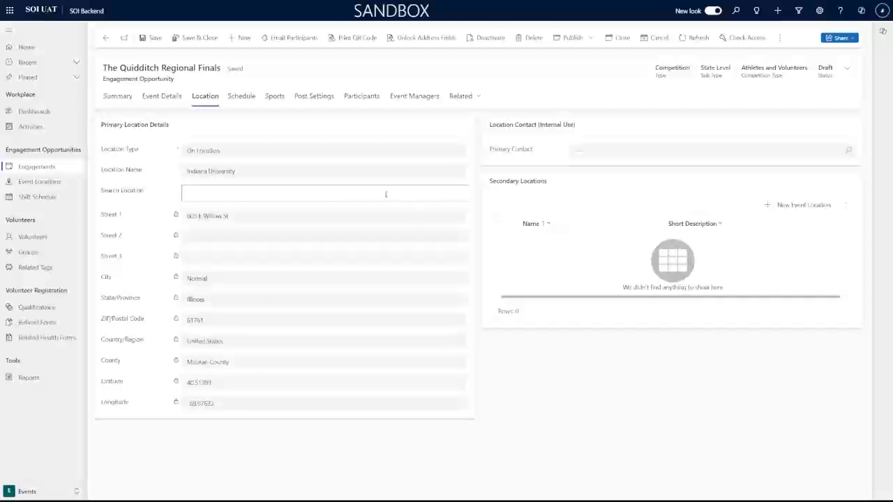
pyautogui.write('Indiana nor')
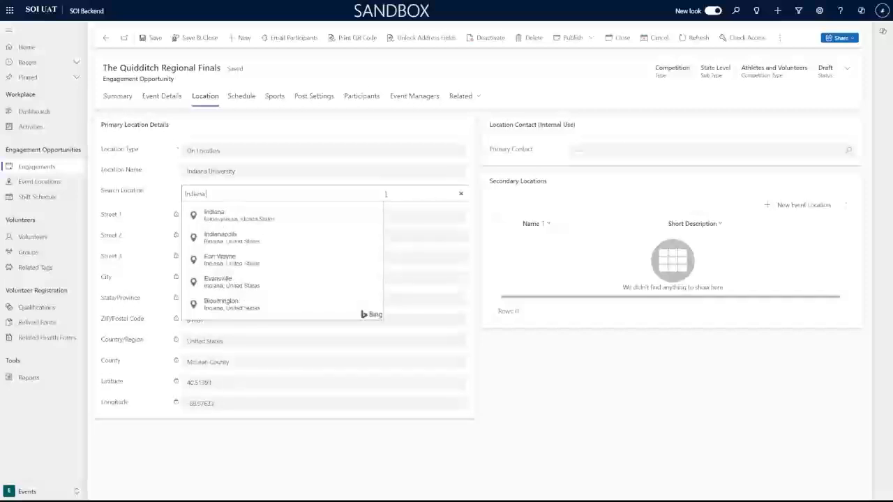
pyautogui.press('BackSpace')
pyautogui.press('BackSpace')
pyautogui.press('BackSpace')
pyautogui.write('University')
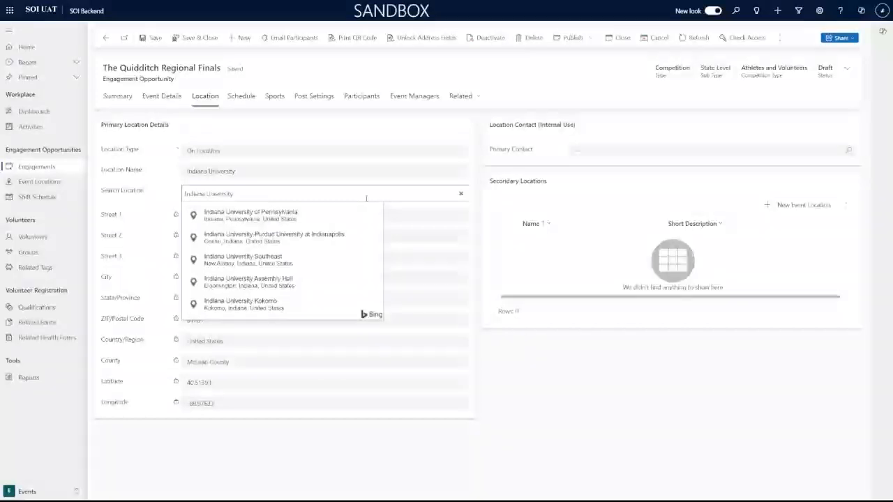
pyautogui.click(265, 258)
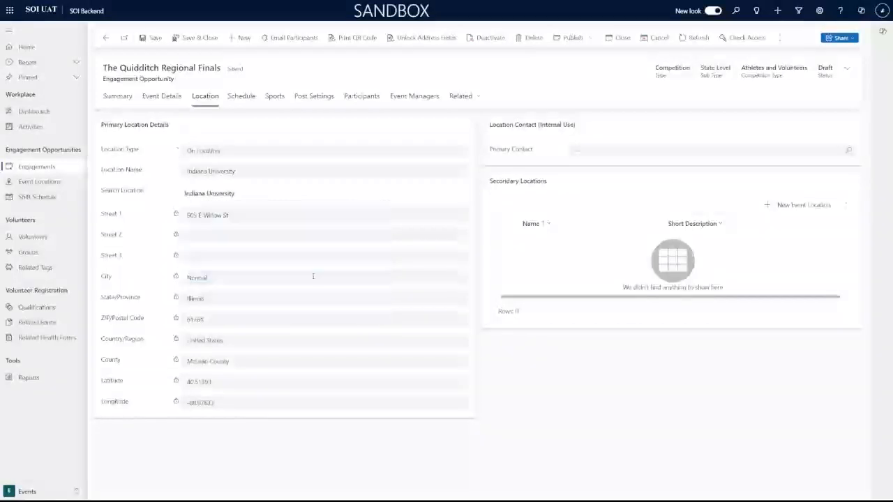
pyautogui.click(252, 194)
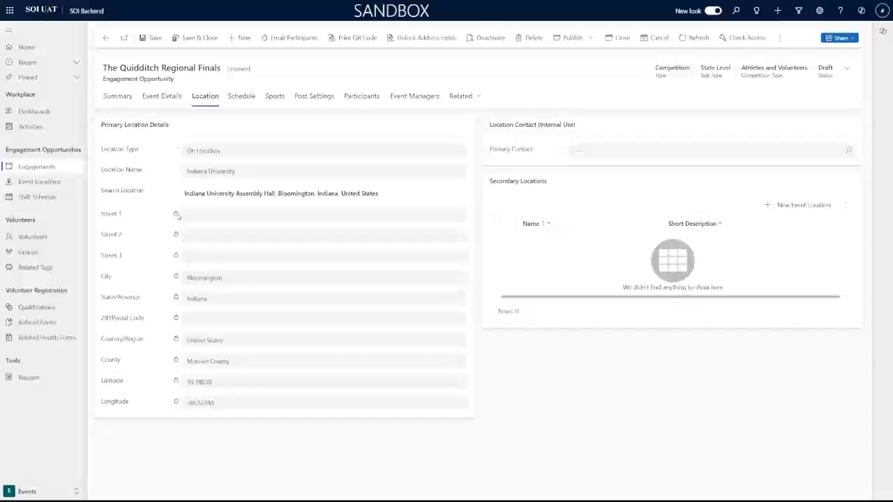
# Unlock the address fields, enter a street address in Street 1, and save with Ctrl+S.
pyautogui.click(403, 44)
pyautogui.click(211, 216)
pyautogui.write('12')
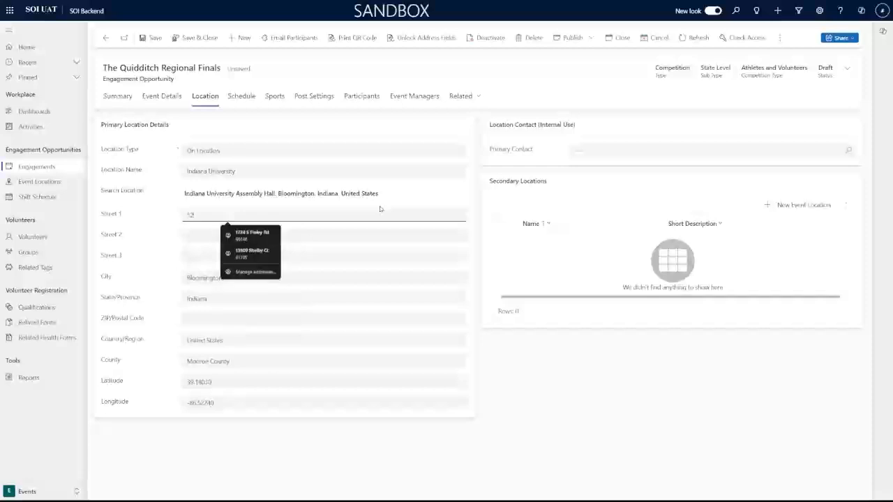
pyautogui.write('3 Fake S')
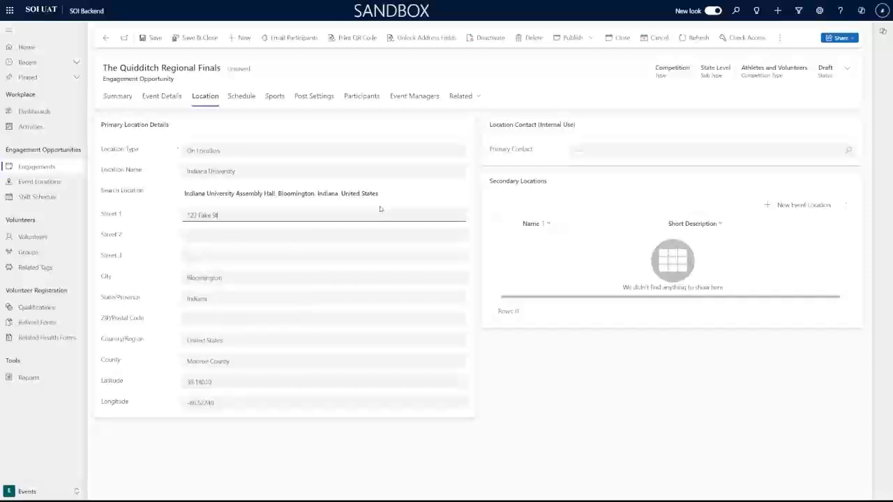
pyautogui.write('t')
pyautogui.press('Tab')
pyautogui.press('Tab')
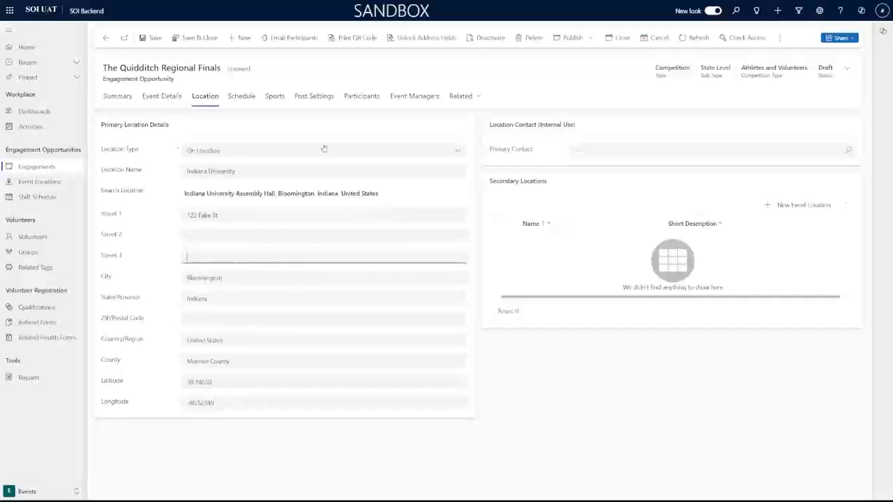
pyautogui.click(141, 199)
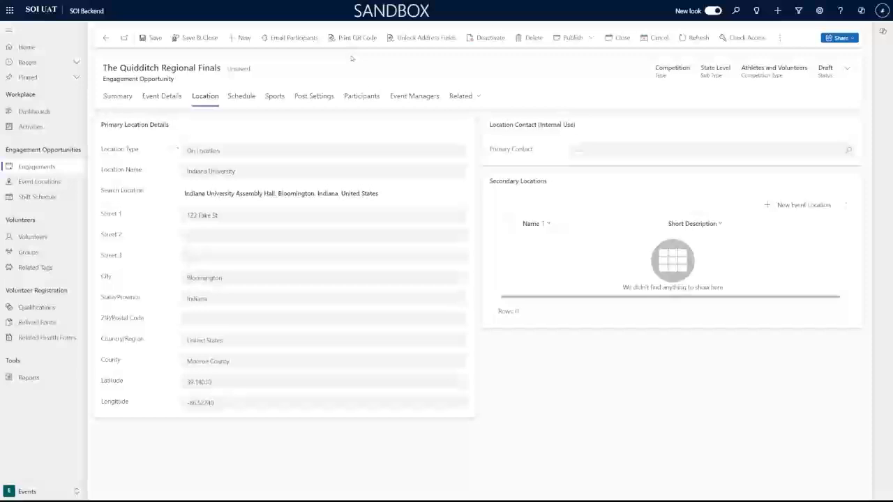
pyautogui.hotkey('ctrl', 's')
# Set the location's Primary Contact by searching the contact's name and selecting the match.
pyautogui.click(600, 155)
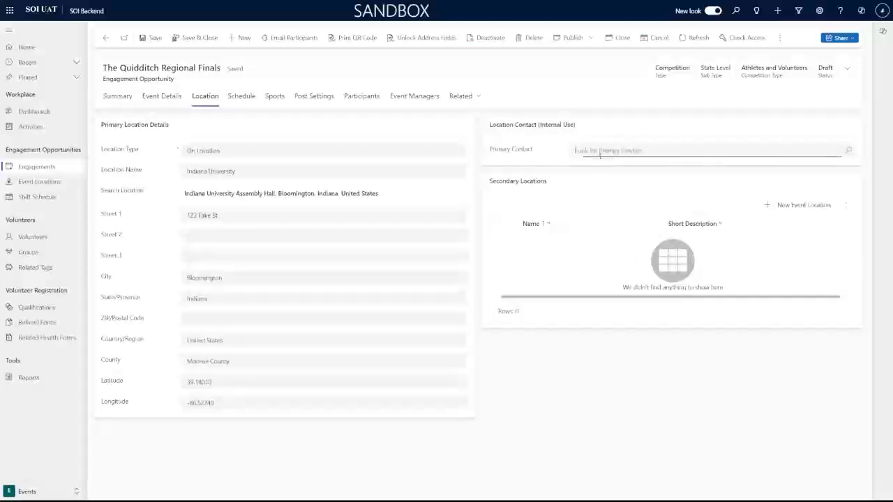
pyautogui.click(631, 136)
pyautogui.click(628, 150)
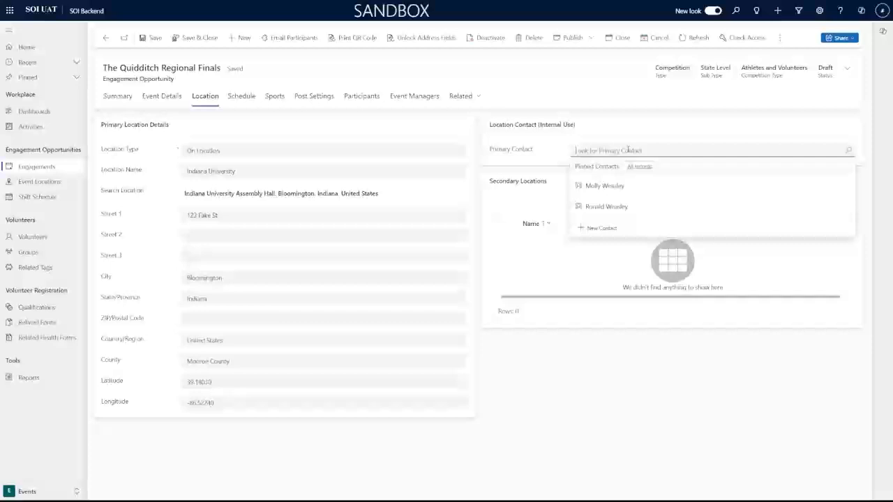
pyautogui.write('Molly')
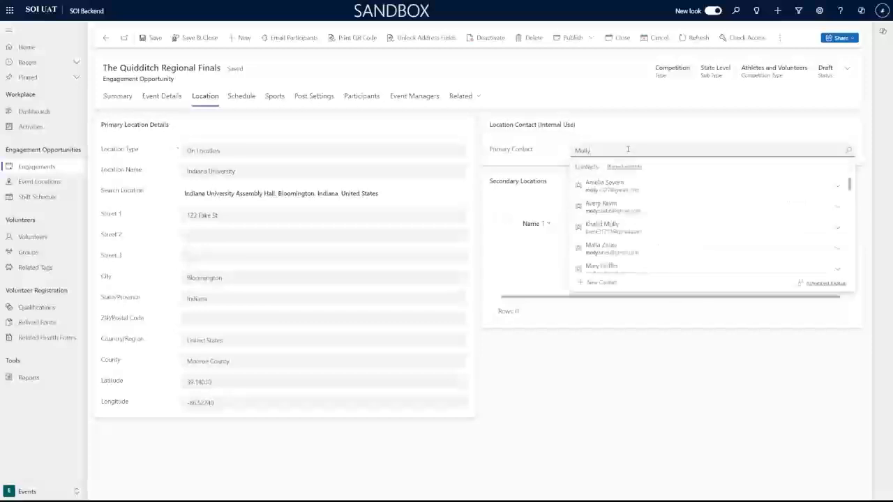
pyautogui.write(' Weasley')
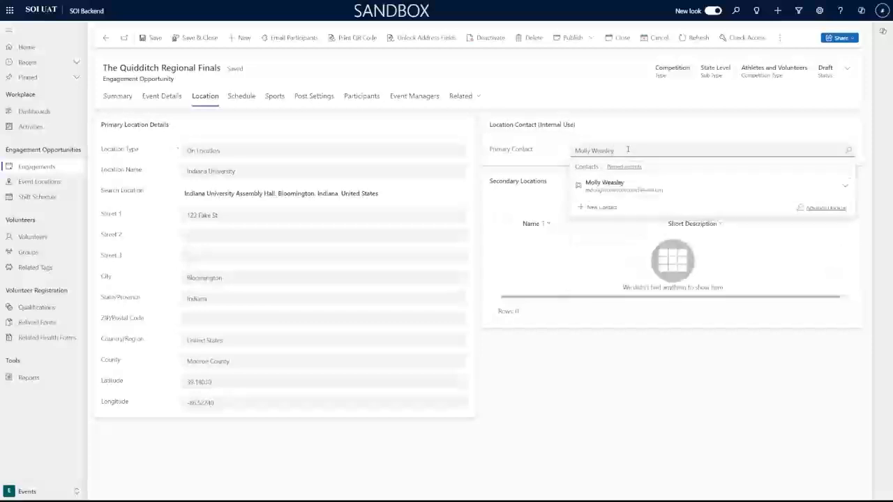
pyautogui.click(605, 183)
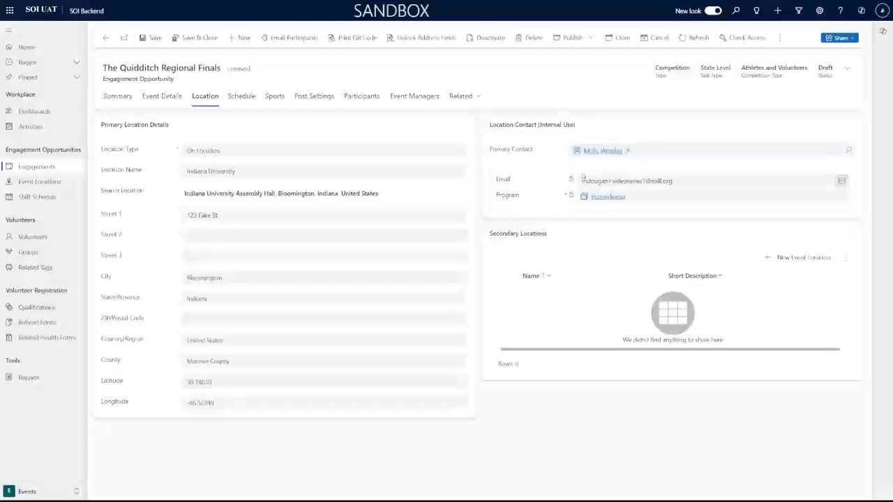
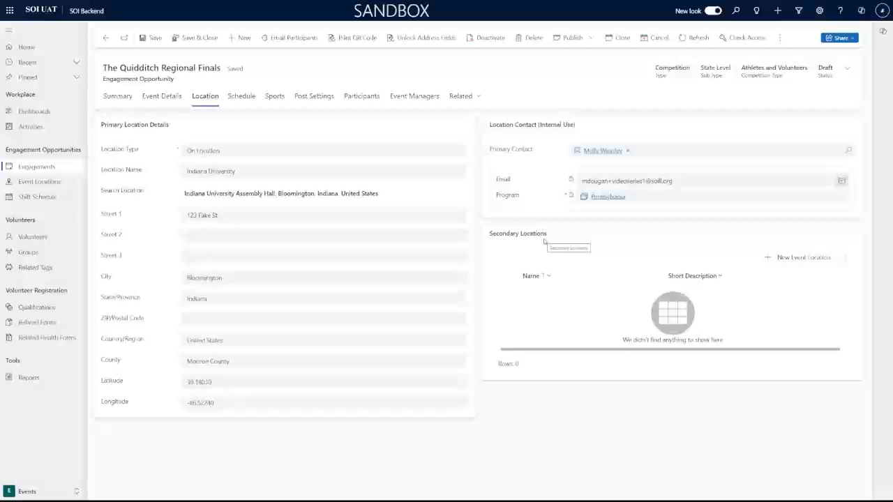
# Create a new event location, Basketball Arena, at 123 Fake St, Bloomington, Indiana.
pyautogui.click(769, 258)
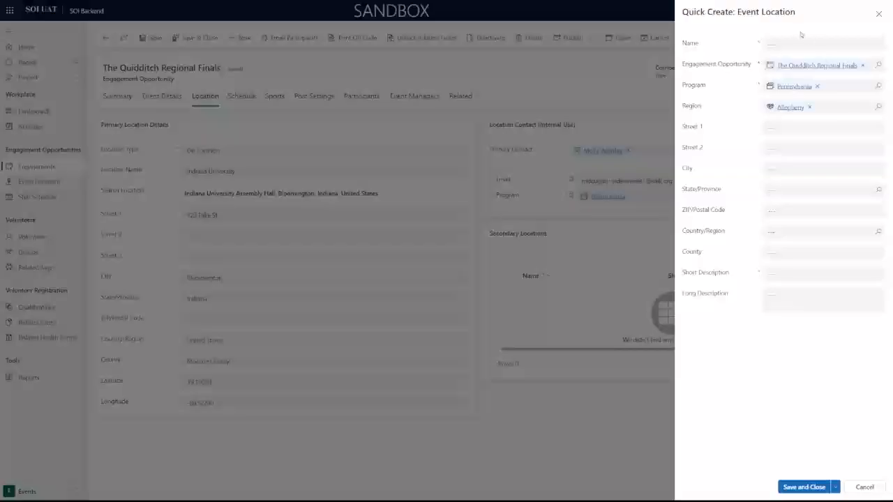
pyautogui.click(836, 46)
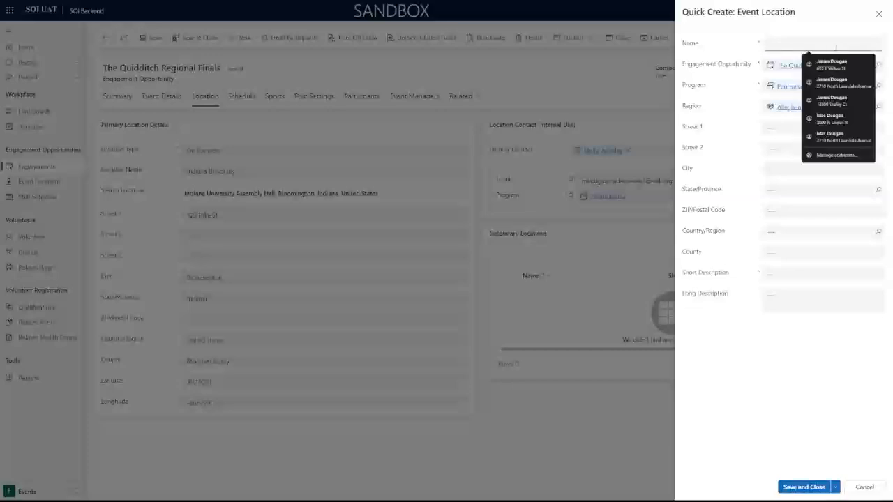
pyautogui.write('Baseba')
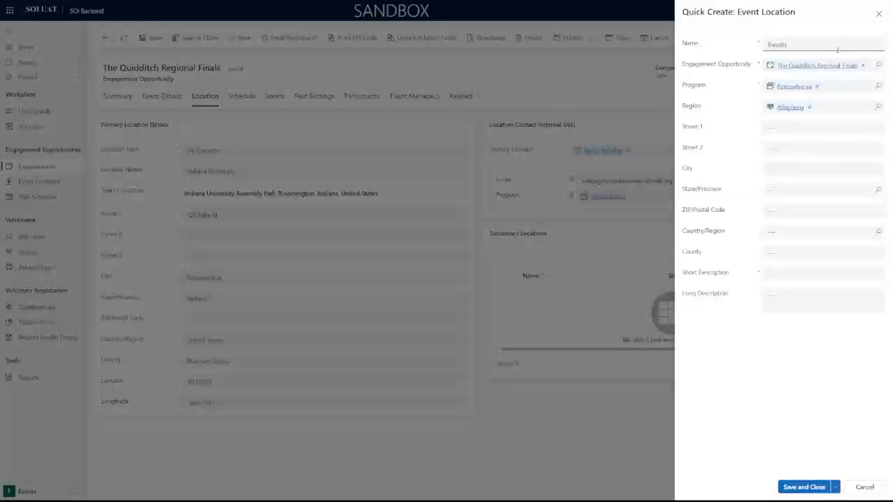
pyautogui.write('etball Arena')
pyautogui.press('Tab')
pyautogui.press('Tab')
pyautogui.press('Tab')
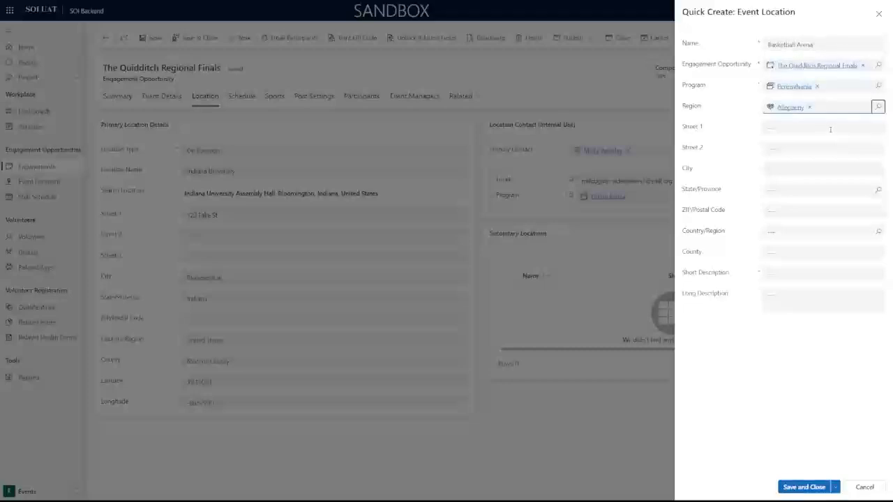
pyautogui.click(830, 127)
pyautogui.write('1')
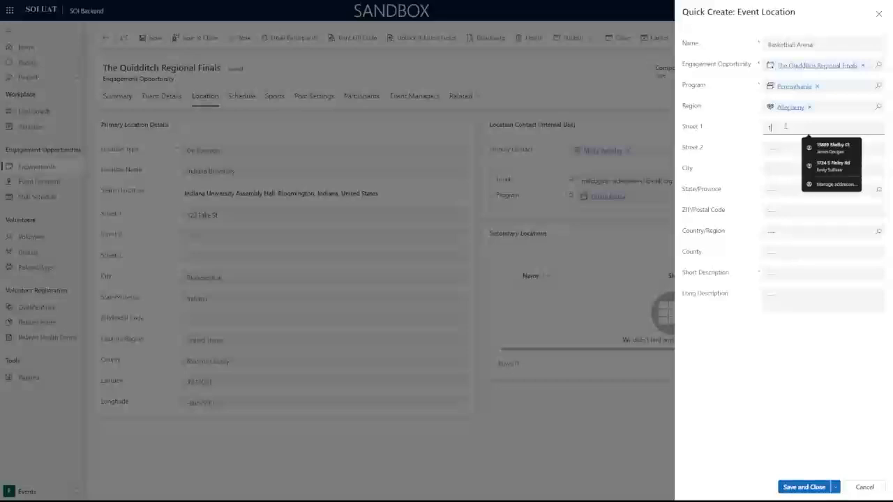
pyautogui.write('23 Fake St')
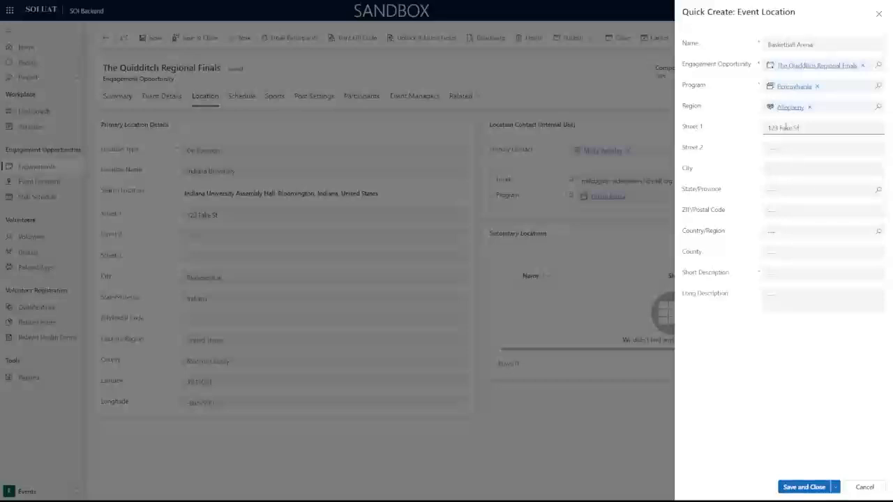
pyautogui.press('Tab')
pyautogui.press('Tab')
pyautogui.write('Bloomington')
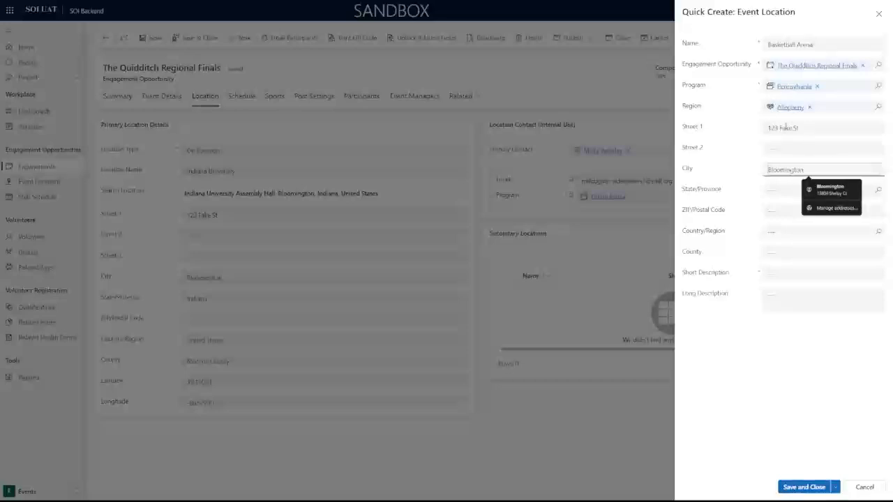
pyautogui.press('Tab')
pyautogui.write('In')
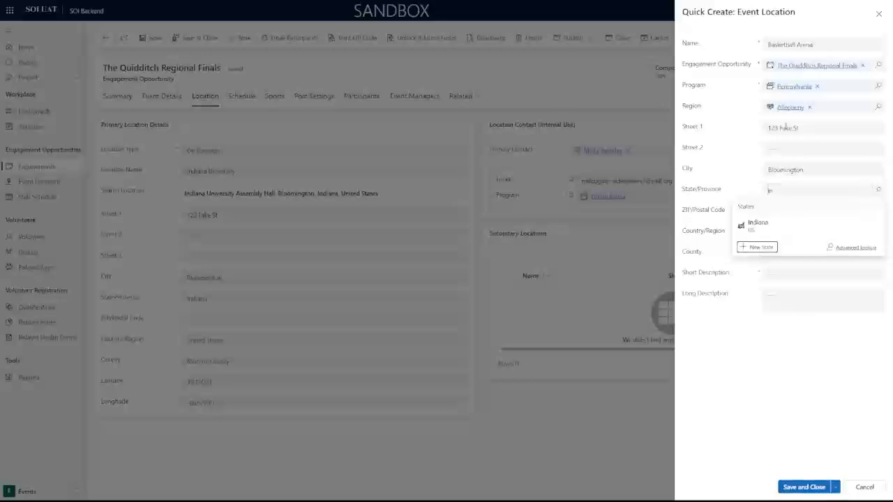
pyautogui.click(779, 229)
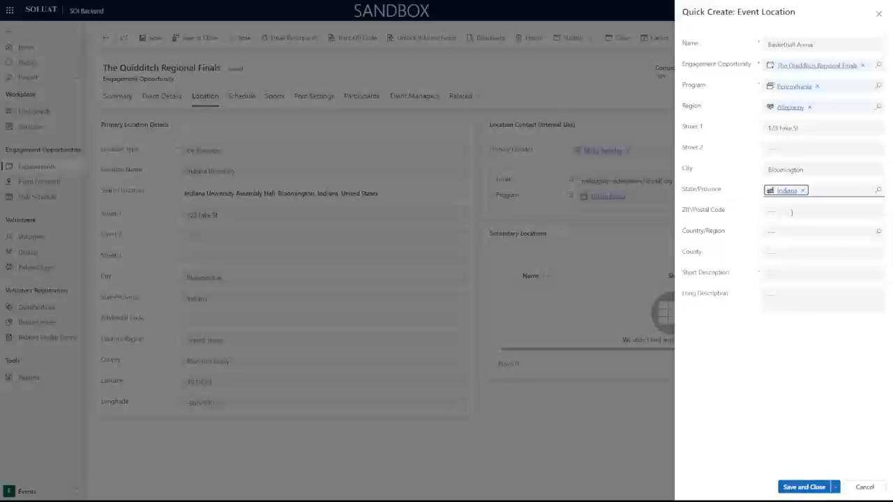
pyautogui.click(791, 211)
pyautogui.click(706, 249)
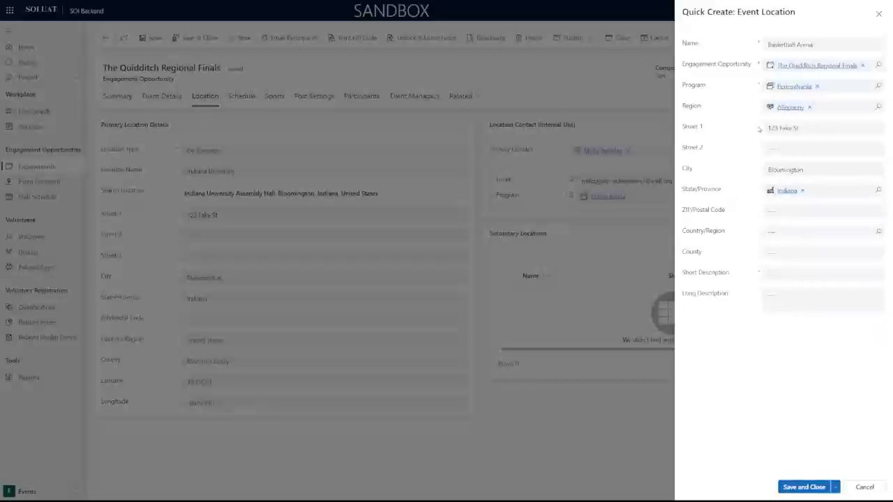
# Enter 'Short description' as the location's Short Description.
pyautogui.click(807, 271)
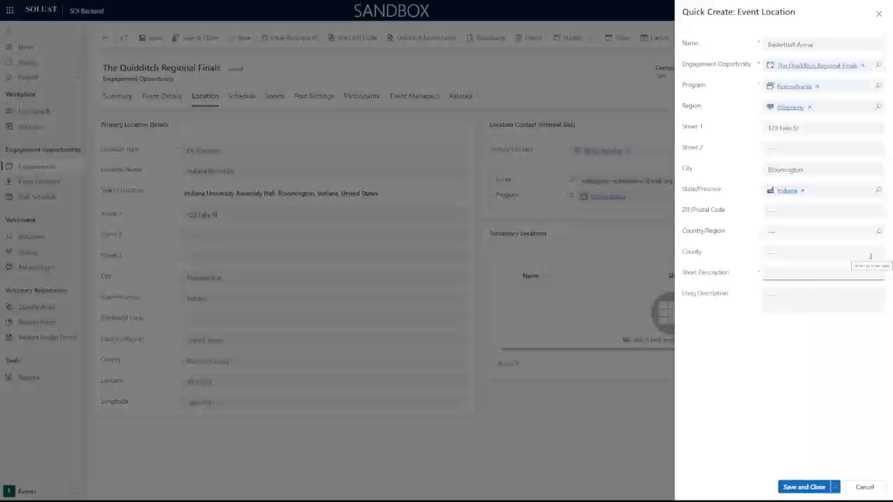
pyautogui.click(770, 44)
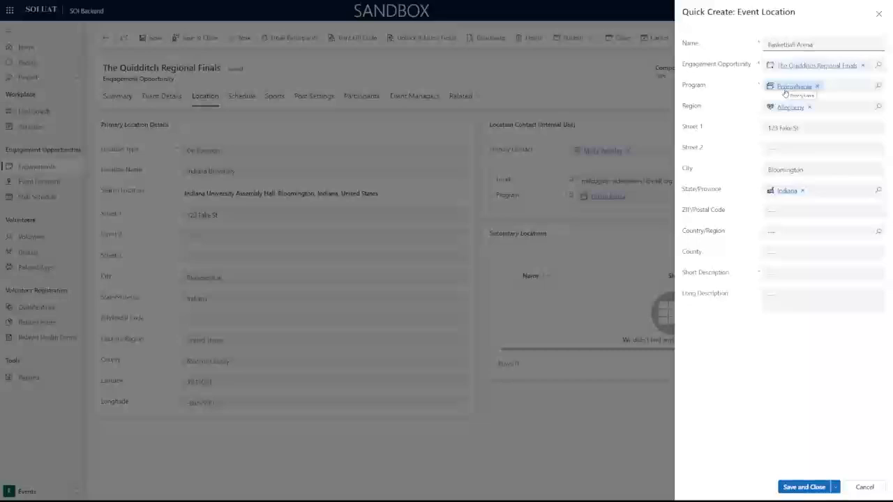
pyautogui.click(792, 271)
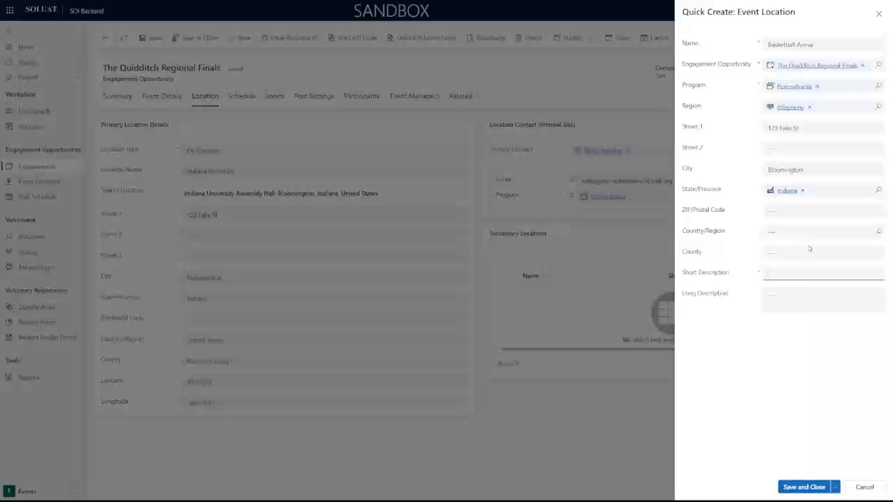
pyautogui.write('Short description')
pyautogui.click(798, 357)
pyautogui.click(836, 488)
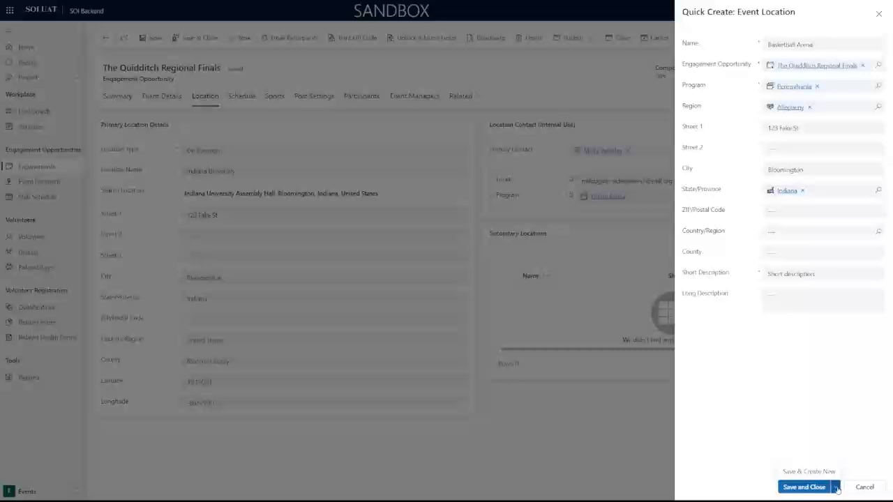
# Save Basketball Arena, then add Baseball Field with a 'baseball field' description and save it.
pyautogui.click(808, 472)
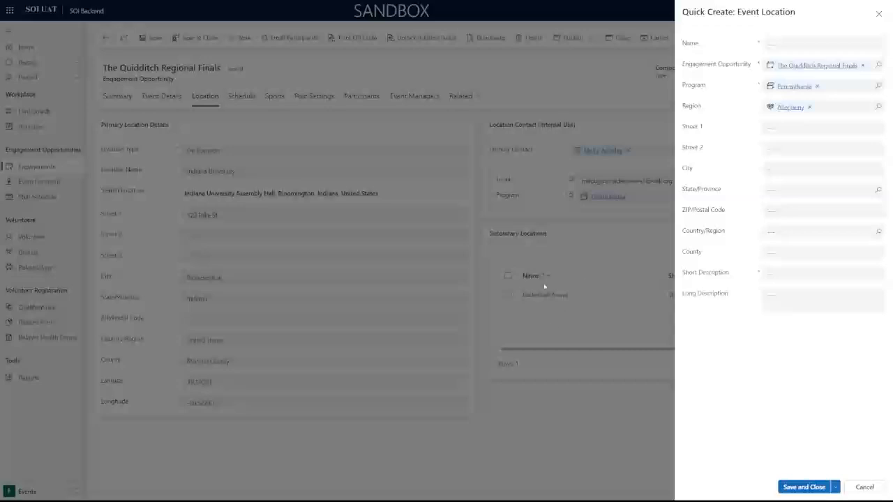
pyautogui.click(786, 46)
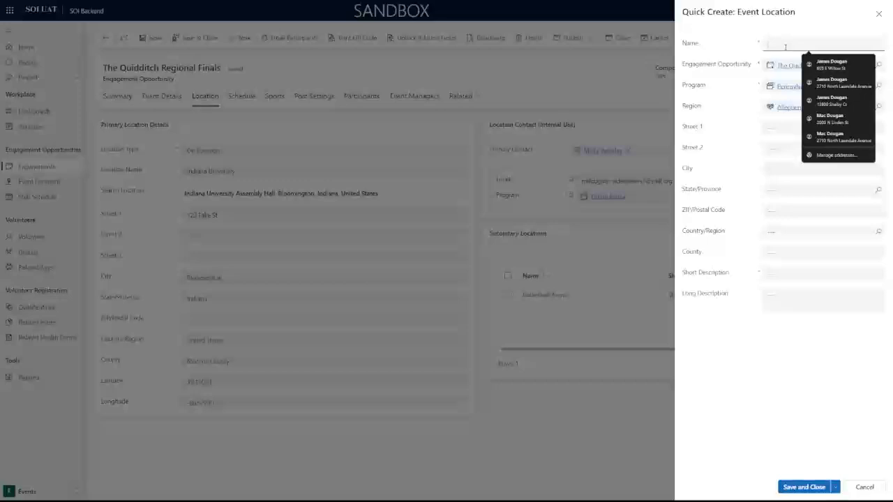
pyautogui.write('Baseball Fiel')
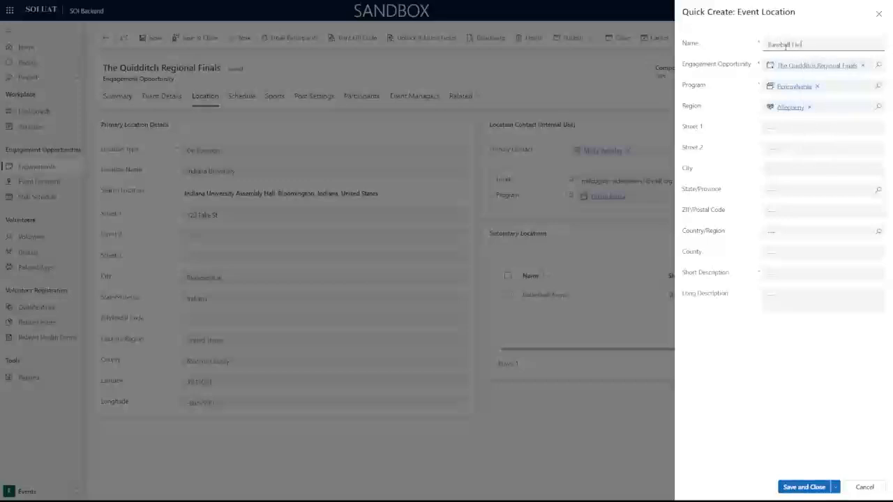
pyautogui.write('d')
pyautogui.press('Tab')
pyautogui.click(801, 275)
pyautogui.write('Basiball field')
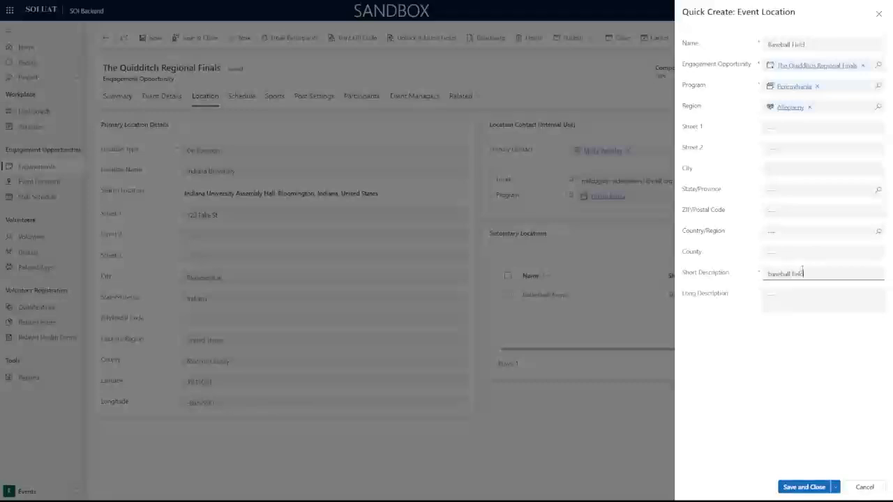
pyautogui.click(806, 487)
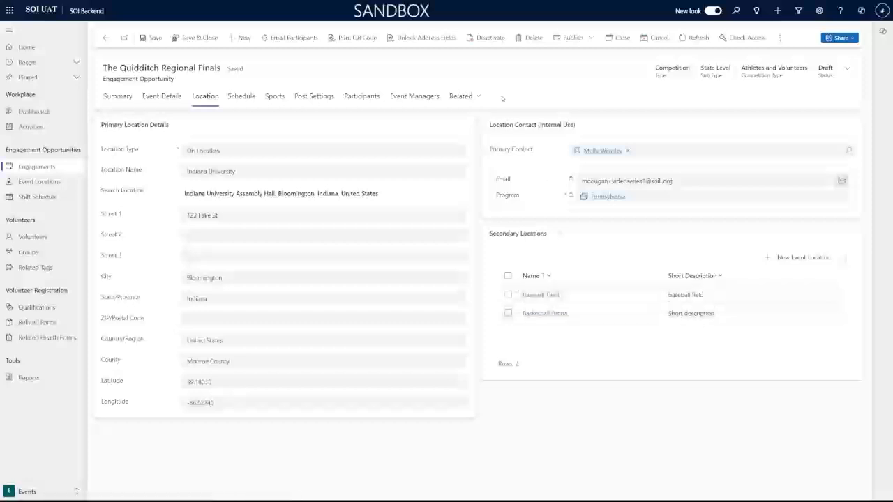
# Switch to the Schedule tab of the Quidditch Regional Finals engagement.
pyautogui.click(239, 97)
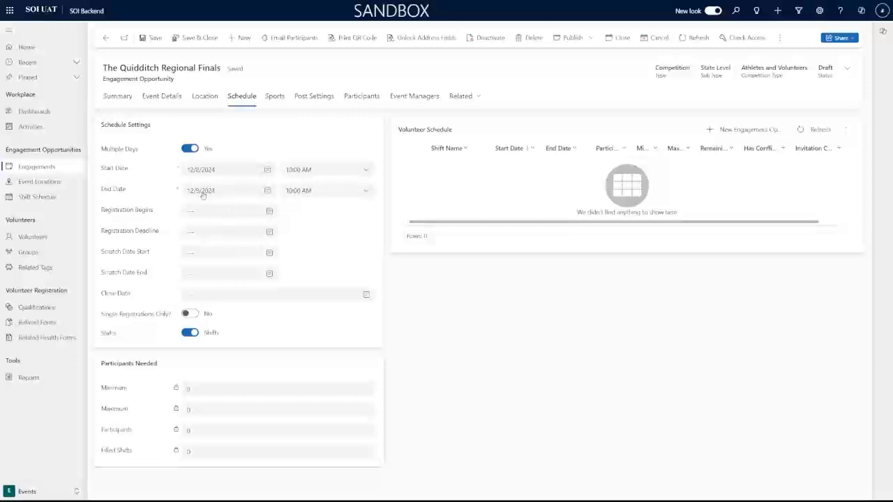
# Set registration to run from 10/23/2024 10:00 AM to 11/30/2024 6:30 AM.
pyautogui.click(270, 212)
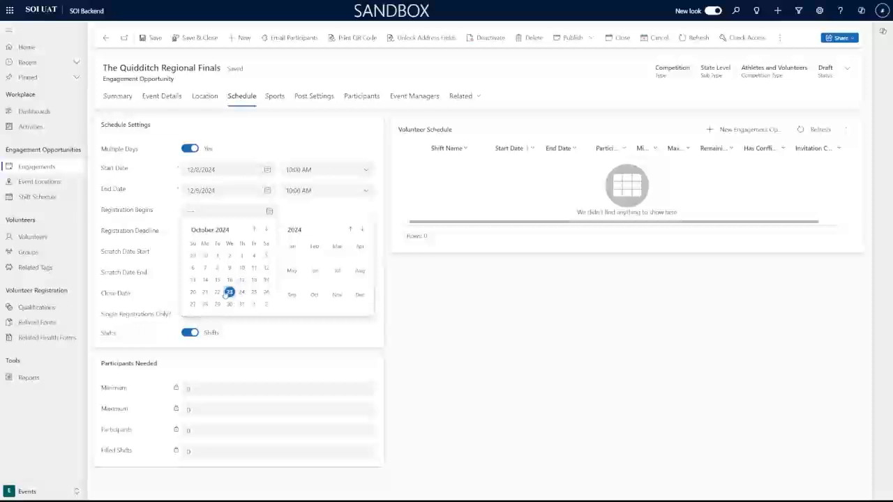
pyautogui.click(230, 293)
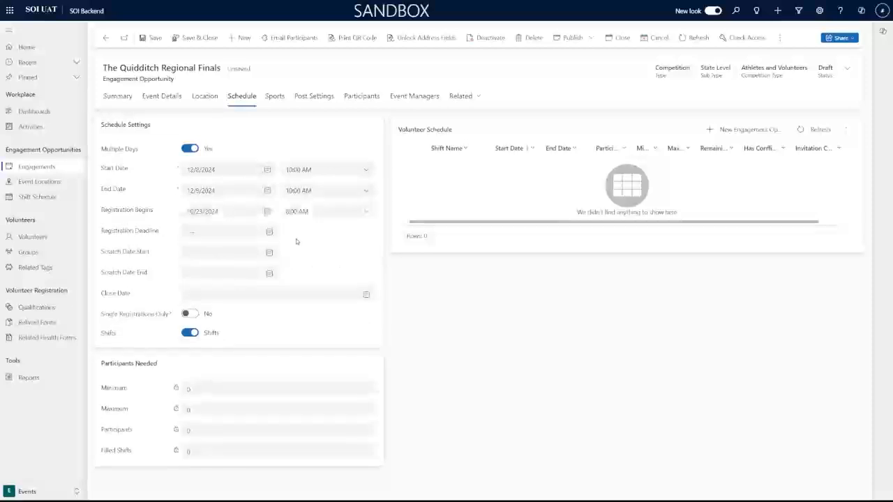
pyautogui.click(307, 212)
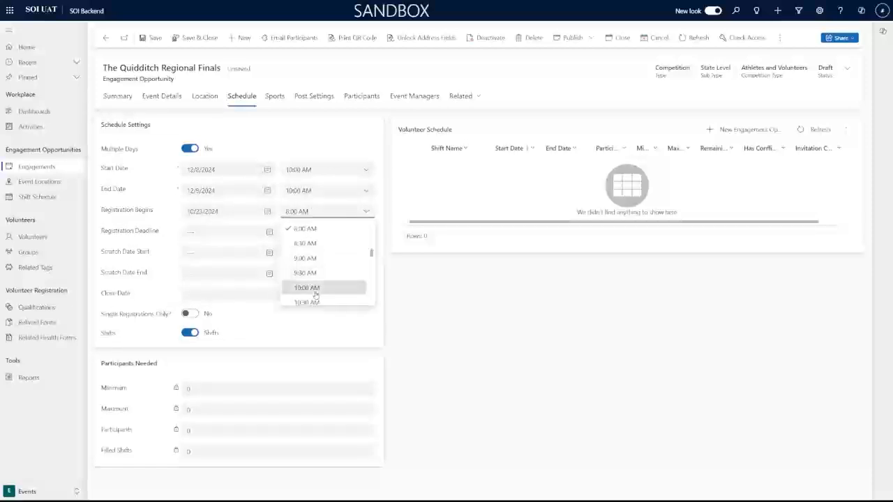
pyautogui.click(311, 287)
pyautogui.click(235, 233)
pyautogui.click(266, 251)
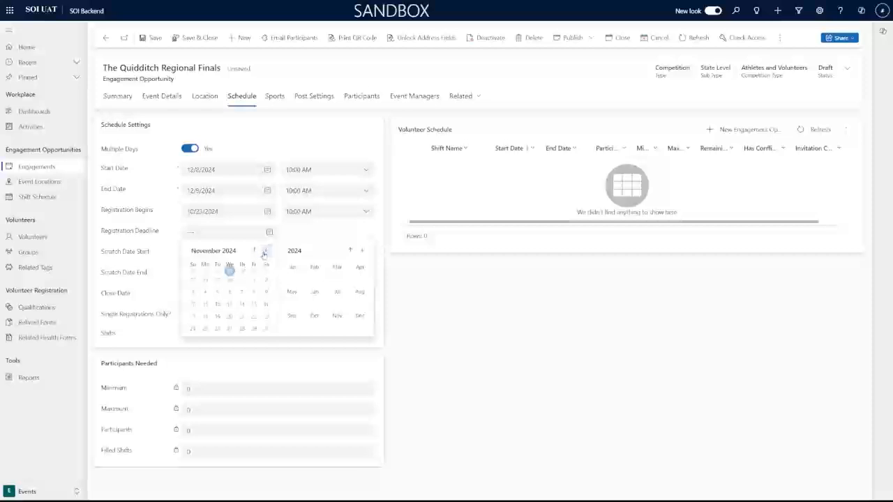
pyautogui.click(265, 251)
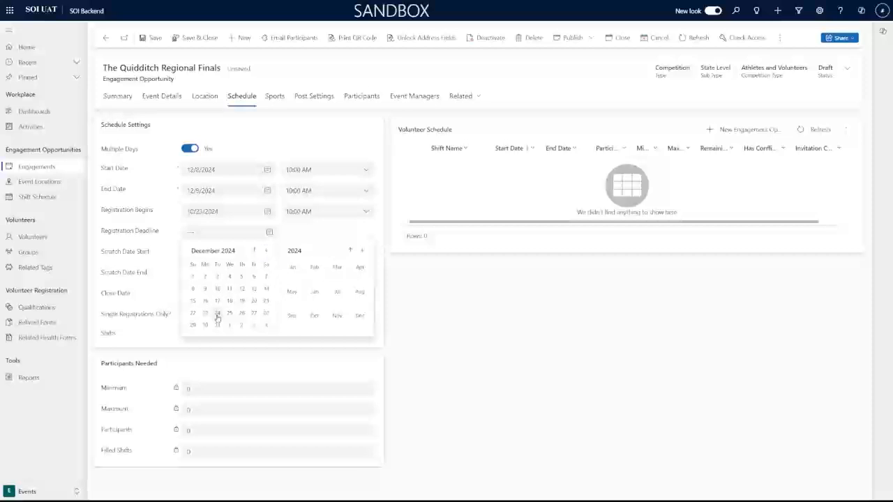
pyautogui.click(254, 251)
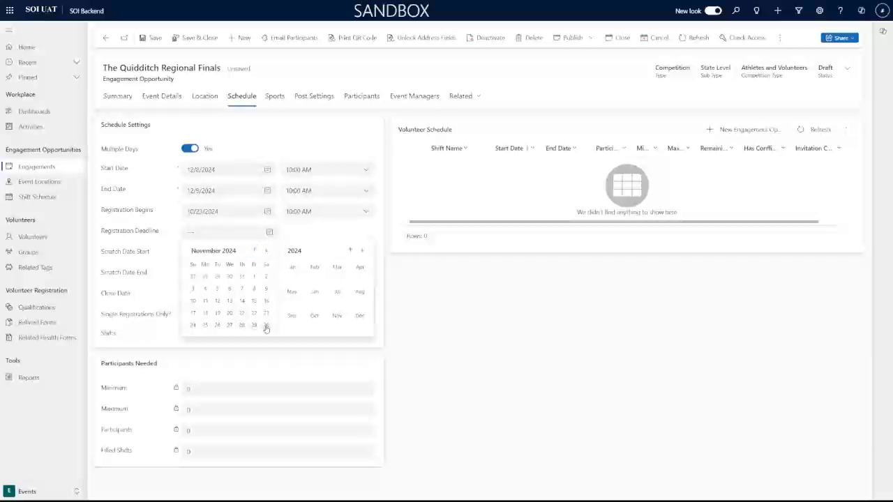
pyautogui.click(266, 325)
pyautogui.click(338, 233)
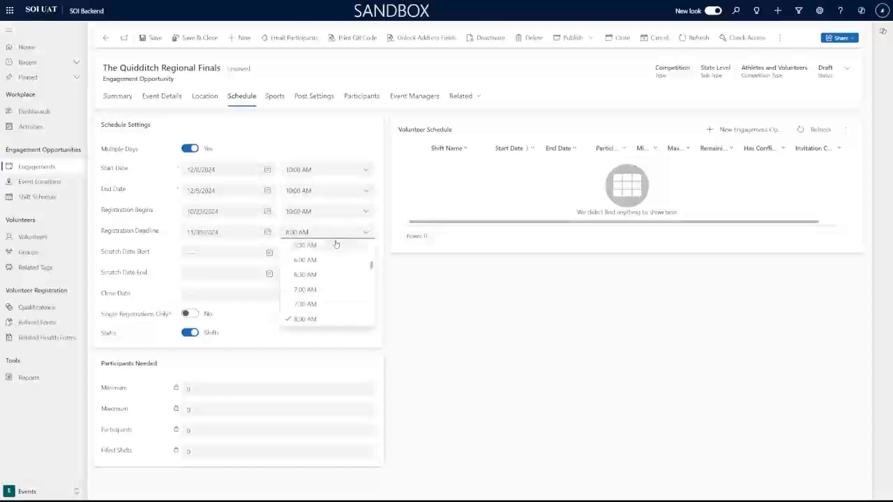
pyautogui.click(311, 260)
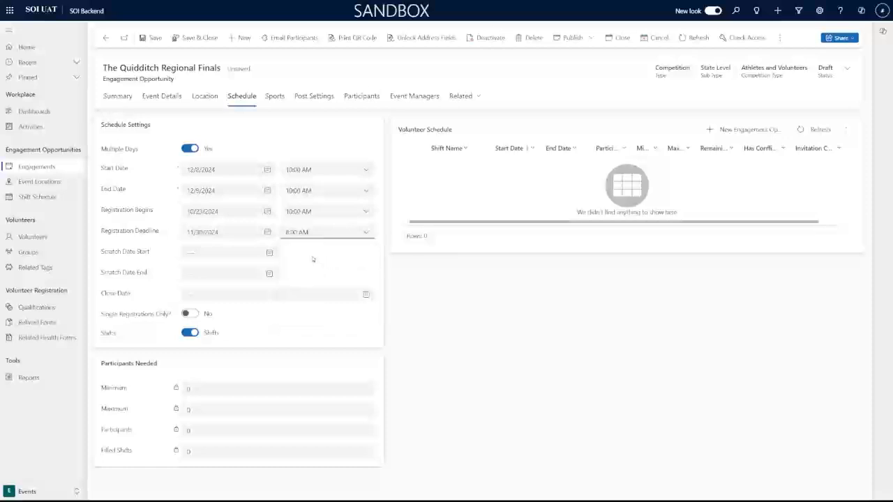
# Set the scratch dates to 12/1/2024 5:30 AM through 12/2/2024 8:30 AM.
pyautogui.click(269, 254)
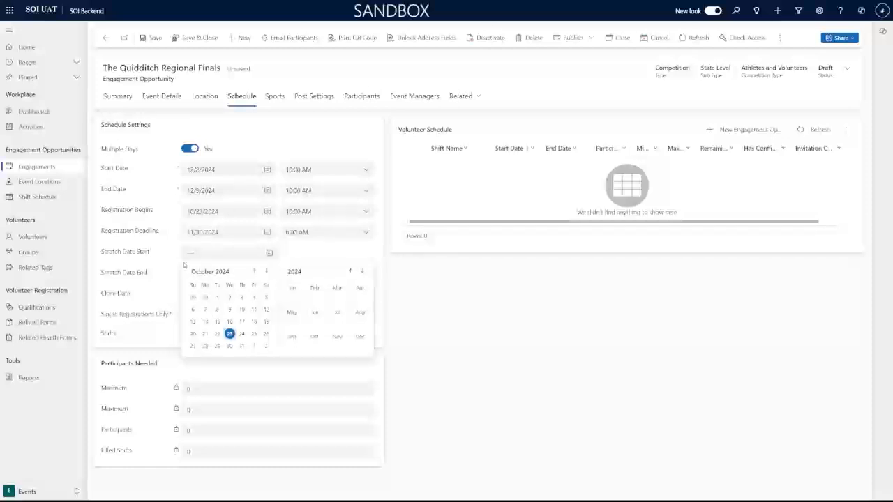
pyautogui.click(265, 272)
pyautogui.click(265, 272)
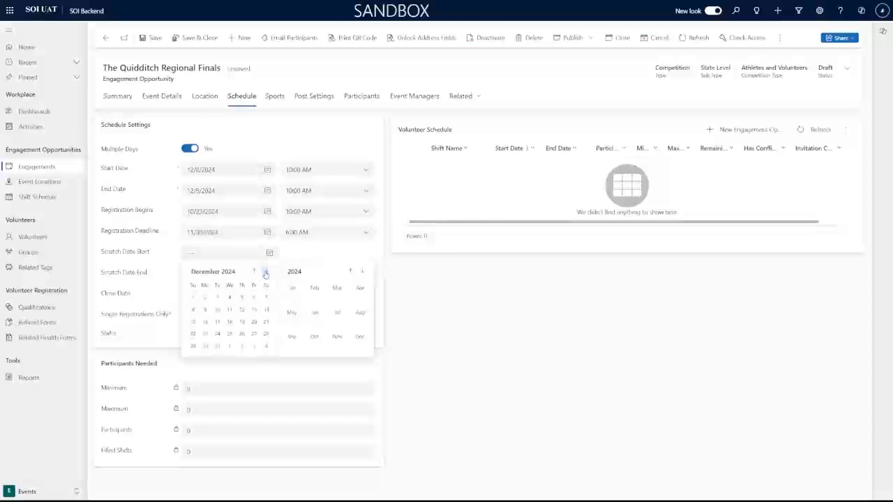
pyautogui.click(196, 301)
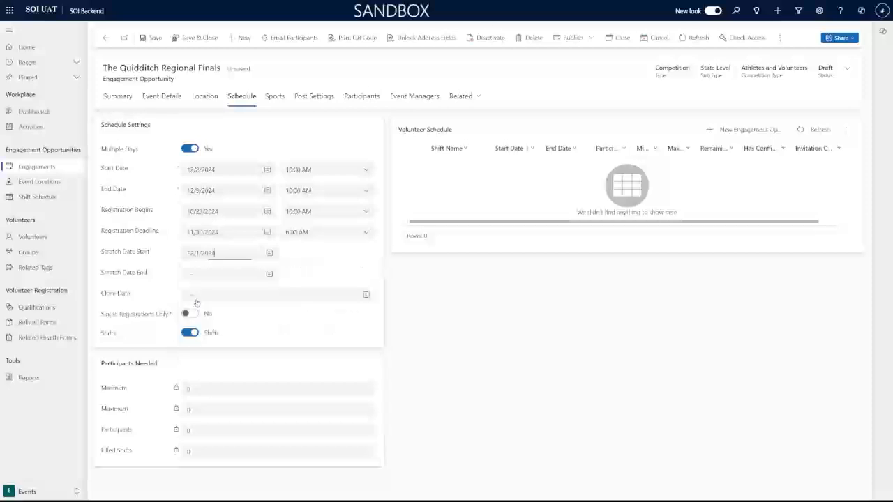
pyautogui.click(322, 254)
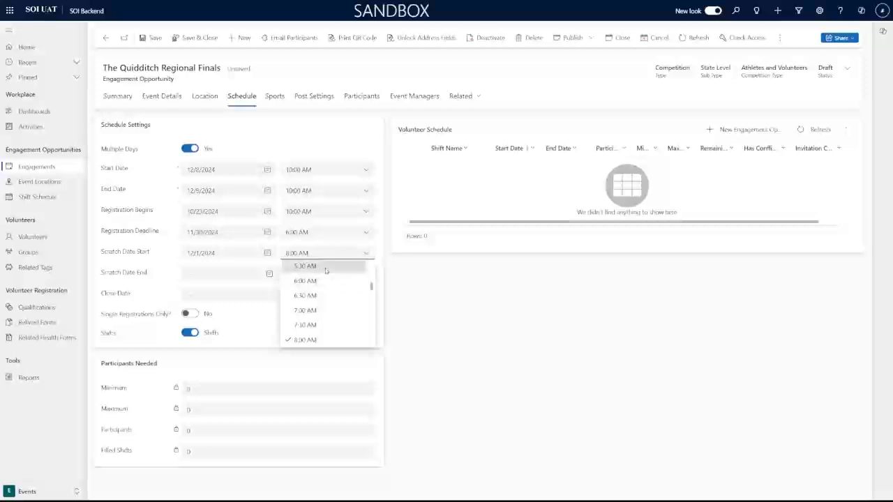
pyautogui.click(326, 268)
pyautogui.click(211, 276)
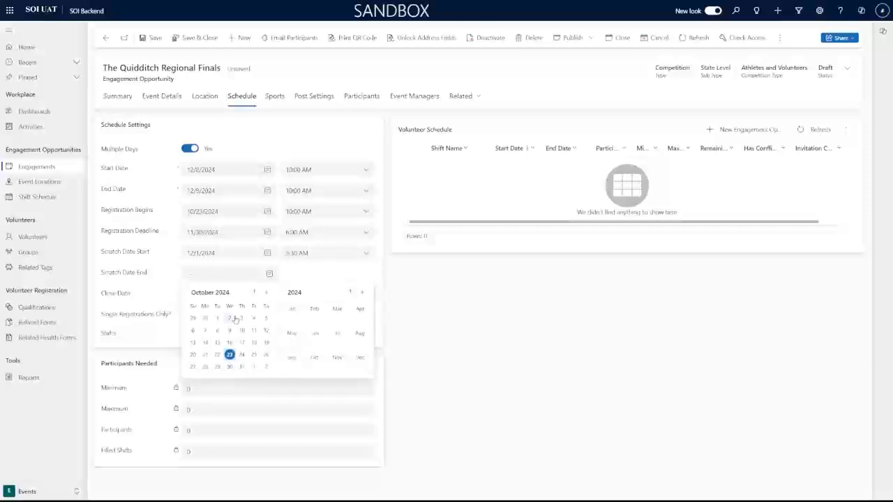
pyautogui.click(265, 292)
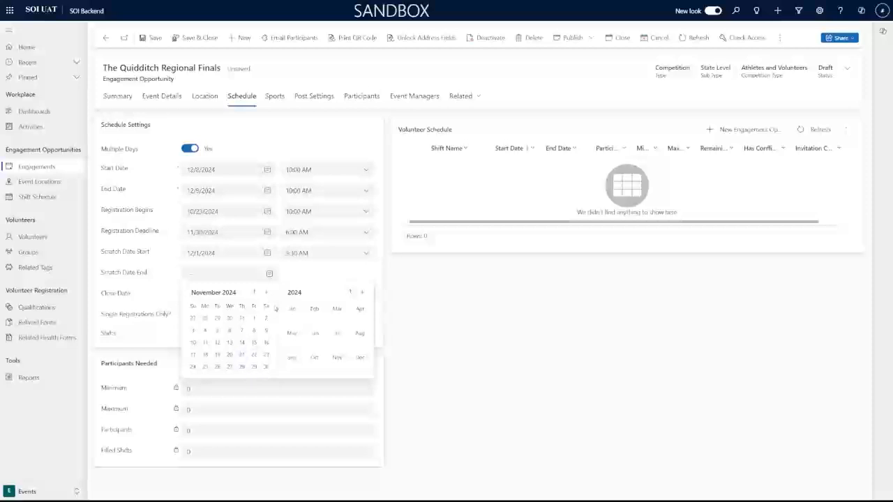
pyautogui.click(266, 292)
pyautogui.click(205, 318)
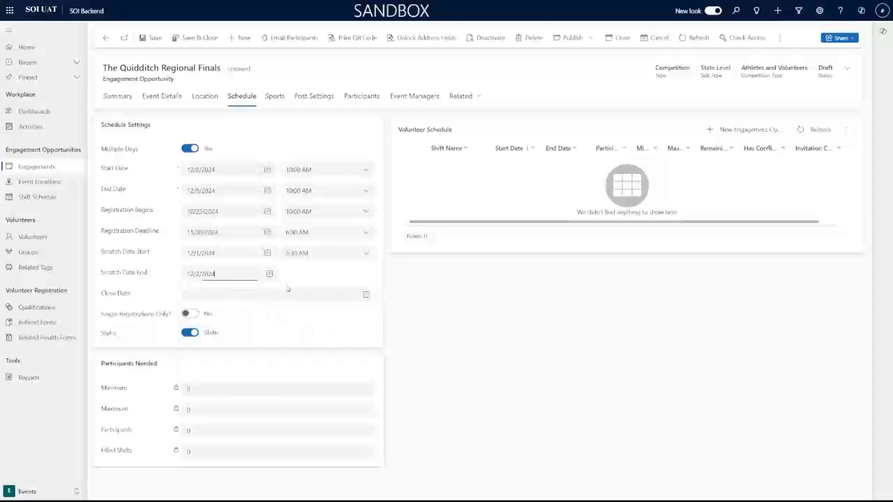
pyautogui.click(307, 273)
pyautogui.scroll(-2, 325, 325)
pyautogui.click(317, 346)
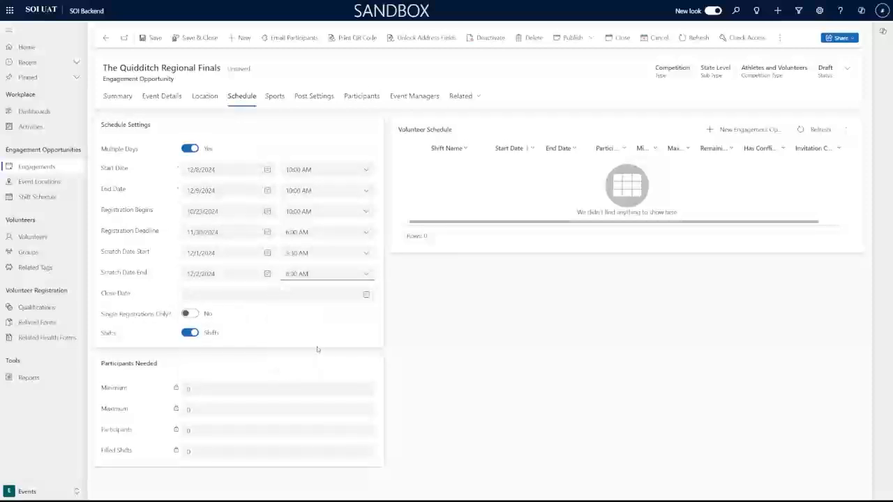
pyautogui.click(242, 296)
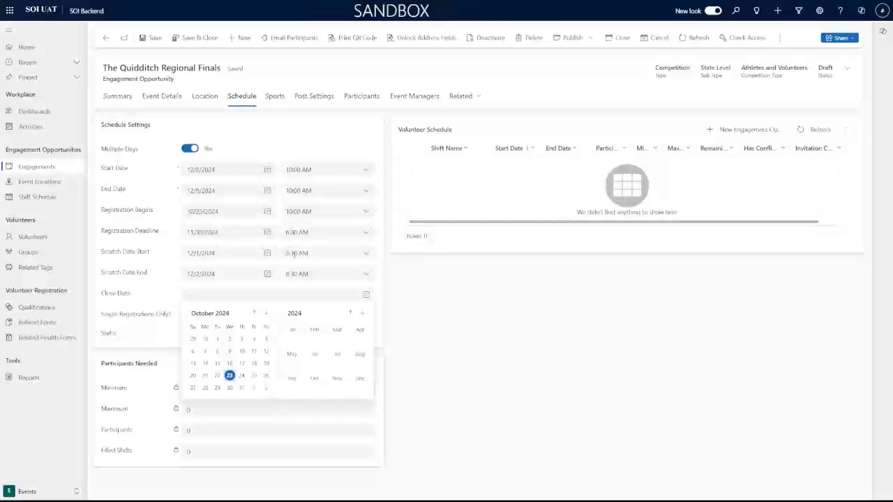
# Pick December 10, 2024 as the engagement's Close Date.
pyautogui.click(265, 317)
pyautogui.click(265, 315)
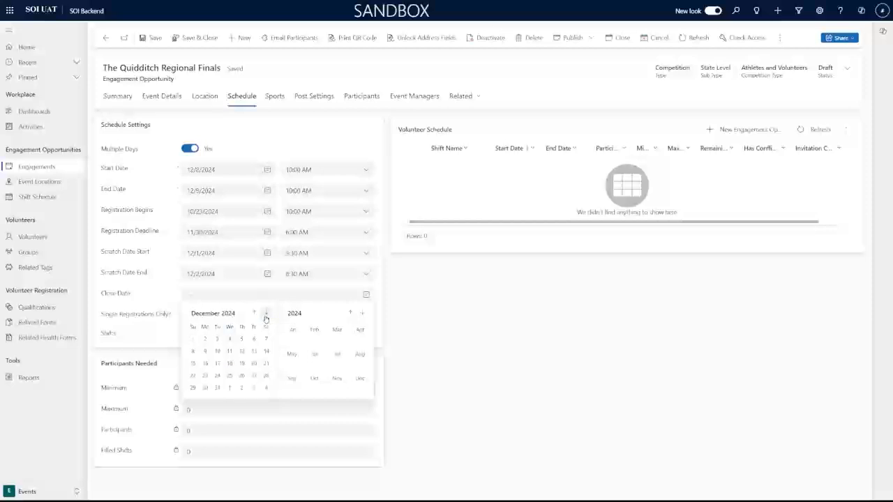
pyautogui.click(205, 352)
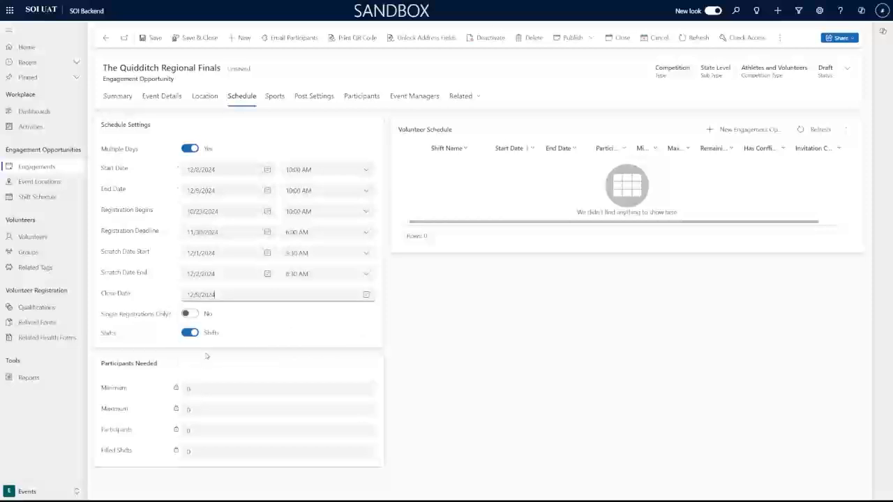
pyautogui.click(367, 294)
pyautogui.click(217, 351)
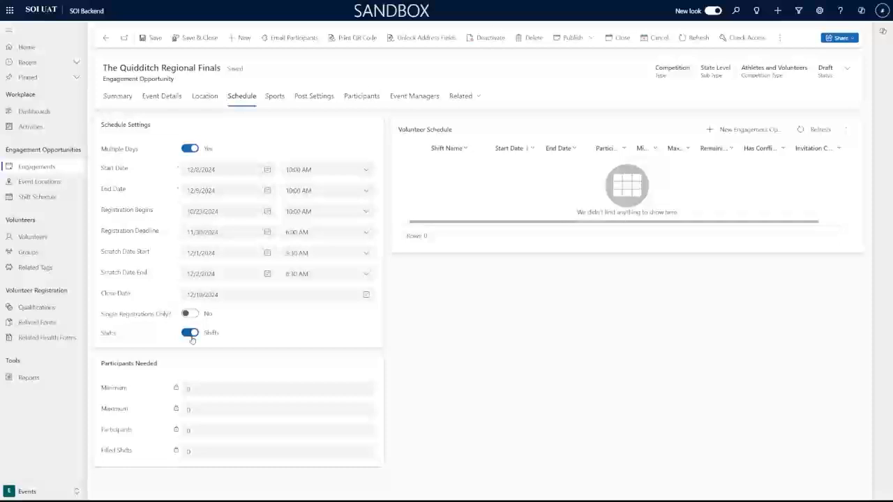
pyautogui.click(192, 338)
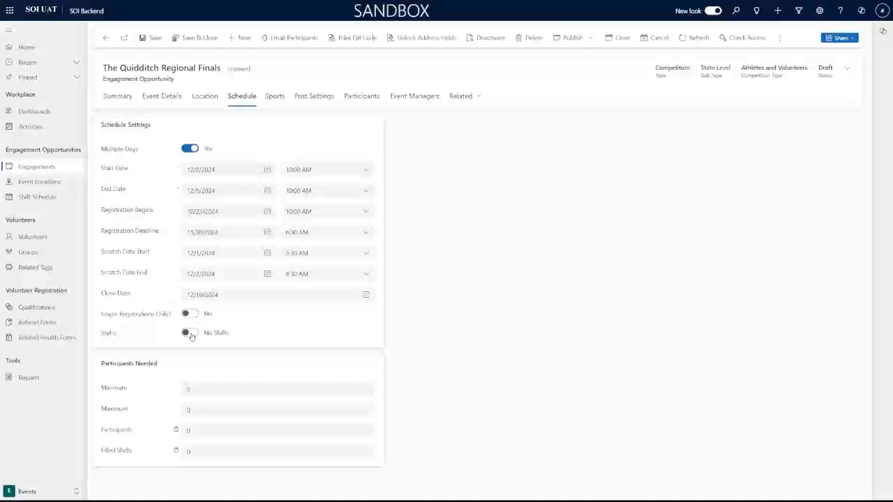
pyautogui.click(190, 333)
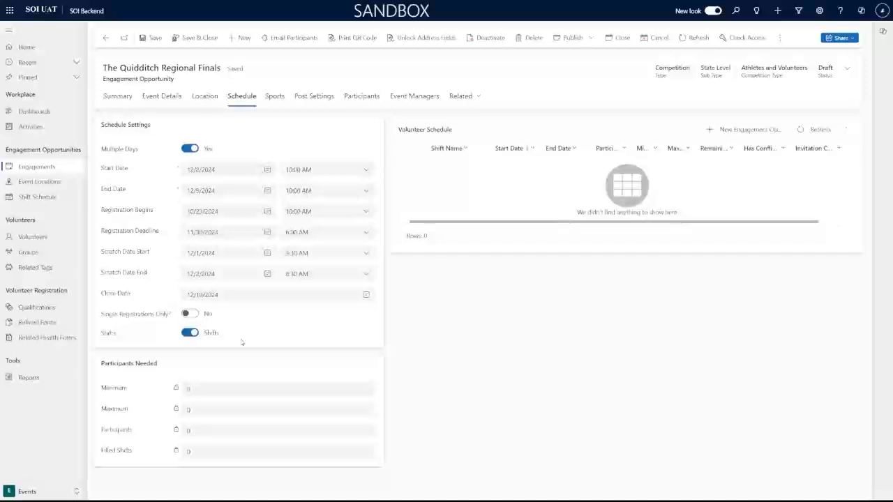
pyautogui.click(188, 315)
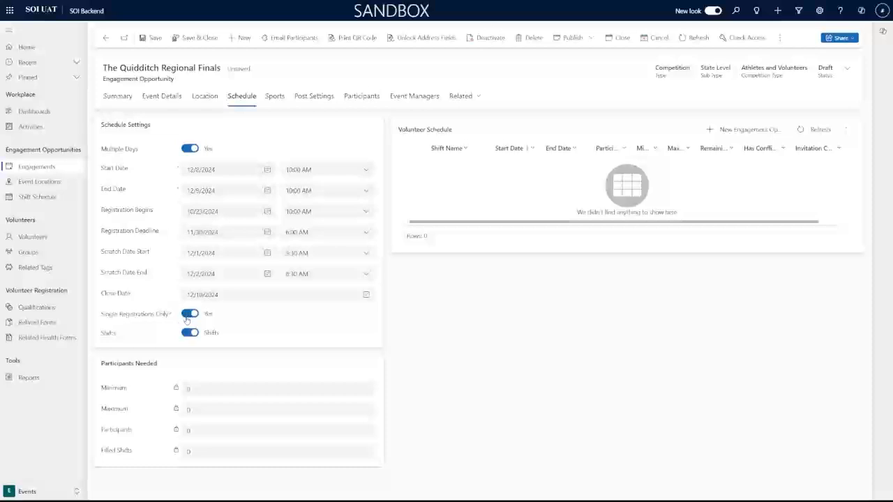
pyautogui.click(190, 315)
pyautogui.click(151, 37)
pyautogui.doubleClick(438, 129)
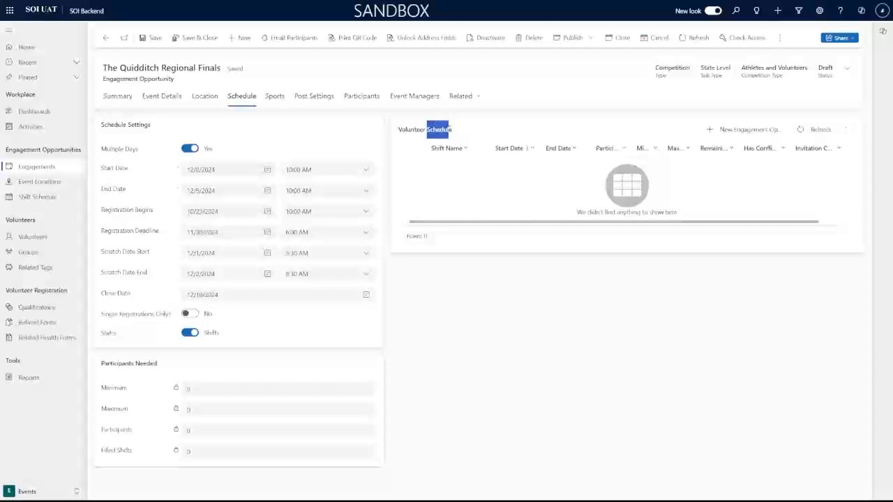
pyautogui.click(519, 131)
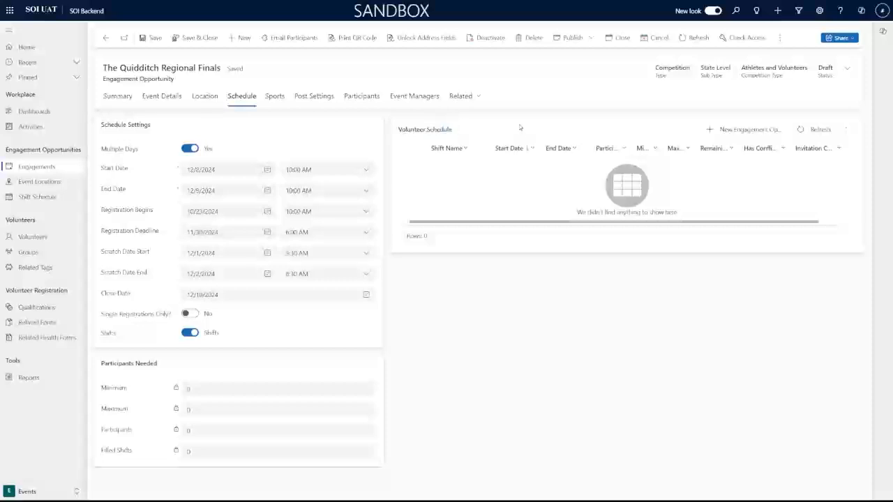
# Start a new Engagement Opportunity Schedule and set Primary Schedule to Yes.
pyautogui.click(712, 131)
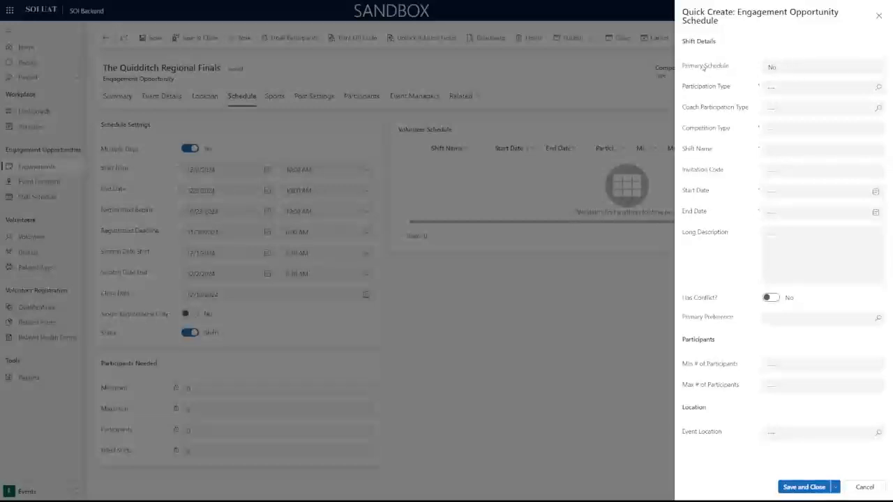
pyautogui.click(793, 68)
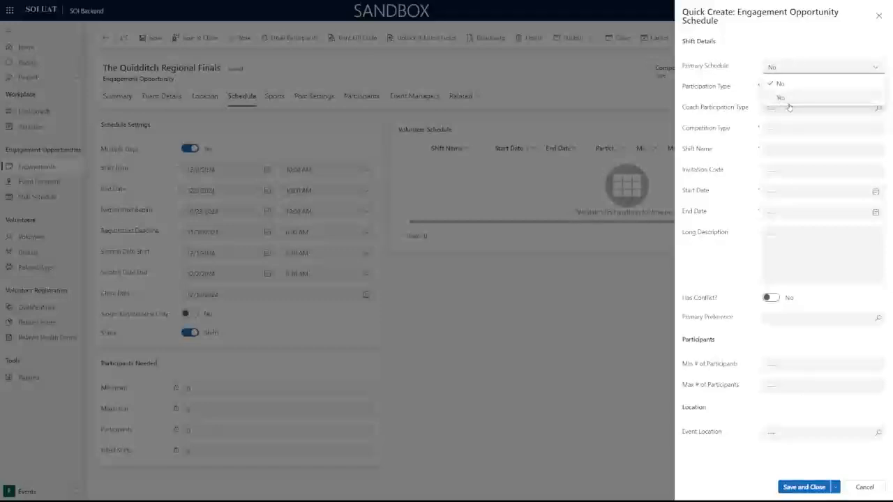
pyautogui.click(781, 98)
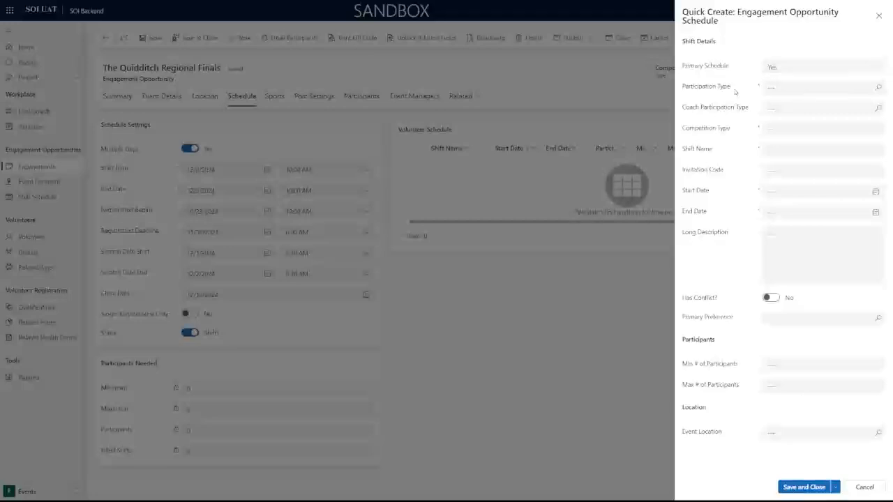
pyautogui.click(879, 91)
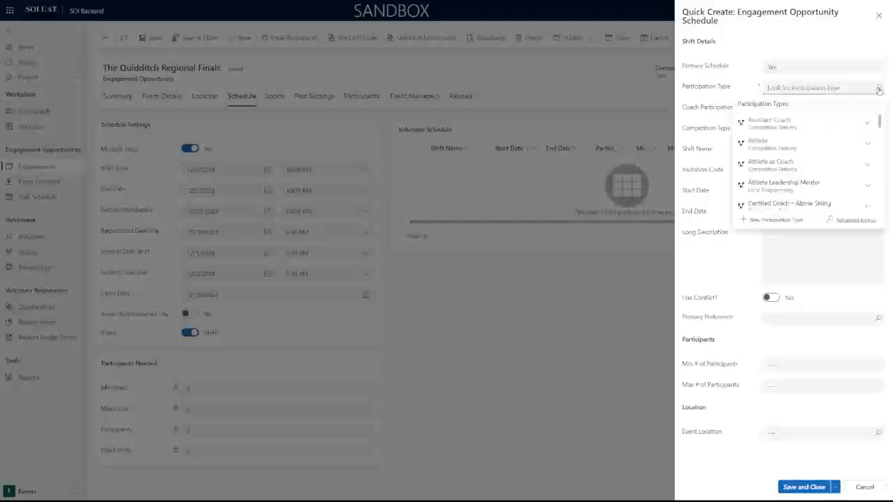
pyautogui.write('Event Vol')
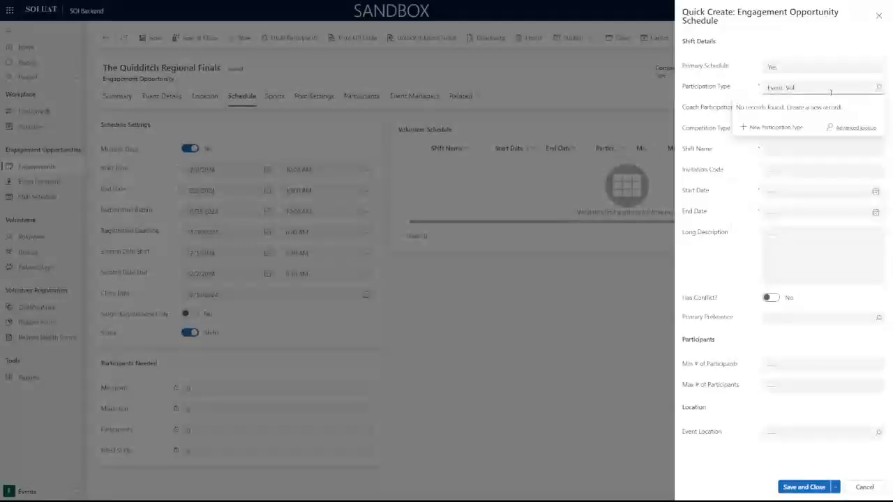
pyautogui.press('BackSpace')
pyautogui.press('BackSpace')
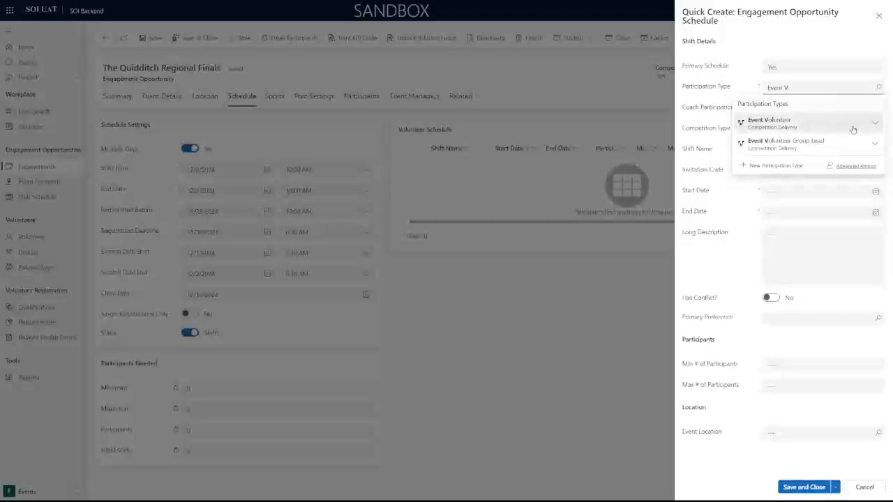
pyautogui.click(875, 124)
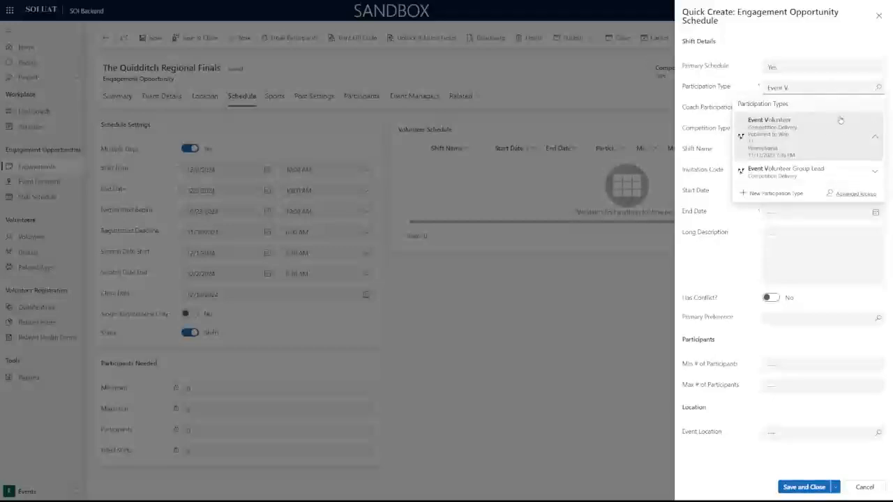
pyautogui.press('BackSpace')
pyautogui.press('BackSpace')
pyautogui.press('BackSpace')
pyautogui.press('BackSpace')
pyautogui.press('BackSpace')
pyautogui.press('BackSpace')
pyautogui.press('BackSpace')
pyautogui.write('Coach')
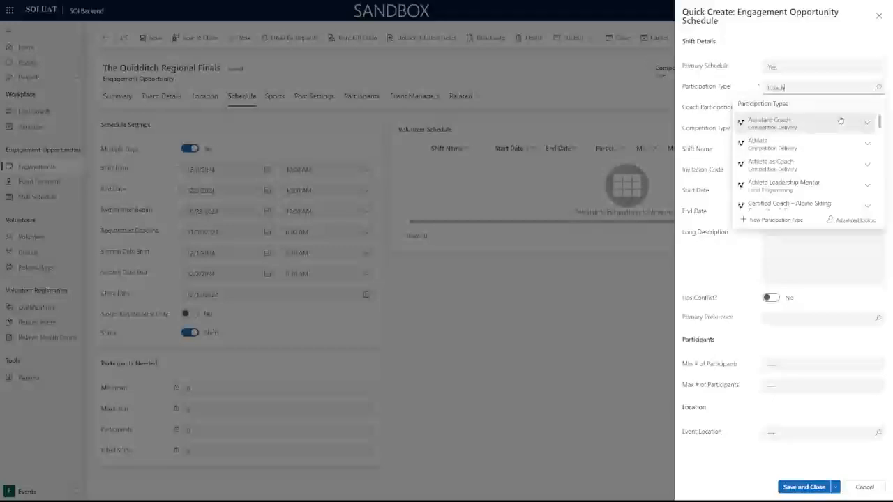
pyautogui.press('BackSpace')
pyautogui.press('BackSpace')
pyautogui.press('BackSpace')
pyautogui.press('BackSpace')
pyautogui.press('BackSpace')
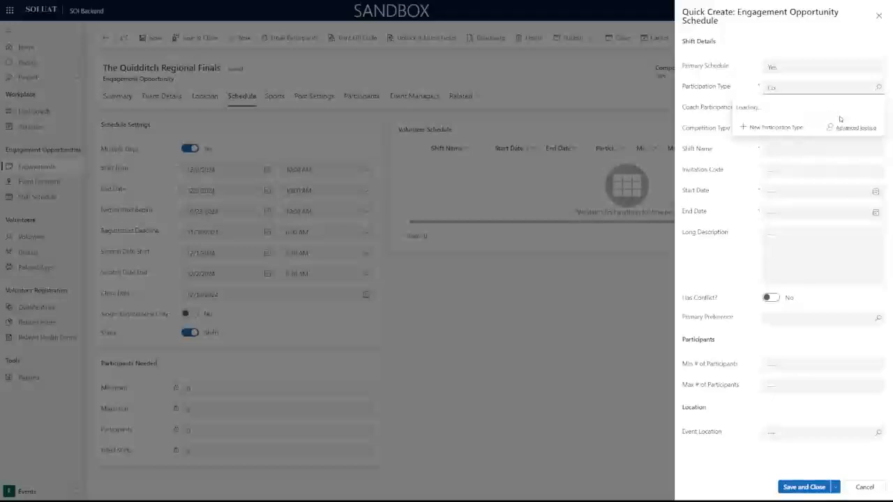
pyautogui.write('rCoach')
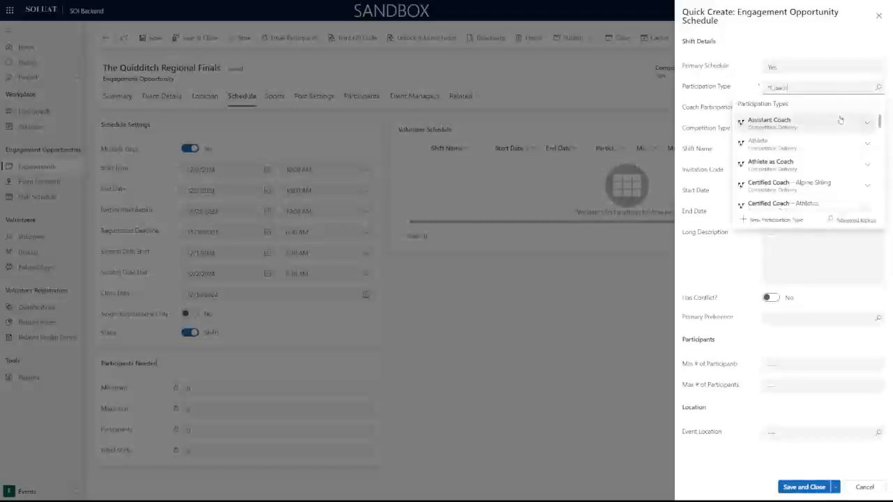
pyautogui.click(865, 124)
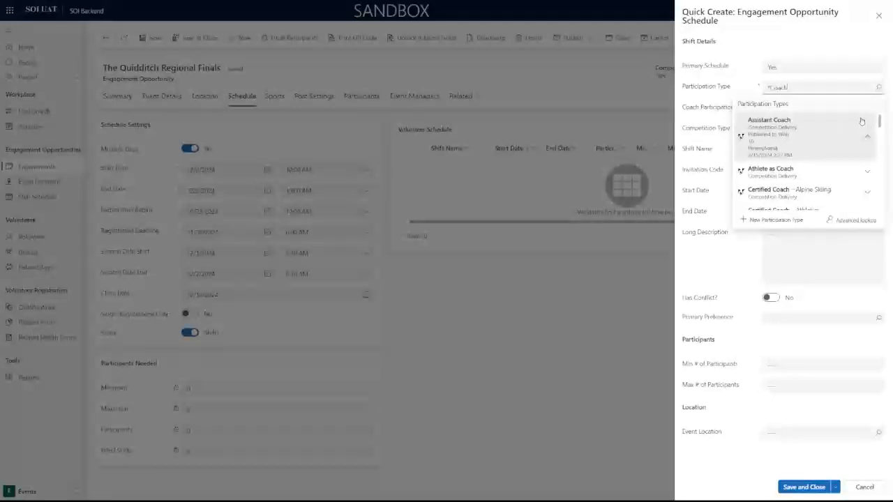
pyautogui.click(862, 122)
pyautogui.press('BackSpace')
pyautogui.press('BackSpace')
pyautogui.press('BackSpace')
pyautogui.press('BackSpace')
pyautogui.press('BackSpace')
pyautogui.press('BackSpace')
pyautogui.write('Event')
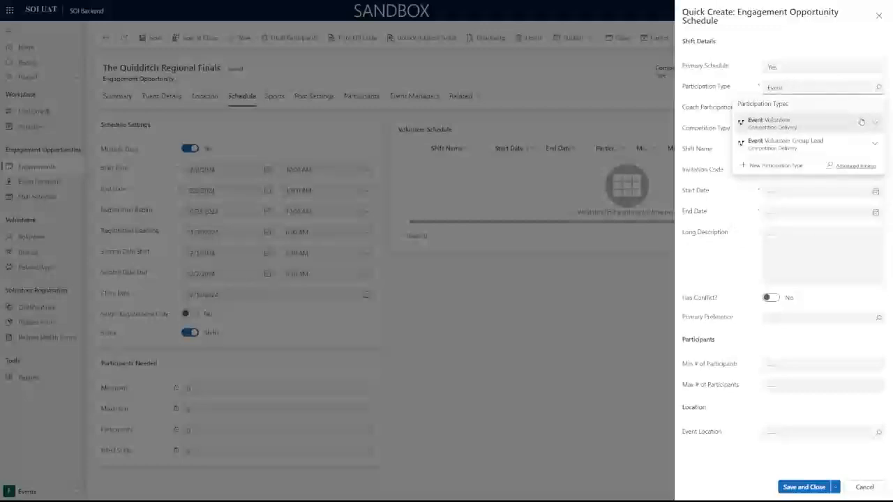
pyautogui.click(877, 126)
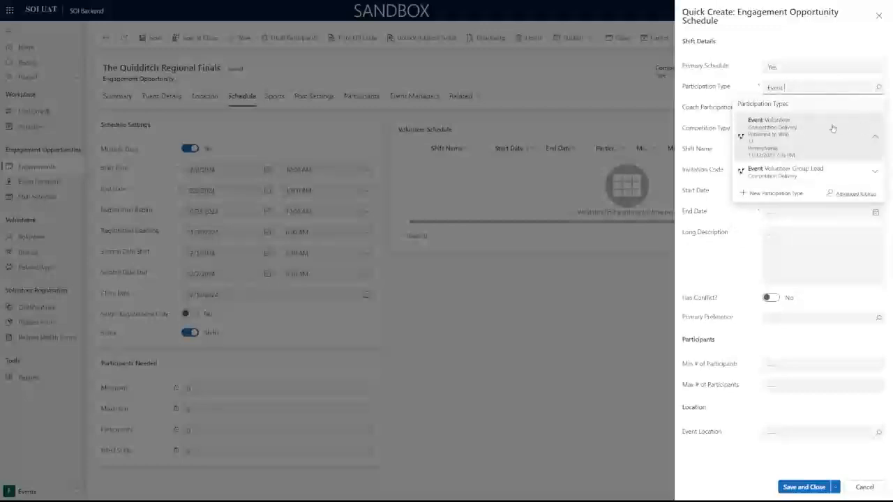
pyautogui.click(833, 129)
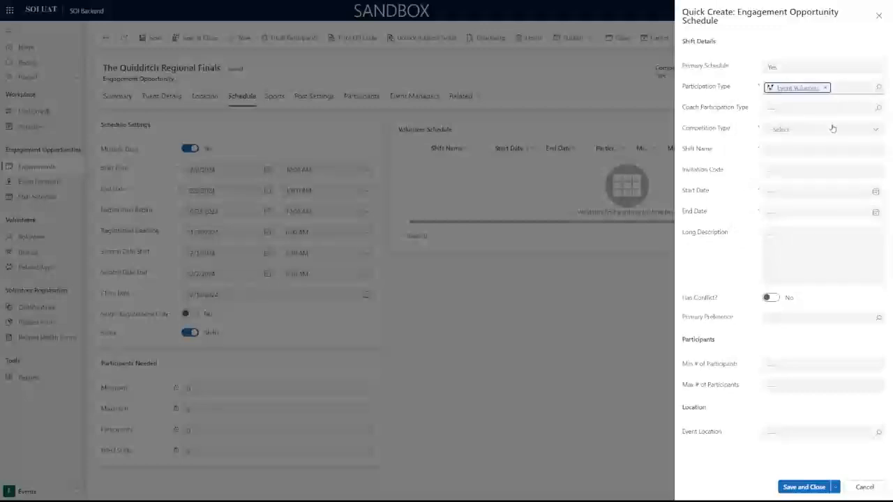
pyautogui.click(878, 88)
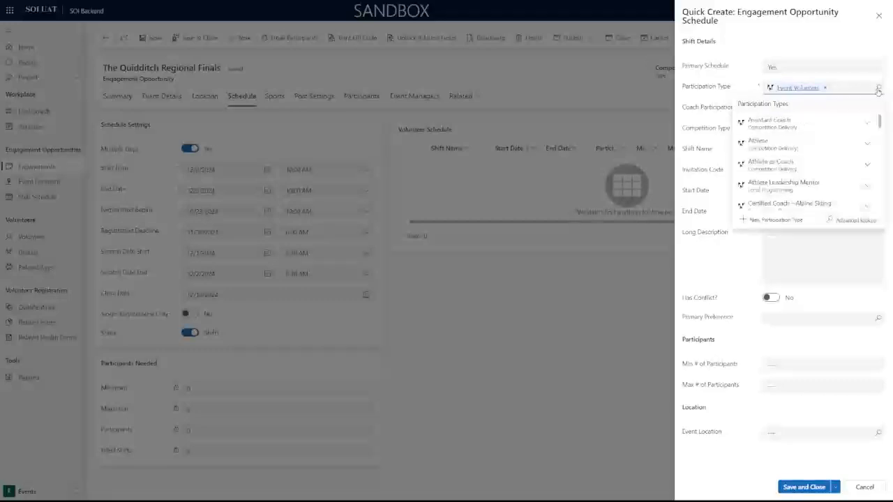
pyautogui.click(849, 220)
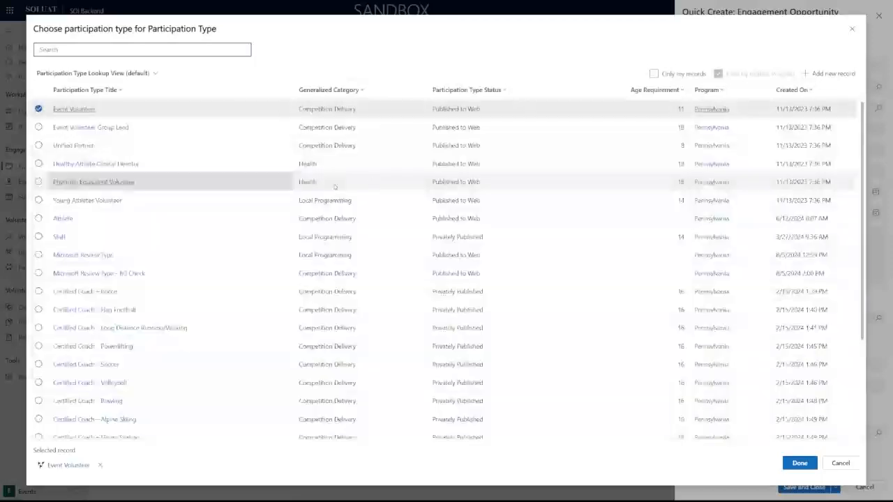
pyautogui.scroll(-4, 362, 279)
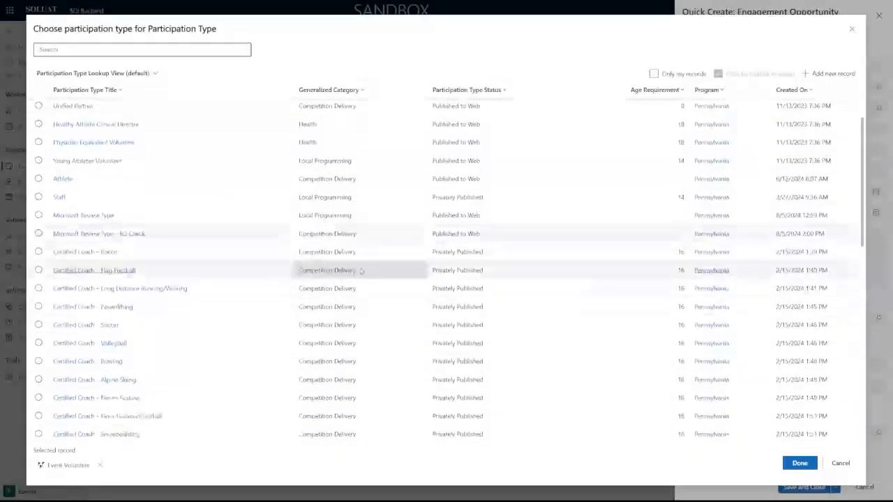
pyautogui.scroll(-2, 362, 275)
pyautogui.scroll(6, 361, 280)
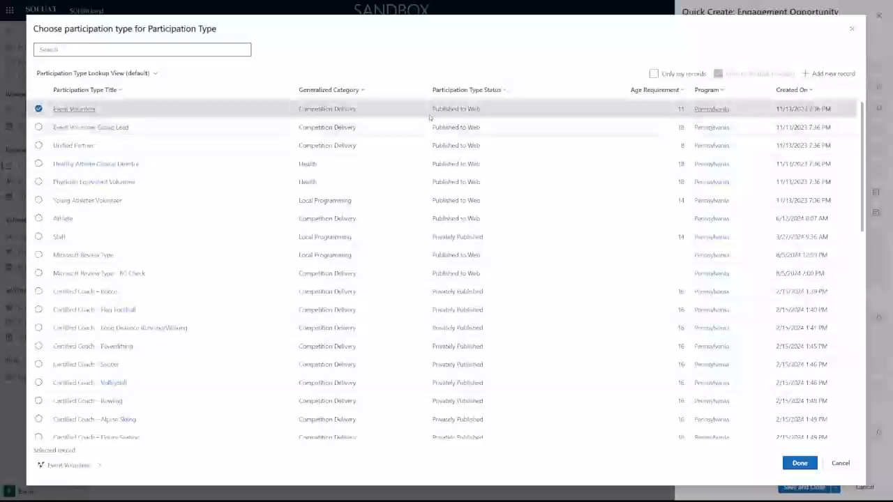
pyautogui.scroll(-6, 28, 227)
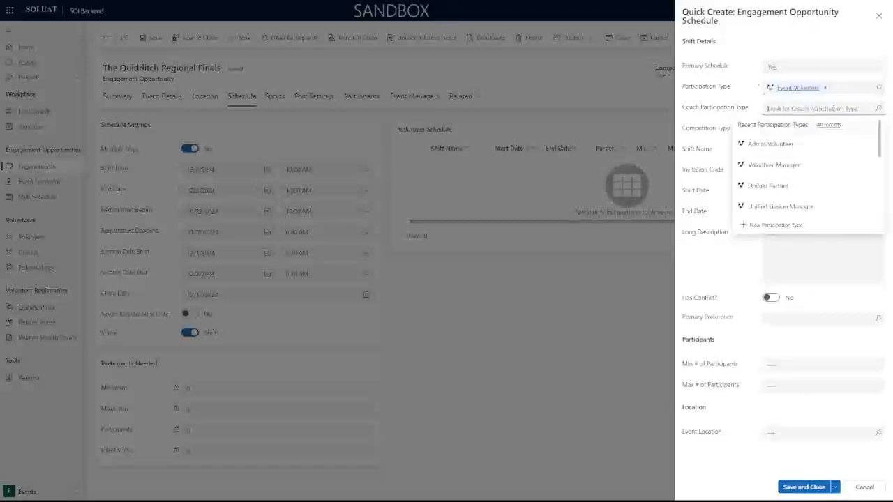
# Try Assistant Coach as the coach participation type, then remove it to leave it empty.
pyautogui.click(833, 108)
pyautogui.scroll(-1, 812, 160)
pyautogui.scroll(1, 812, 160)
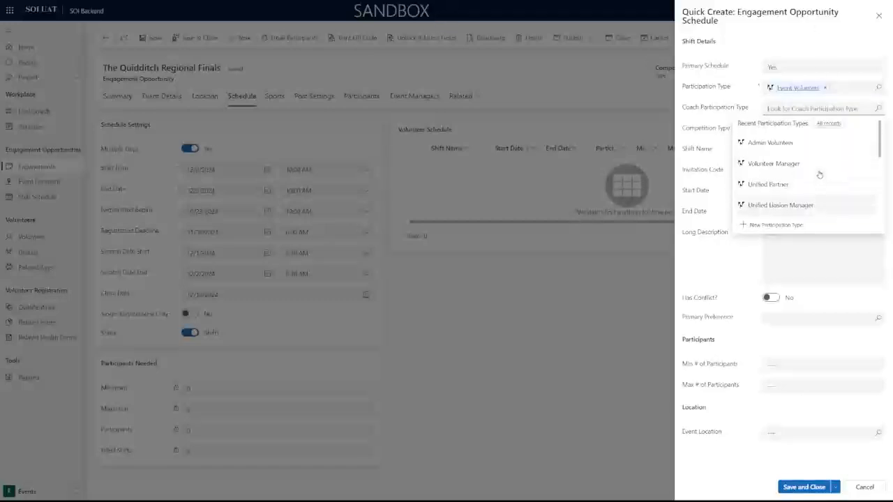
pyautogui.scroll(-3, 820, 174)
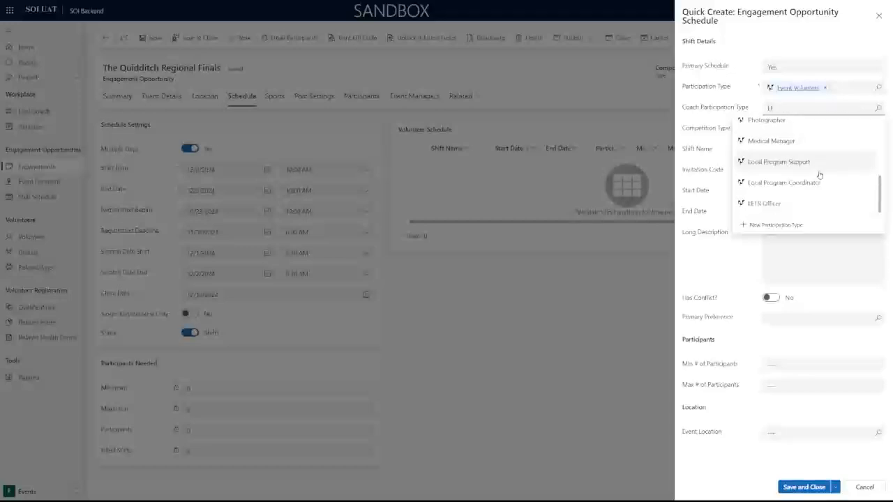
pyautogui.write('Assist')
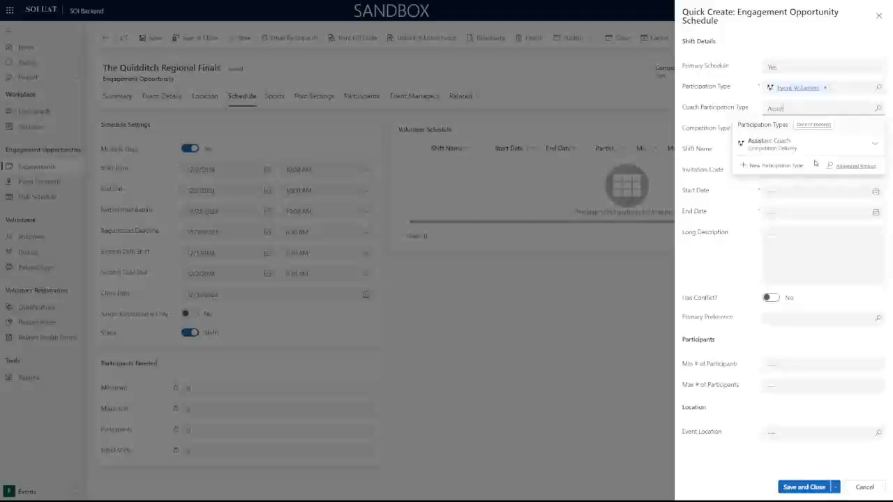
pyautogui.click(854, 147)
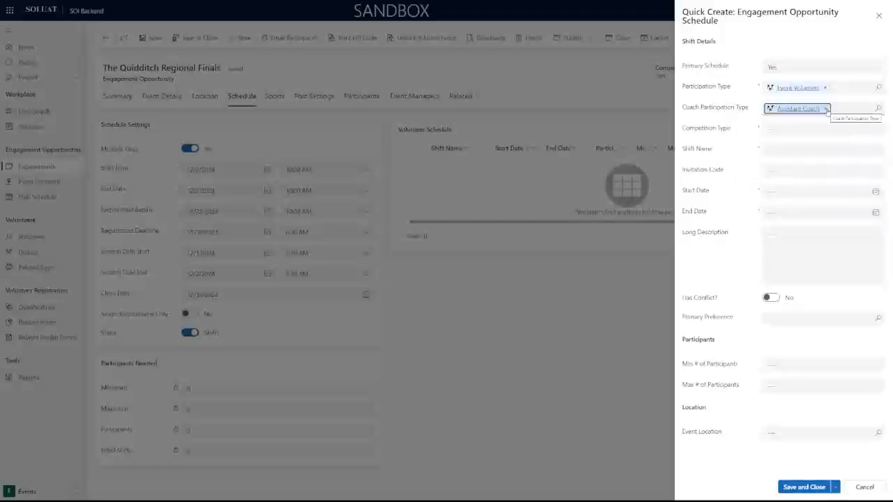
pyautogui.click(826, 109)
pyautogui.click(827, 130)
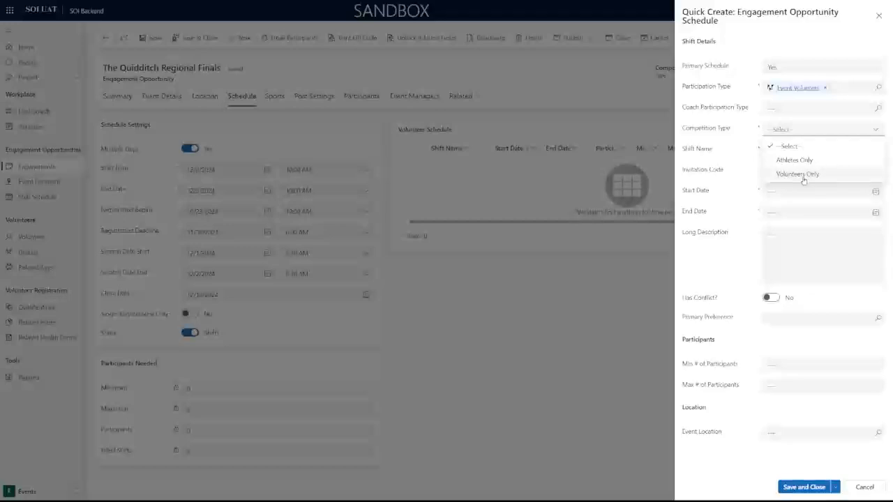
# Set Competition Type to Volunteers Only and name the shift 'Quidditch Referees'.
pyautogui.click(803, 176)
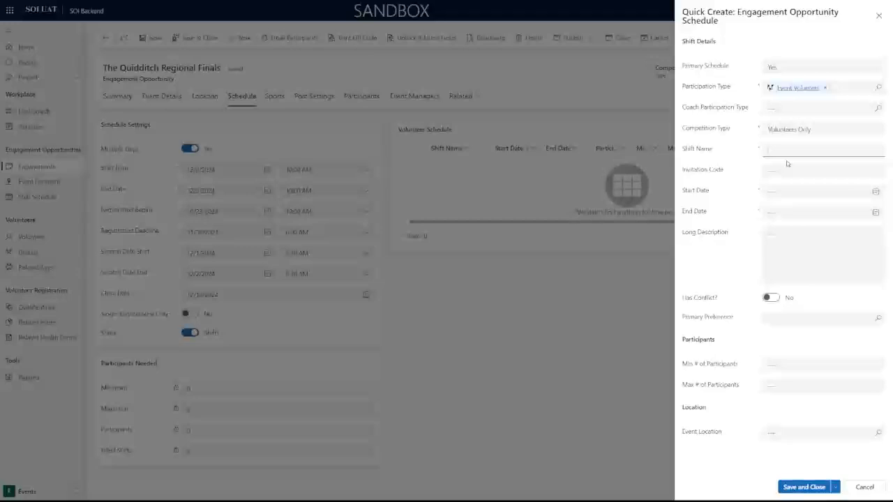
pyautogui.write('Quidditch Referees')
pyautogui.click(786, 169)
# Enter the shift's invitation code.
pyautogui.click(792, 172)
pyautogui.write('1234')
pyautogui.press('BackSpace')
pyautogui.press('BackSpace')
pyautogui.press('BackSpace')
pyautogui.press('BackSpace')
pyautogui.click(728, 183)
pyautogui.click(774, 171)
pyautogui.click(877, 194)
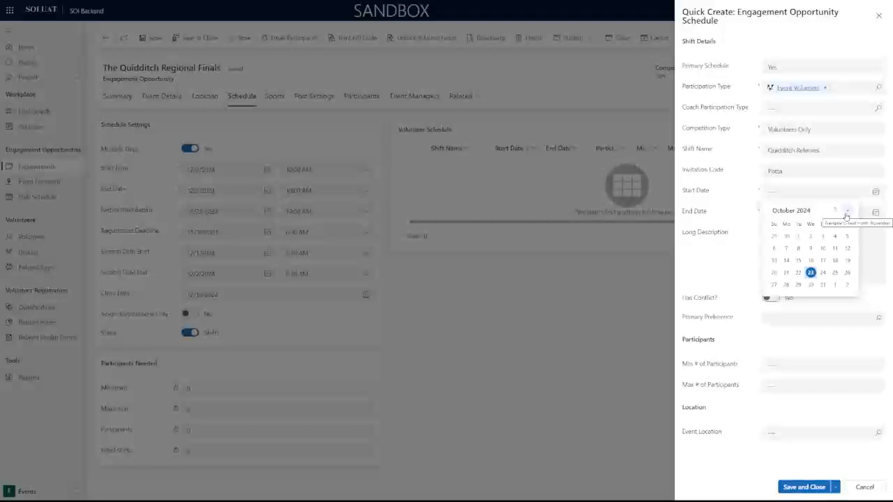
# Set both the shift's Start Date and End Date to 12/8/2024.
pyautogui.click(847, 211)
pyautogui.click(847, 212)
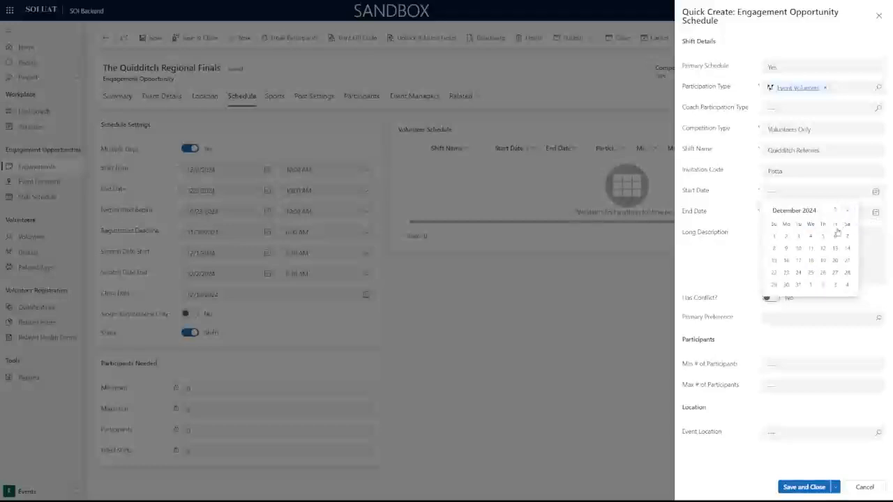
pyautogui.click(798, 249)
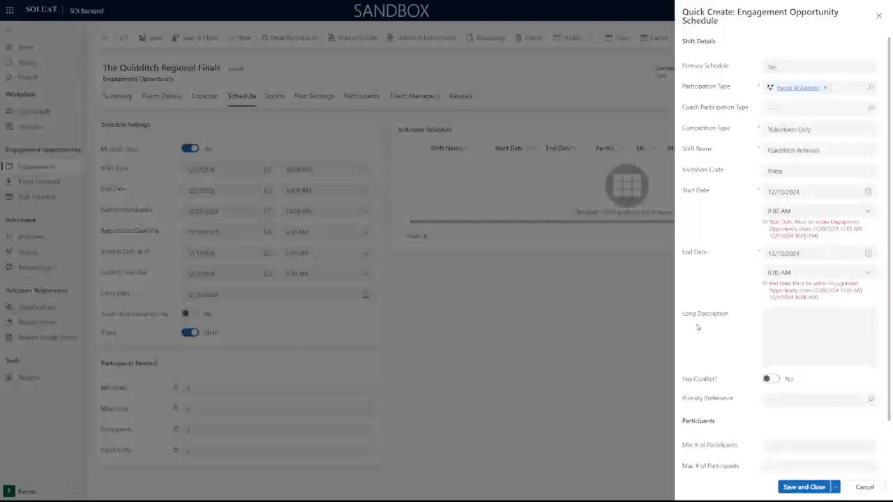
pyautogui.click(868, 192)
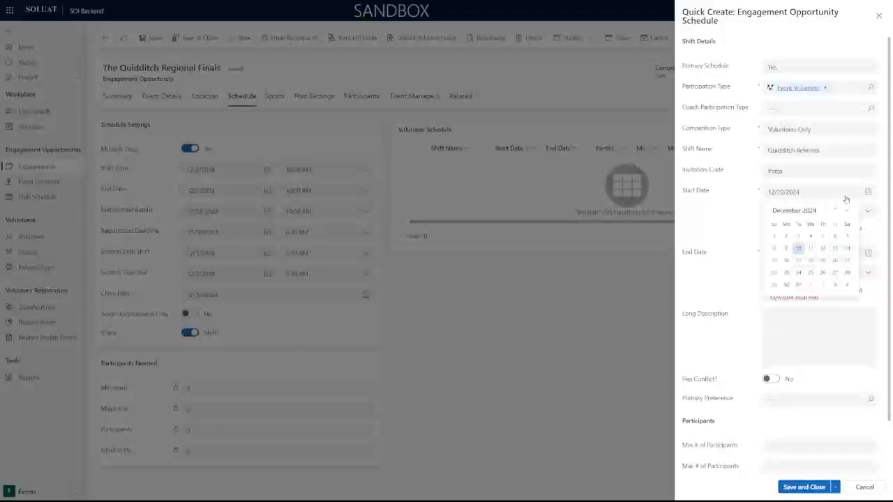
pyautogui.click(774, 249)
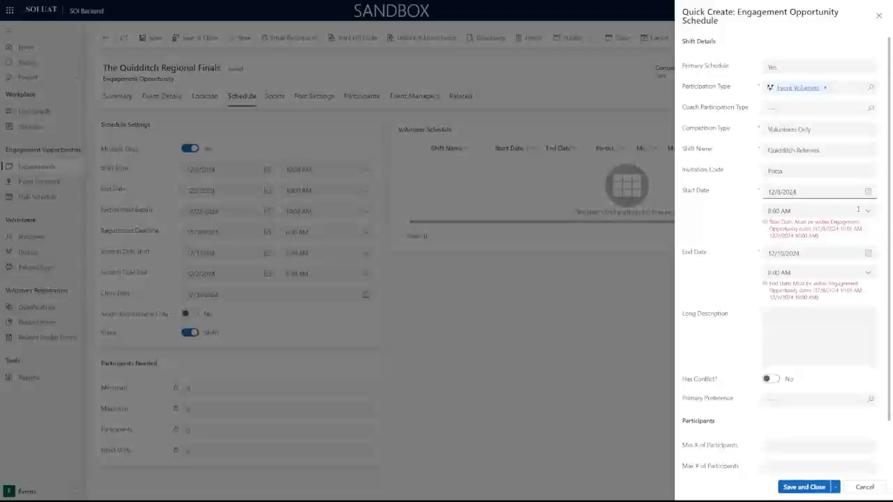
pyautogui.click(868, 254)
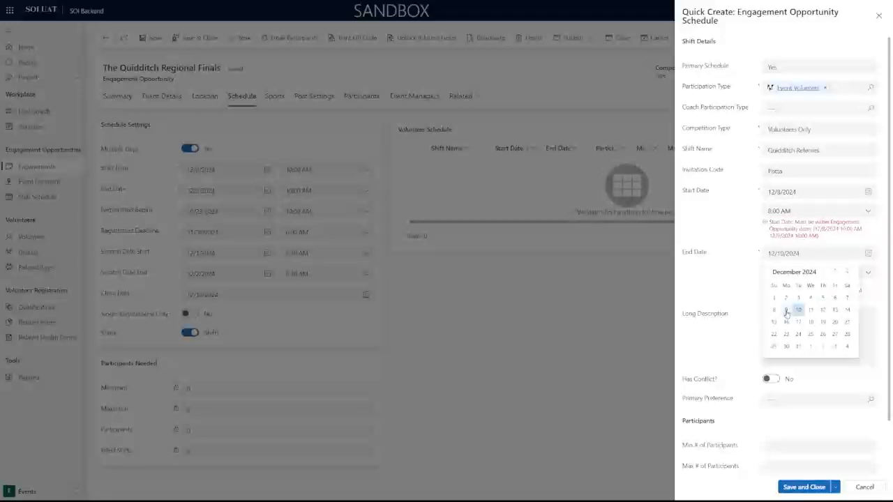
pyautogui.click(774, 312)
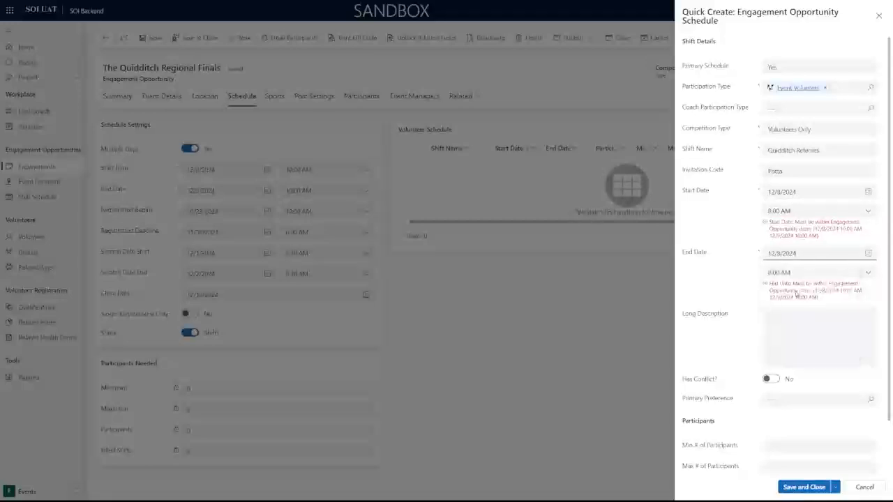
# Set the shift times to 10:00 AM start and 10:30 AM end.
pyautogui.click(848, 212)
pyautogui.scroll(-1, 806, 279)
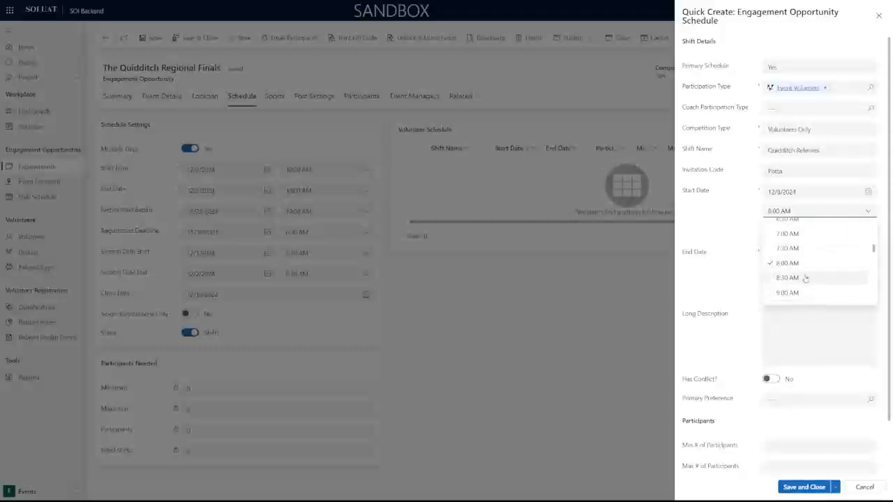
pyautogui.scroll(-2, 795, 276)
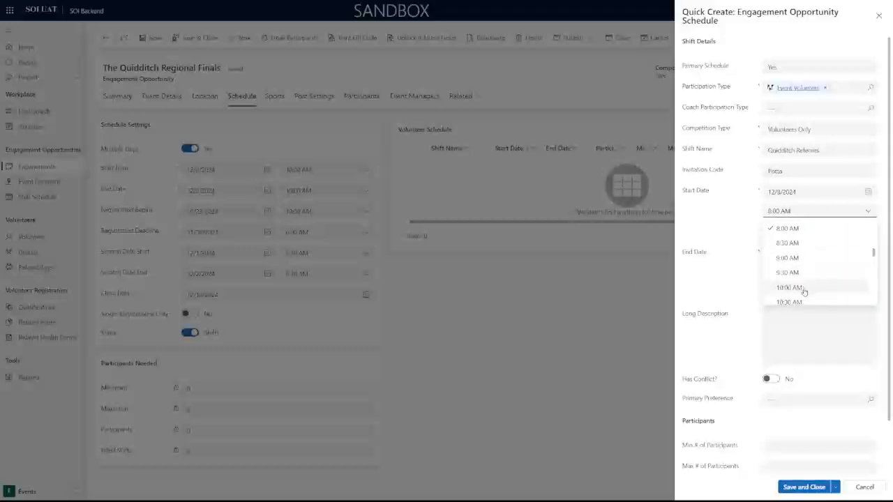
pyautogui.click(804, 291)
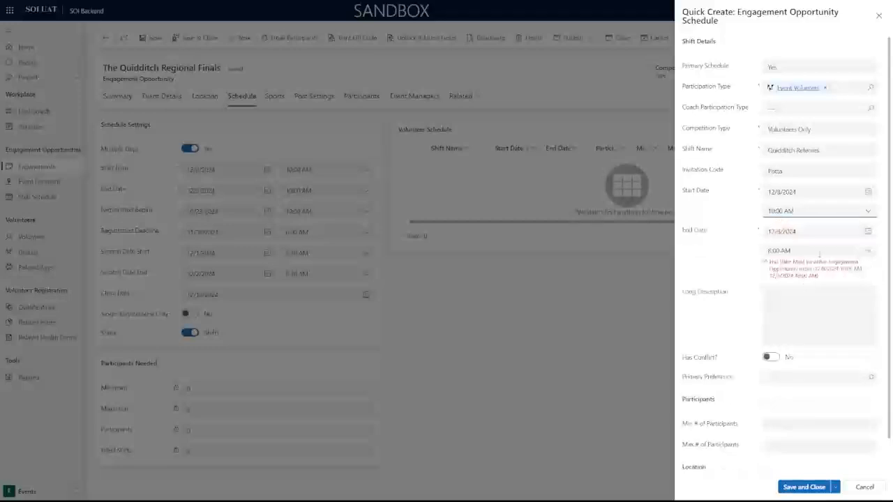
pyautogui.click(813, 251)
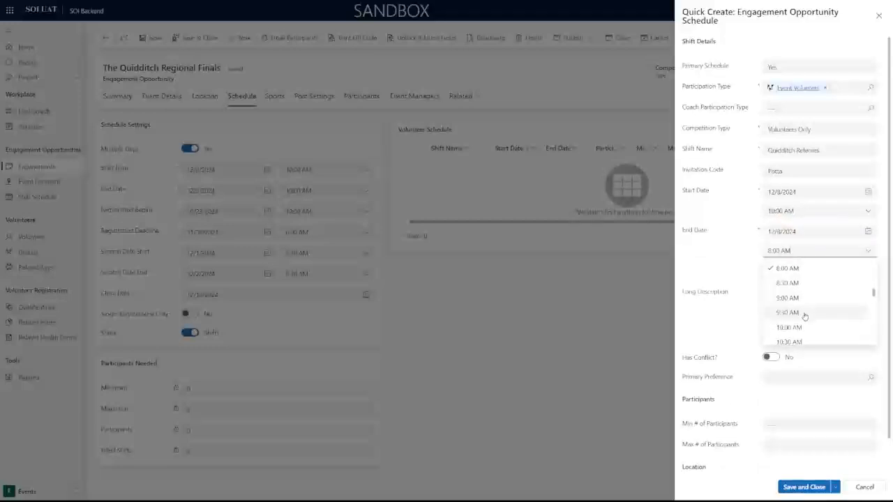
pyautogui.click(809, 340)
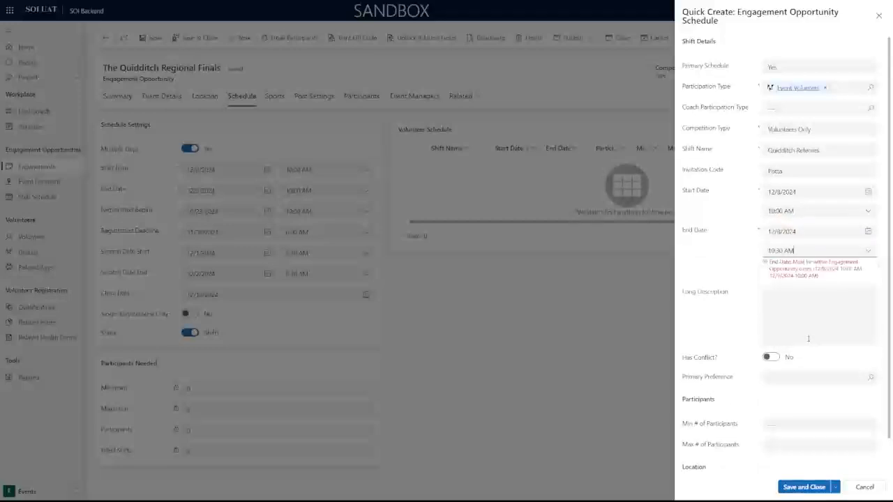
pyautogui.click(831, 251)
pyautogui.click(762, 254)
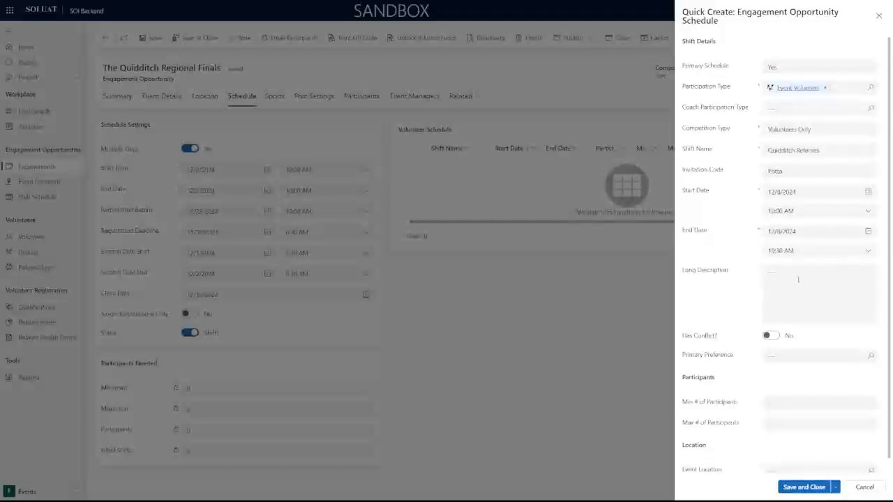
# Enter 'Referees for Quidditch' as the Long Description and set Has Conflict? to Yes.
pyautogui.click(795, 274)
pyautogui.write('Referees')
pyautogui.press('BackSpace')
pyautogui.press('BackSpace')
pyautogui.press('BackSpace')
pyautogui.press('BackSpace')
pyautogui.press('BackSpace')
pyautogui.write('erees for Quidditch')
pyautogui.scroll(-1, 760, 205)
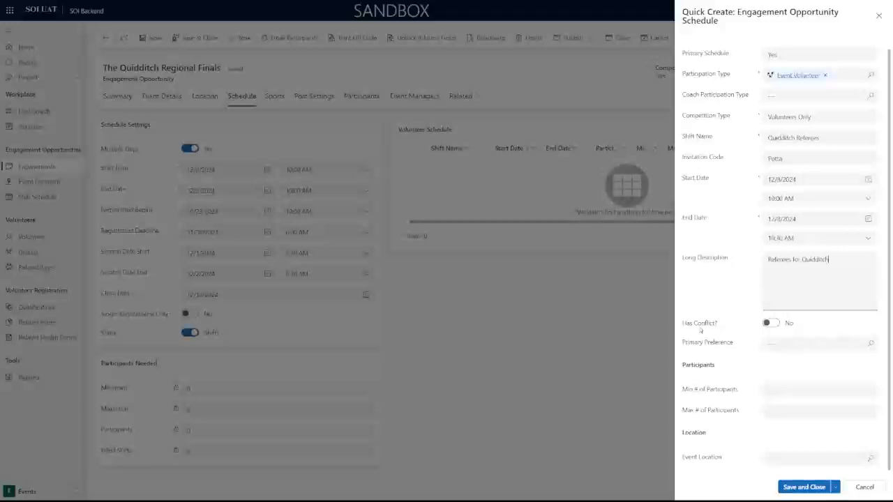
pyautogui.click(773, 324)
pyautogui.click(775, 327)
pyautogui.click(769, 325)
# Choose ASL from the Preference Types list as the shift's Primary Preference.
pyautogui.click(838, 342)
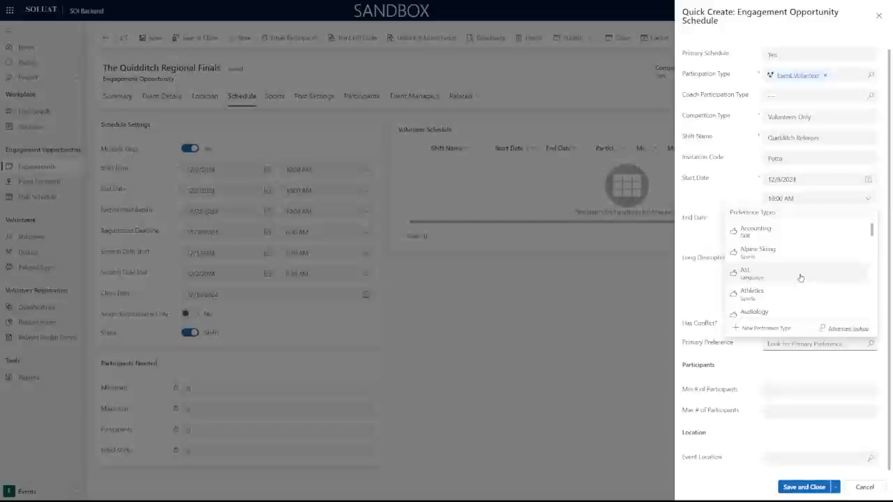
pyautogui.click(801, 278)
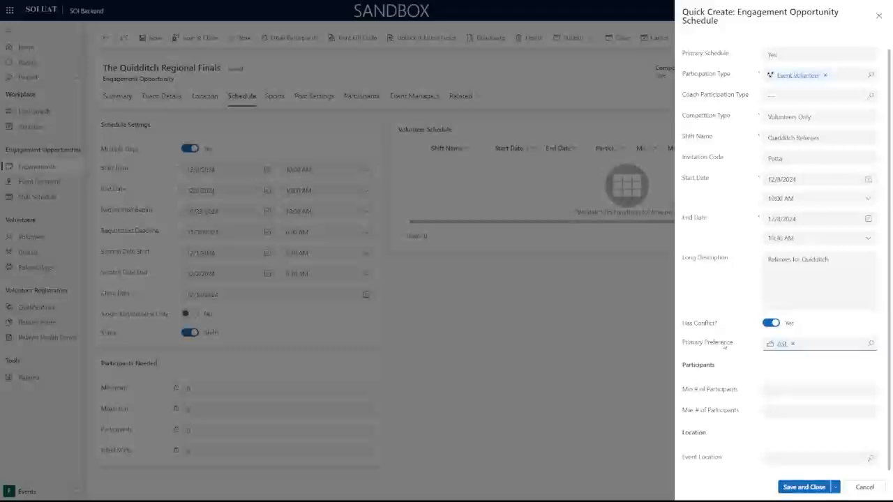
pyautogui.moveTo(725, 346)
# Enter 1 as the shift's minimum participants and fill in the maximum participants.
pyautogui.click(794, 386)
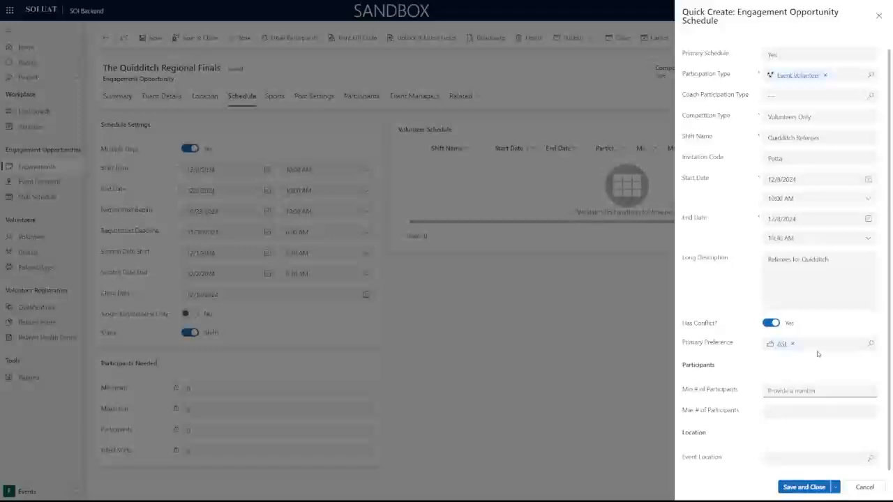
pyautogui.write('1')
pyautogui.press('Tab')
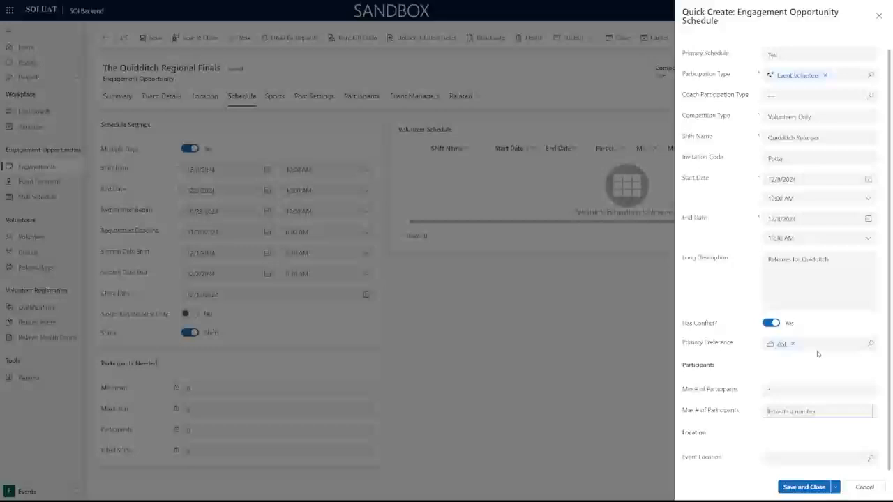
pyautogui.write('8')
pyautogui.click(746, 353)
pyautogui.moveTo(785, 390); pyautogui.dragTo(746, 394)
pyautogui.click(838, 380)
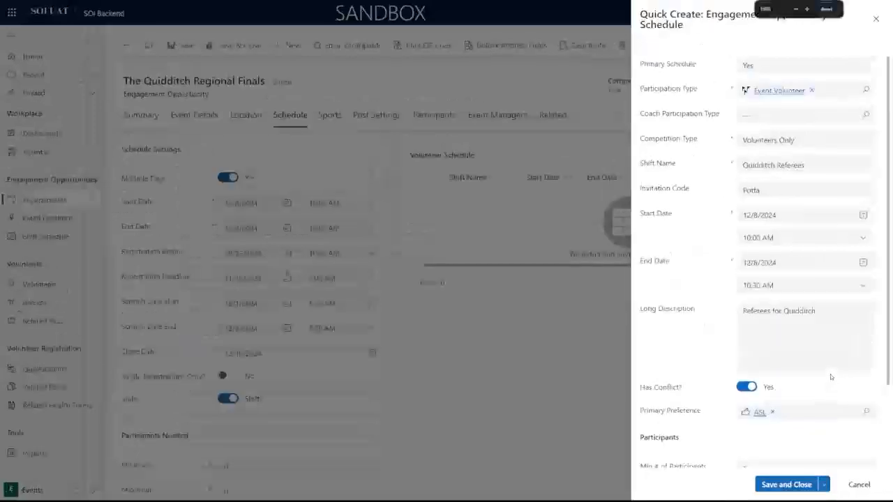
# Leave Event Location empty and save and close the Quidditch Referees shift.
pyautogui.scroll(-3, 829, 374)
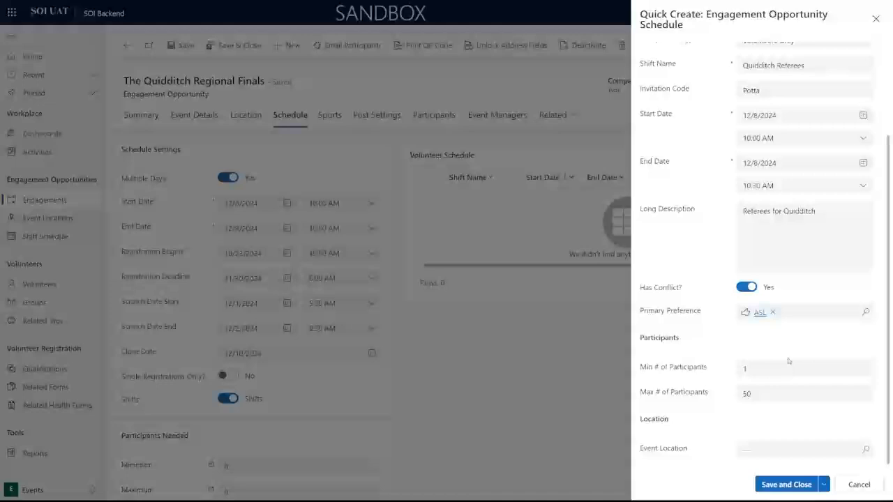
pyautogui.click(766, 450)
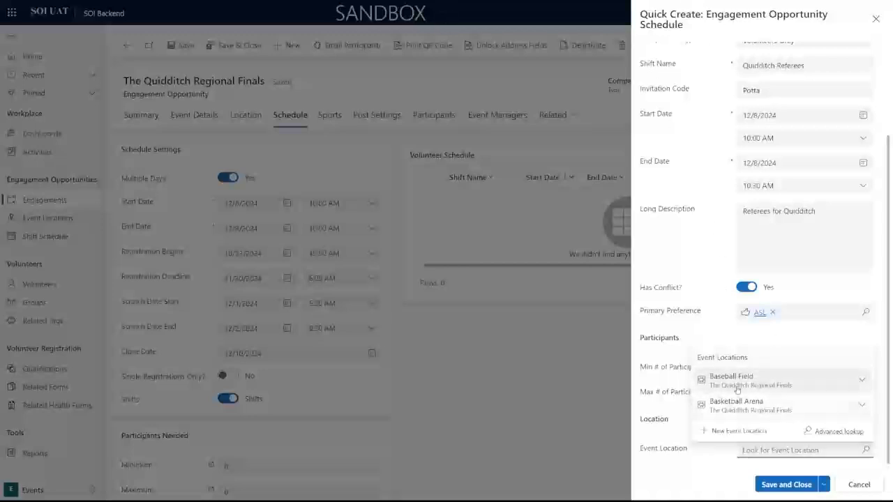
pyautogui.click(692, 367)
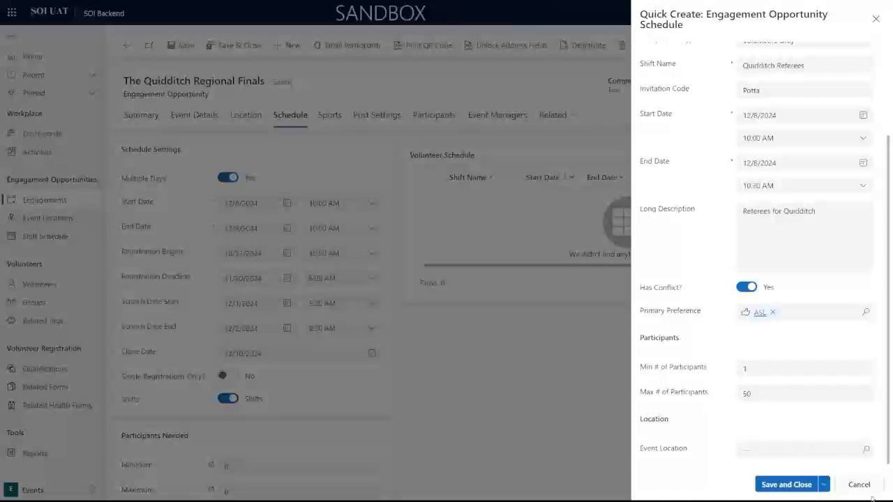
pyautogui.click(825, 489)
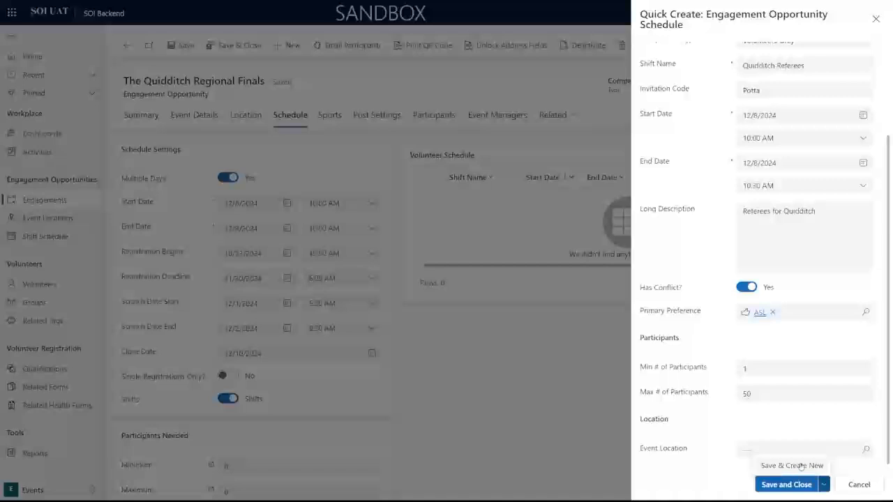
pyautogui.click(734, 474)
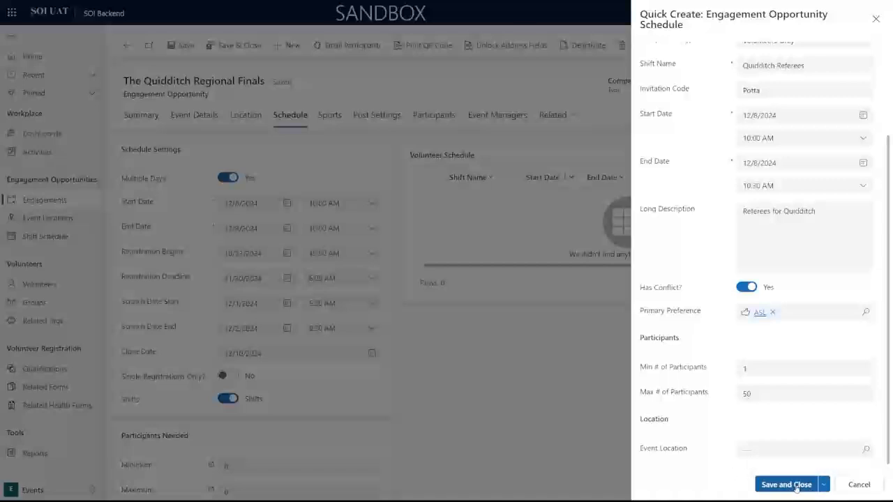
pyautogui.click(796, 488)
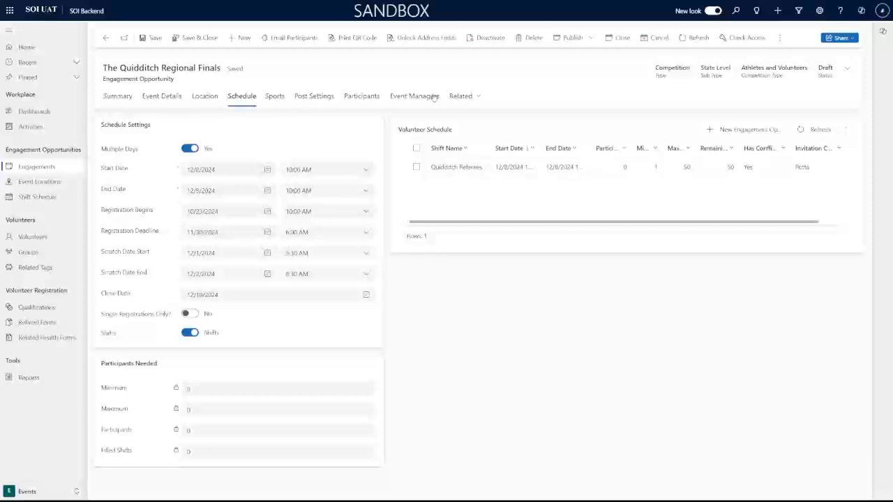
# On the Sports tab, link Flag Football, Golf, Cross Country Skiing and Competitive Cheer to the event.
pyautogui.click(275, 99)
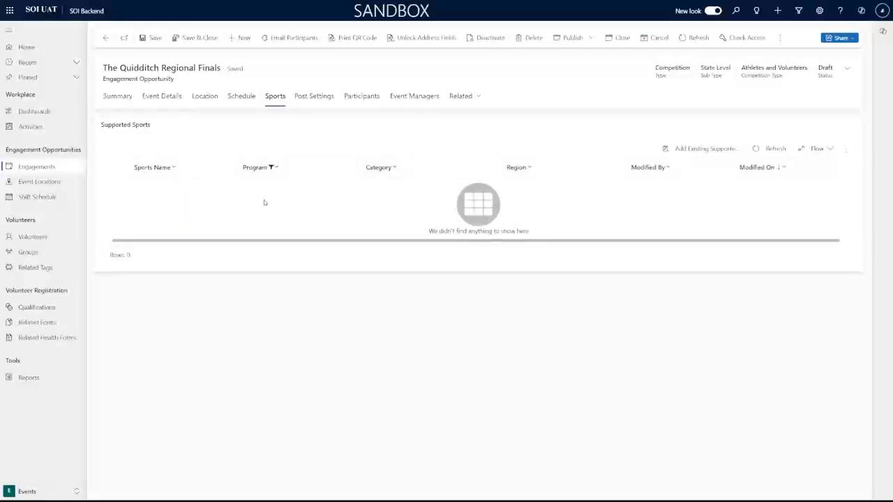
pyautogui.click(677, 151)
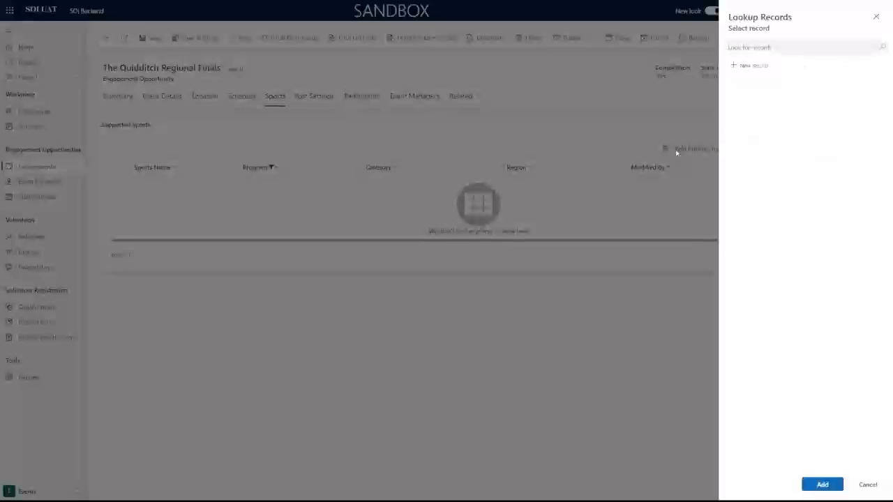
pyautogui.click(772, 49)
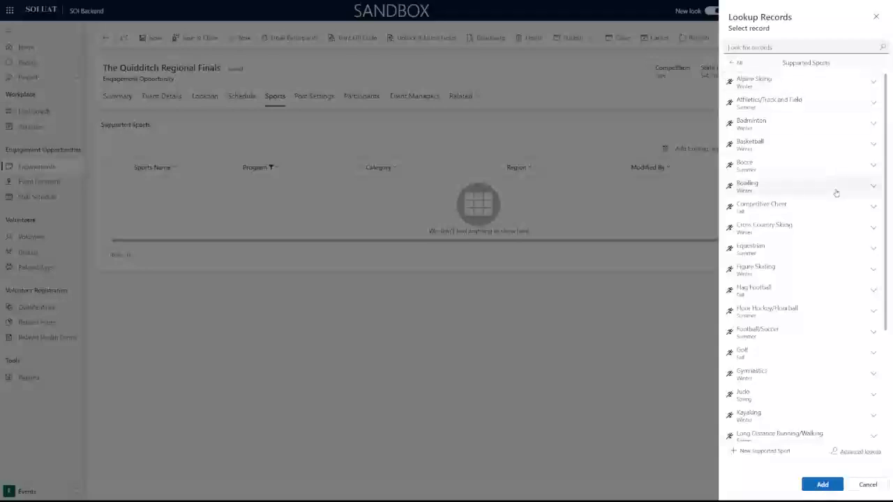
pyautogui.click(799, 291)
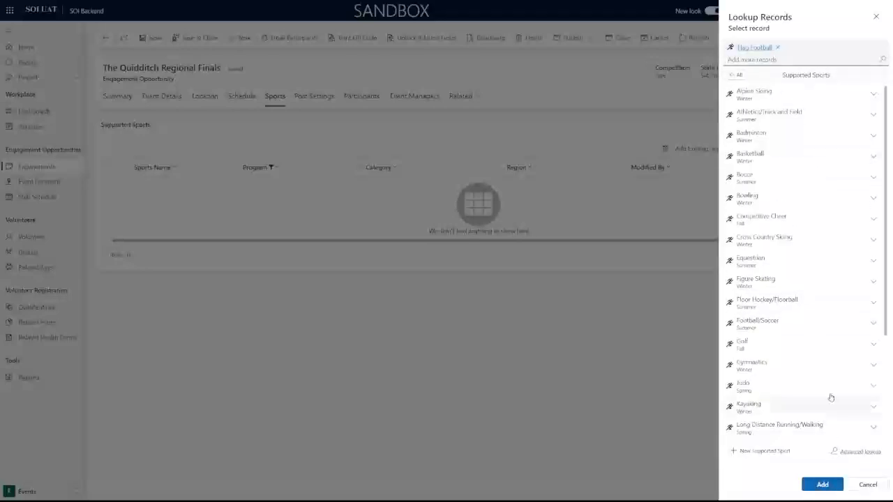
pyautogui.scroll(-1, 790, 307)
pyautogui.click(788, 314)
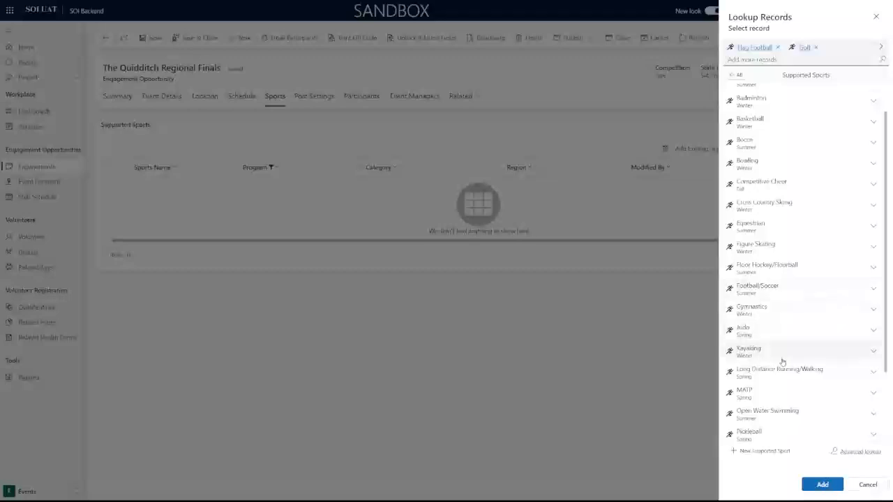
pyautogui.scroll(-2, 784, 361)
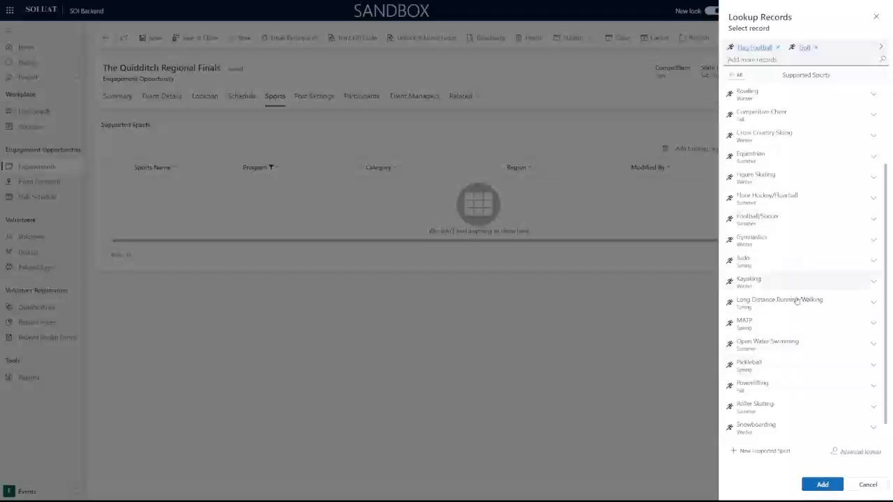
pyautogui.scroll(2, 803, 335)
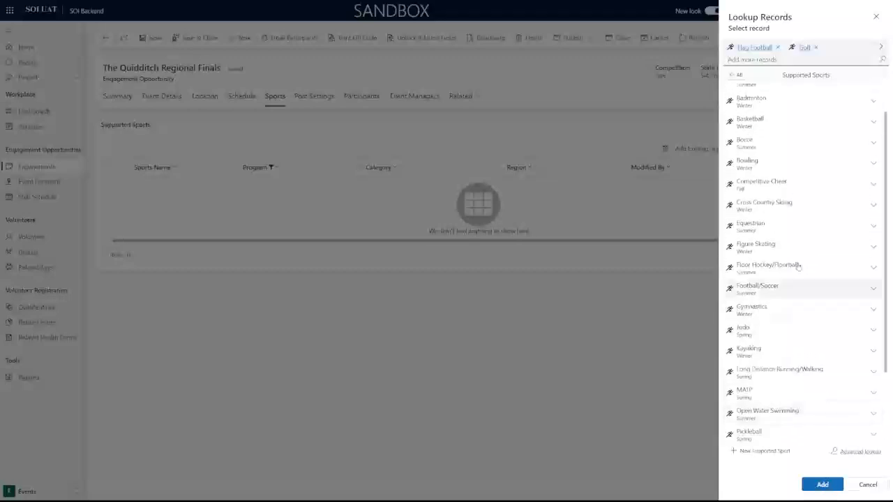
pyautogui.click(810, 208)
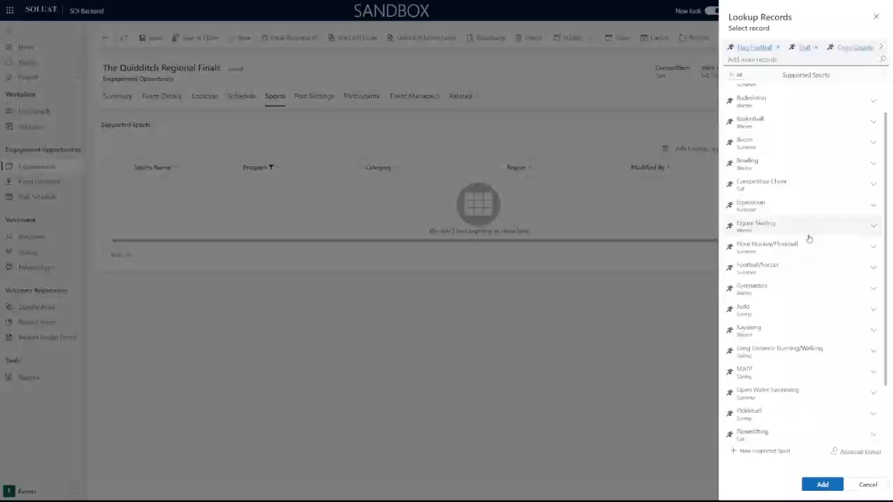
pyautogui.click(797, 189)
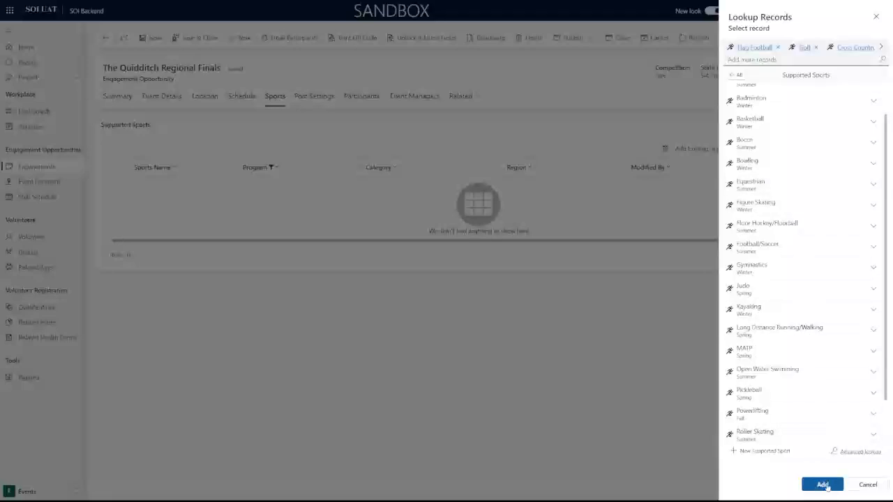
pyautogui.click(823, 485)
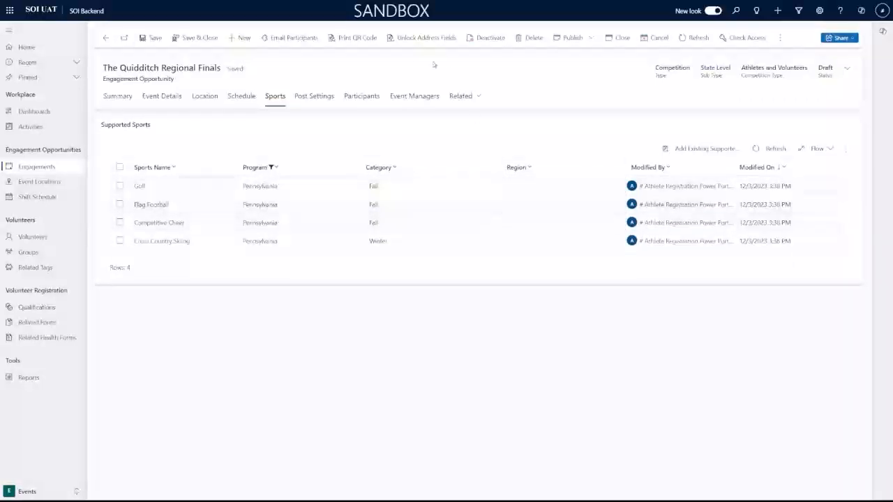
# Check the Post Settings publishing options without publishing, then show the Participants tab.
pyautogui.click(314, 105)
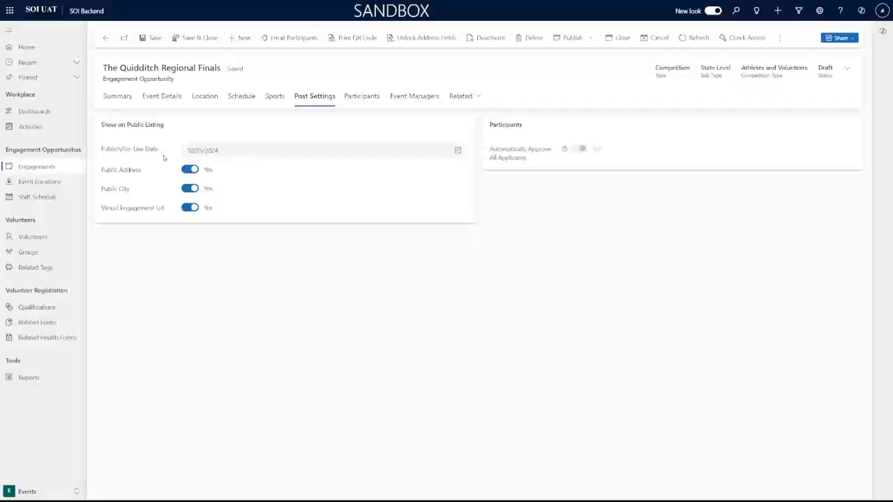
pyautogui.moveTo(103, 150); pyautogui.dragTo(154, 155)
pyautogui.click(163, 152)
pyautogui.click(586, 43)
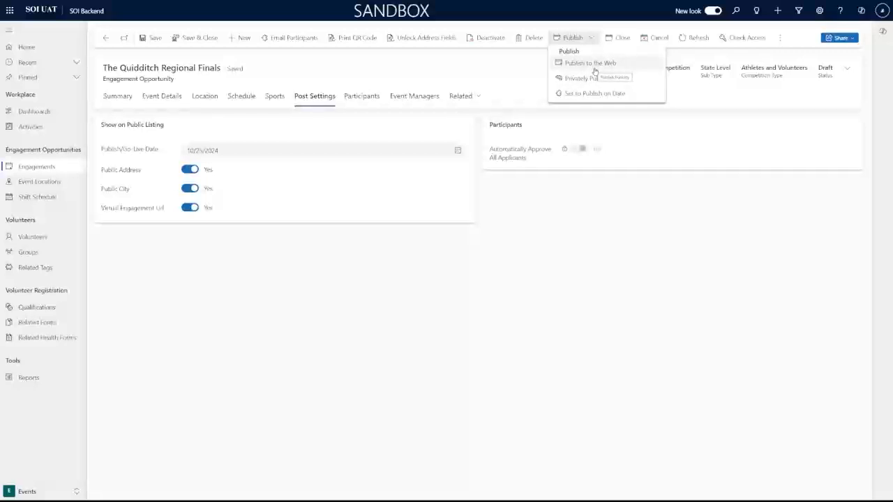
pyautogui.click(343, 296)
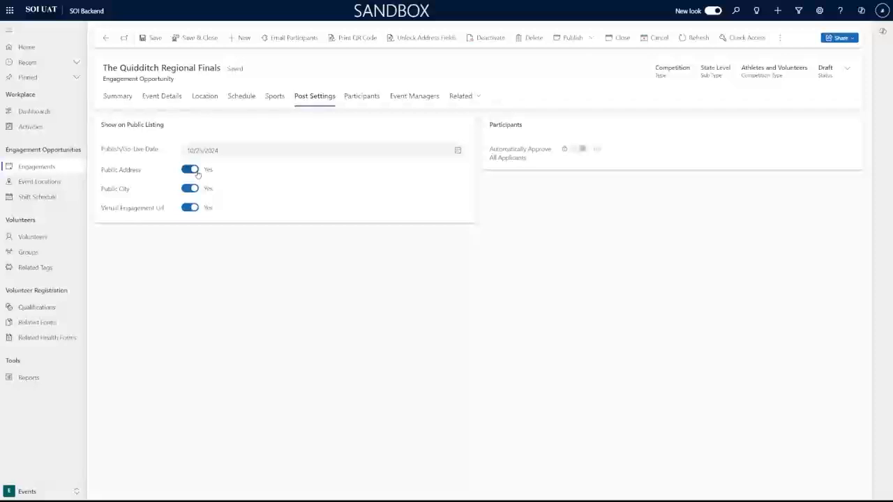
pyautogui.click(352, 102)
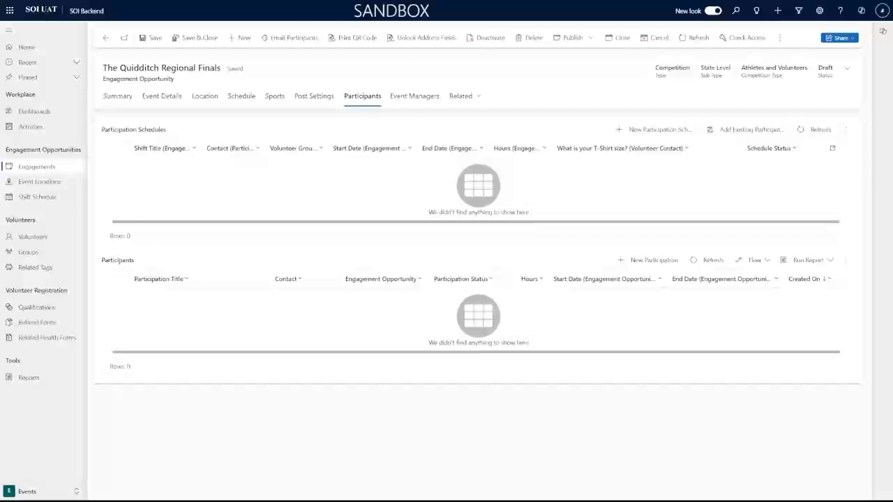
# Start a New Participation from the Participants subgrid and begin a new contact from its Contact lookup.
pyautogui.moveTo(105, 260); pyautogui.dragTo(142, 263)
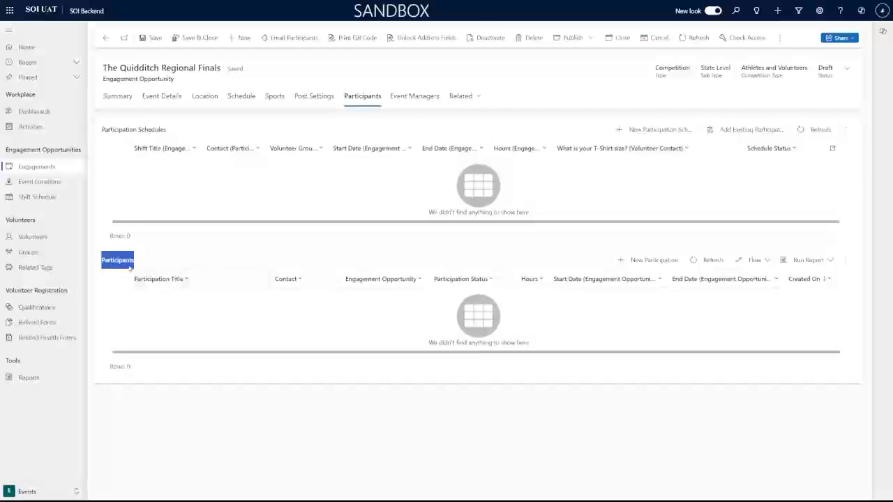
pyautogui.click(154, 263)
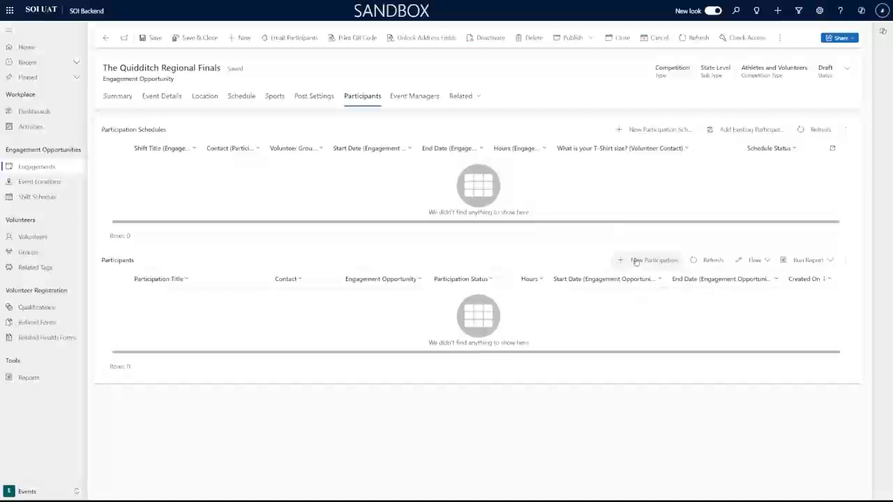
pyautogui.click(636, 262)
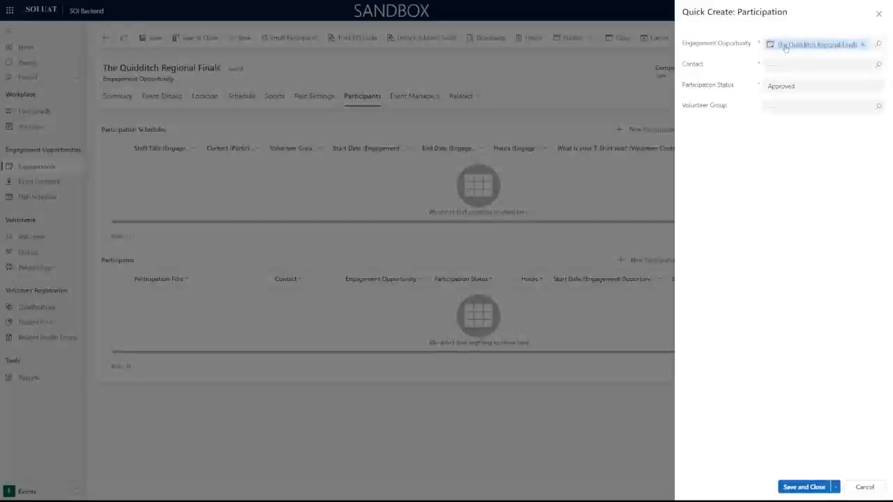
pyautogui.click(842, 65)
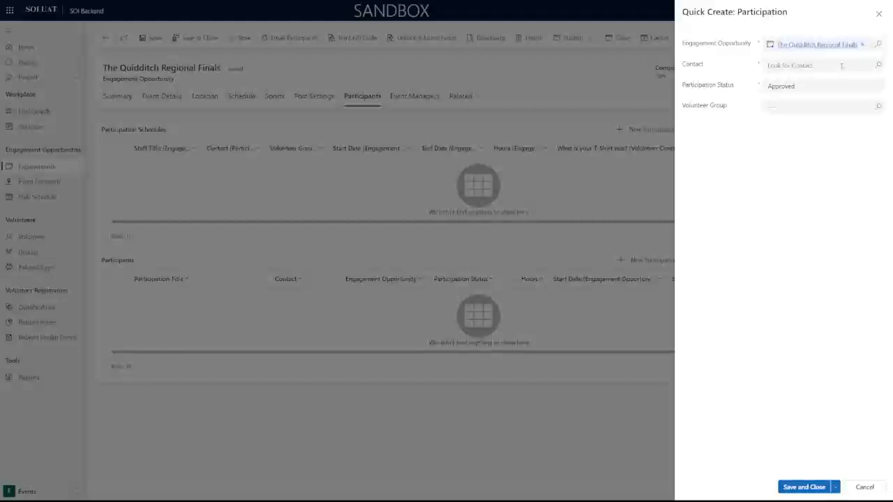
pyautogui.click(842, 65)
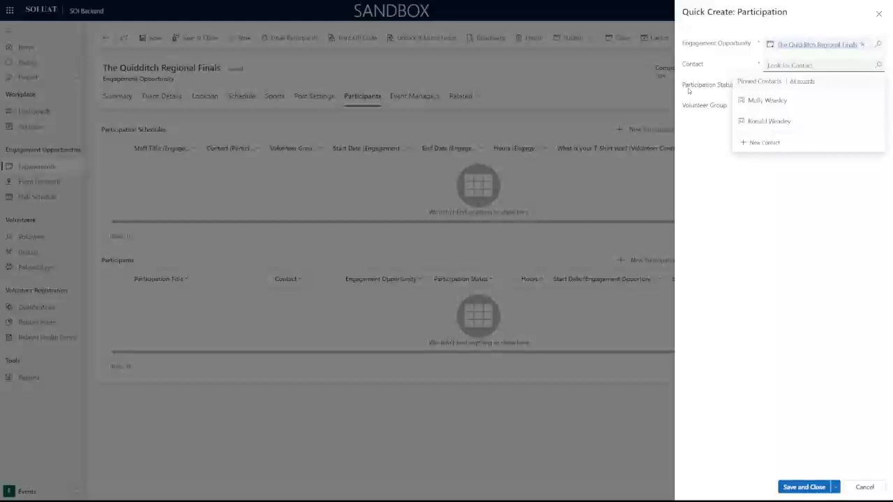
pyautogui.click(764, 142)
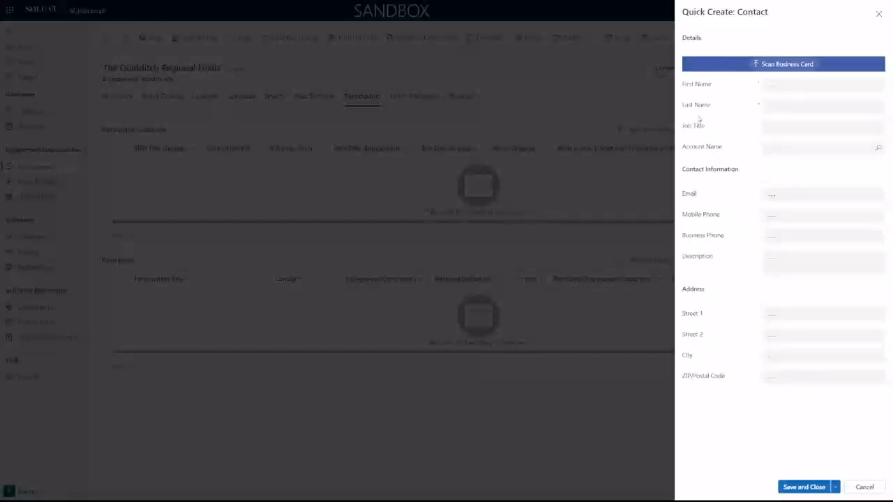
# Discard the new contact form and pick the volunteer as Contact by searching all contacts by name.
pyautogui.click(864, 487)
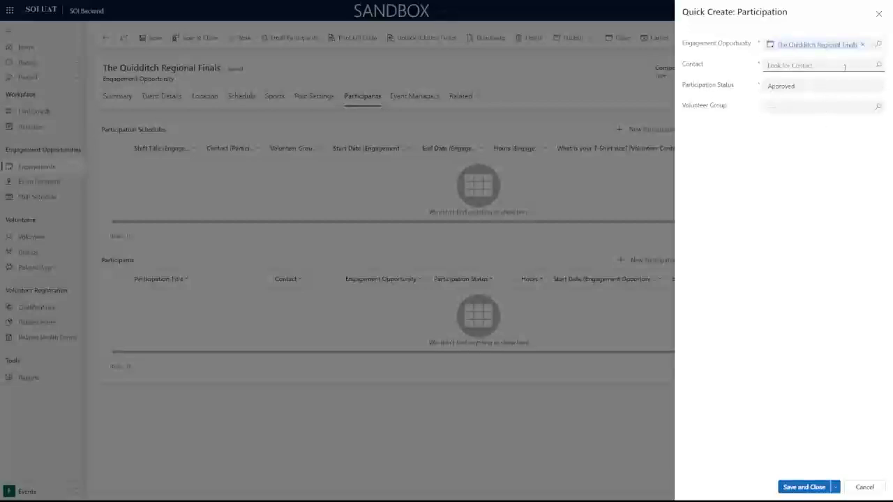
pyautogui.click(878, 66)
pyautogui.click(879, 66)
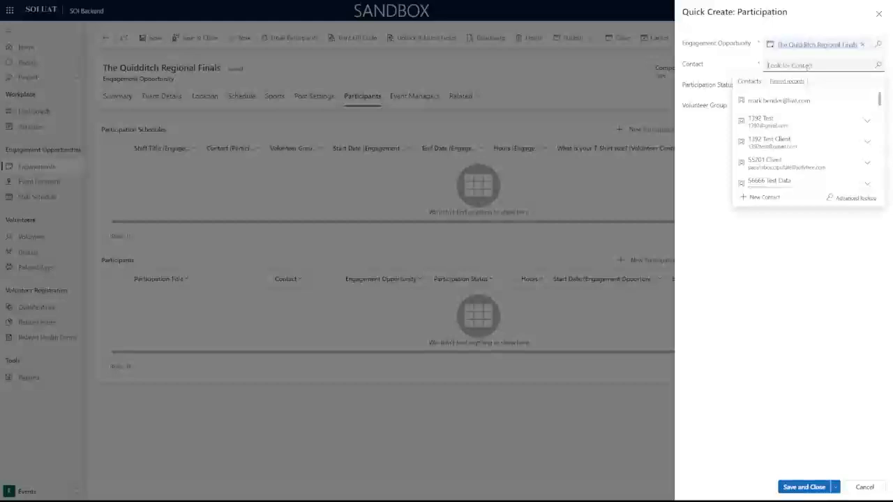
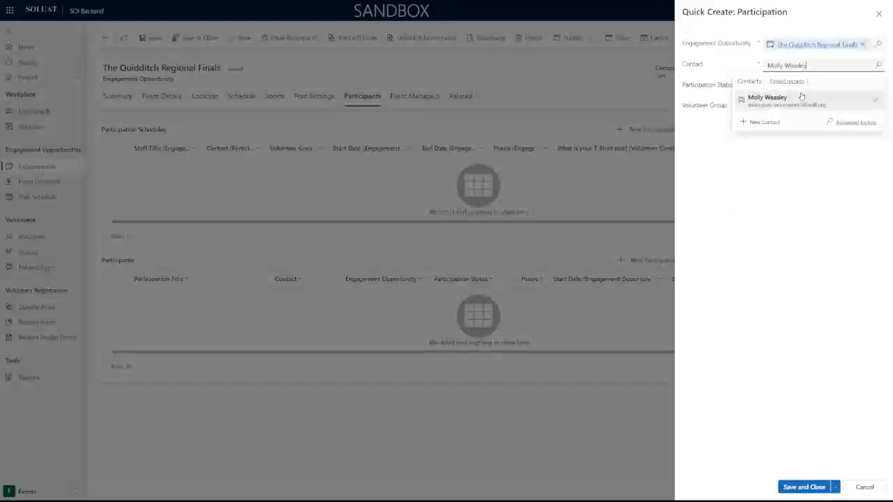
pyautogui.click(803, 100)
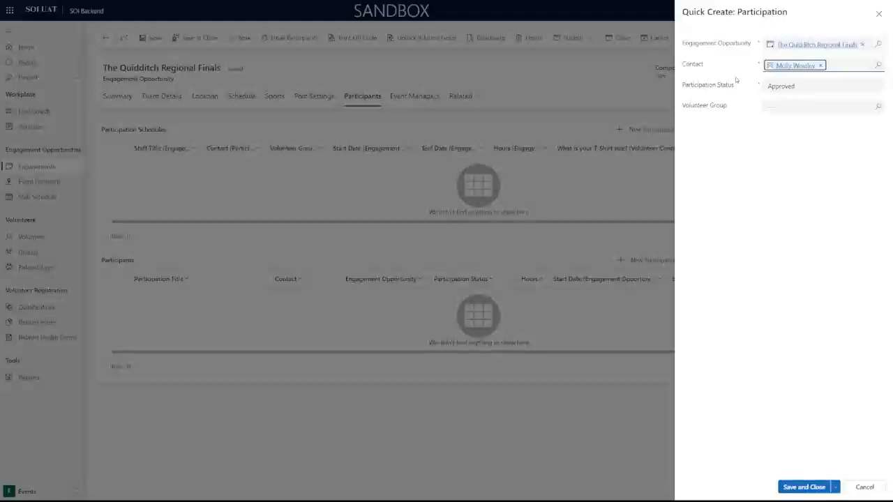
# Set Volunteer Group to Gryffindor Quidditch Team, keep Status Approved, and save the participation.
pyautogui.click(782, 106)
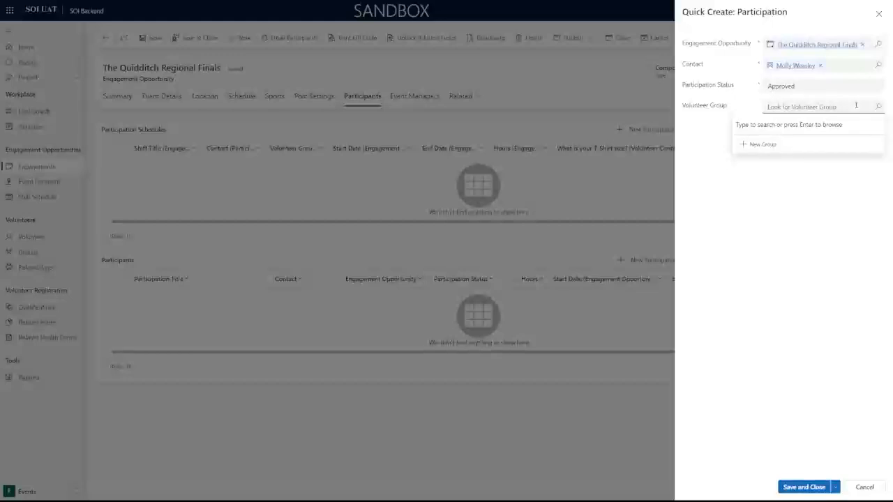
pyautogui.write('Gr')
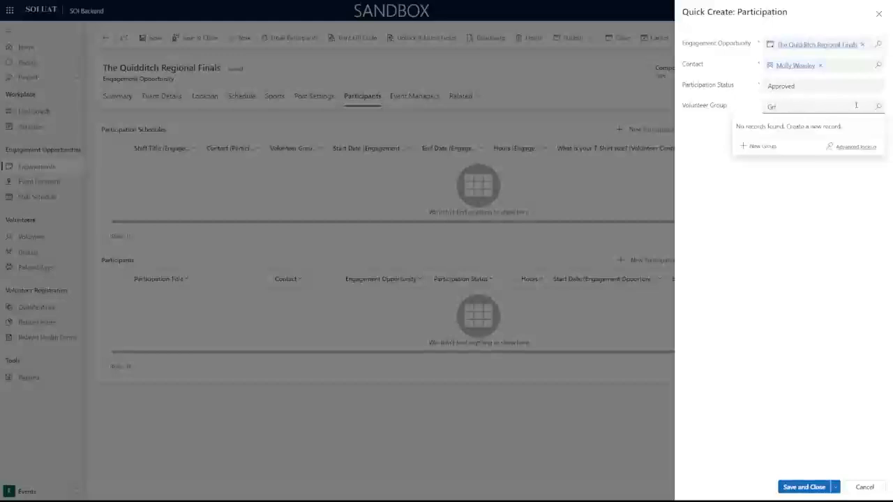
pyautogui.write('yf')
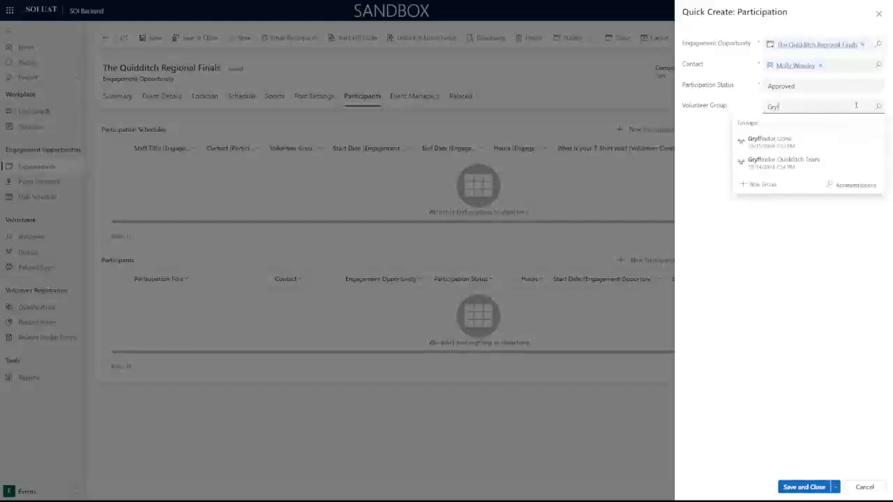
pyautogui.click(831, 164)
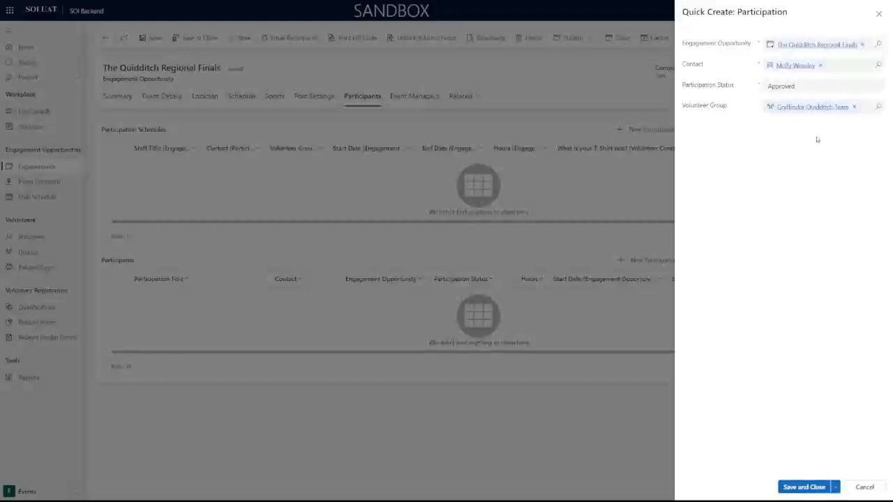
pyautogui.click(815, 88)
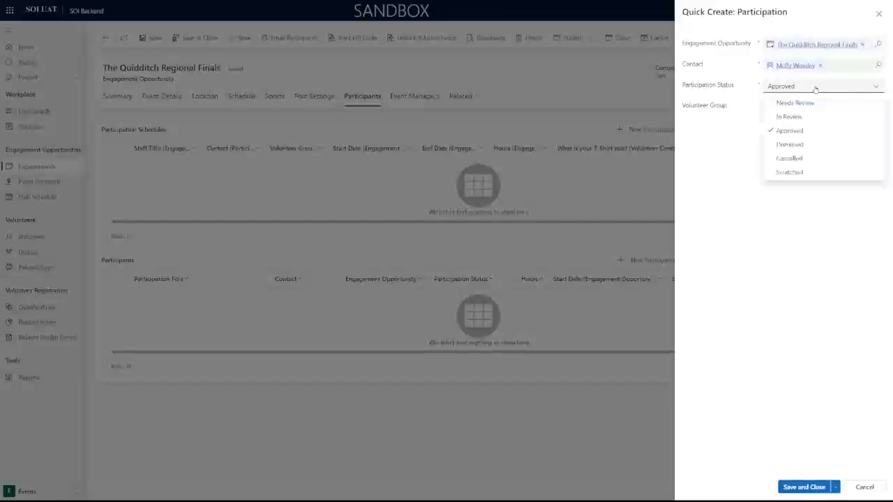
pyautogui.click(815, 129)
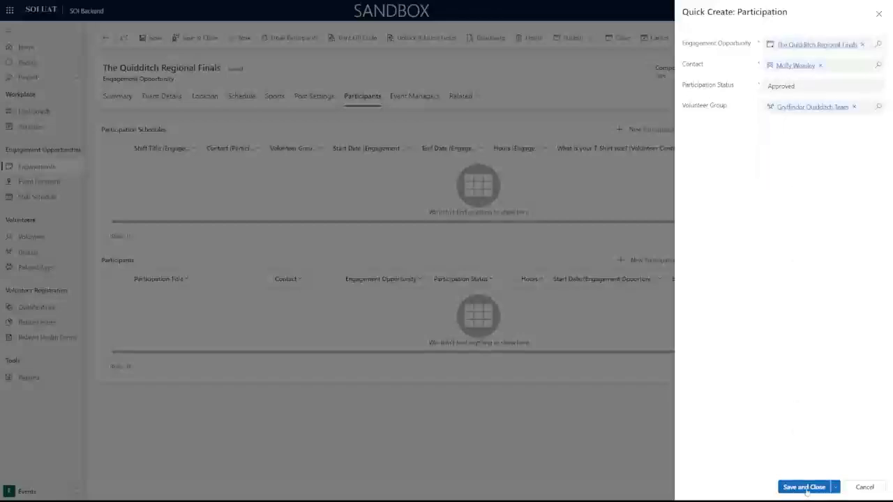
pyautogui.click(806, 488)
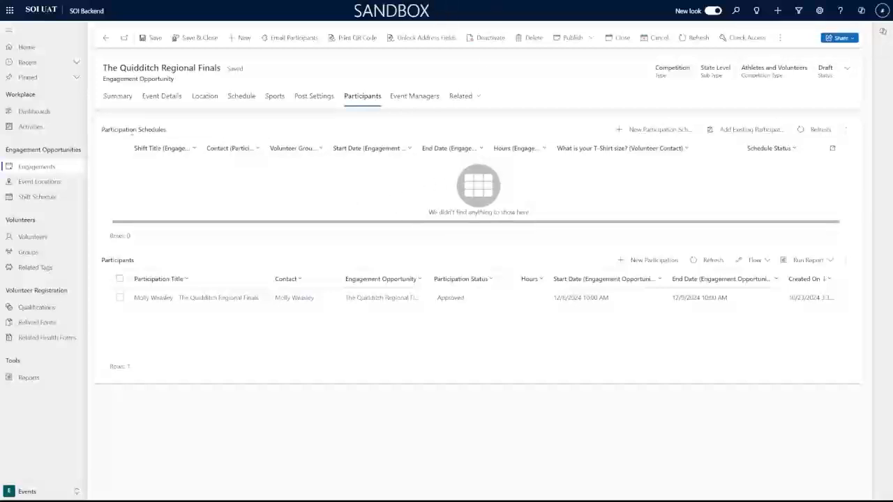
# Start a new participation schedule with its Type set to Individual.
pyautogui.moveTo(102, 130); pyautogui.dragTo(169, 138)
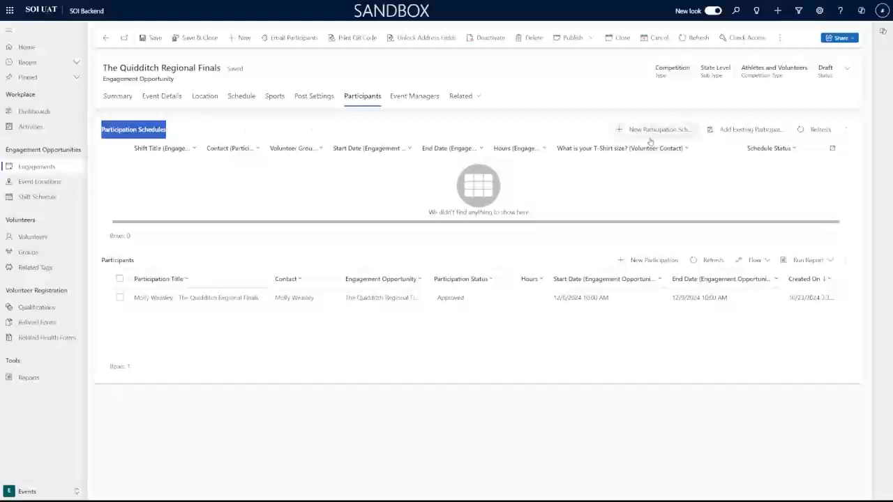
pyautogui.click(631, 132)
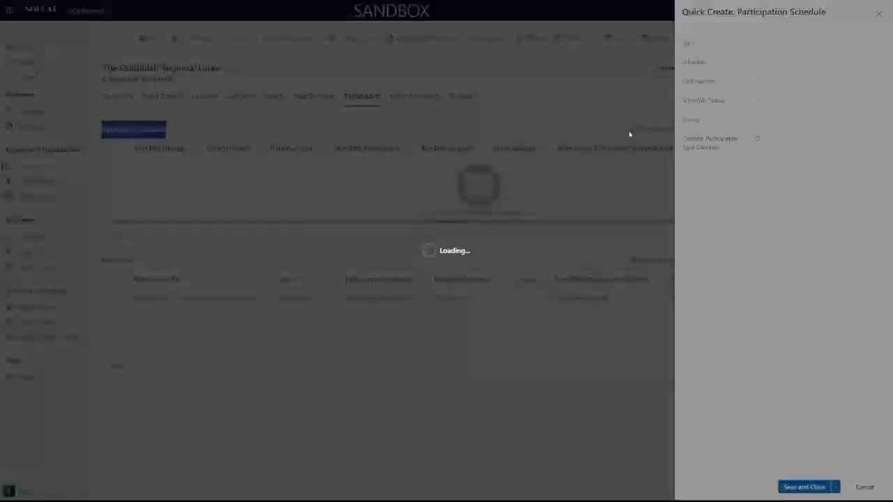
pyautogui.click(818, 44)
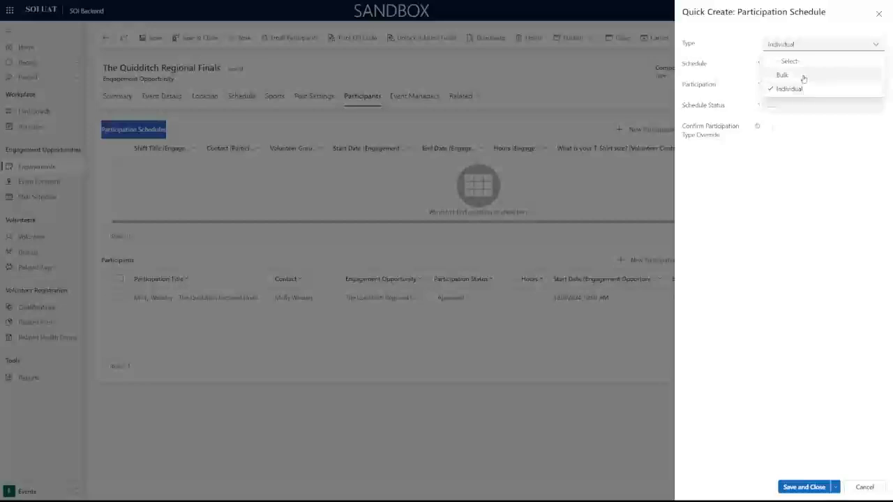
pyautogui.click(803, 77)
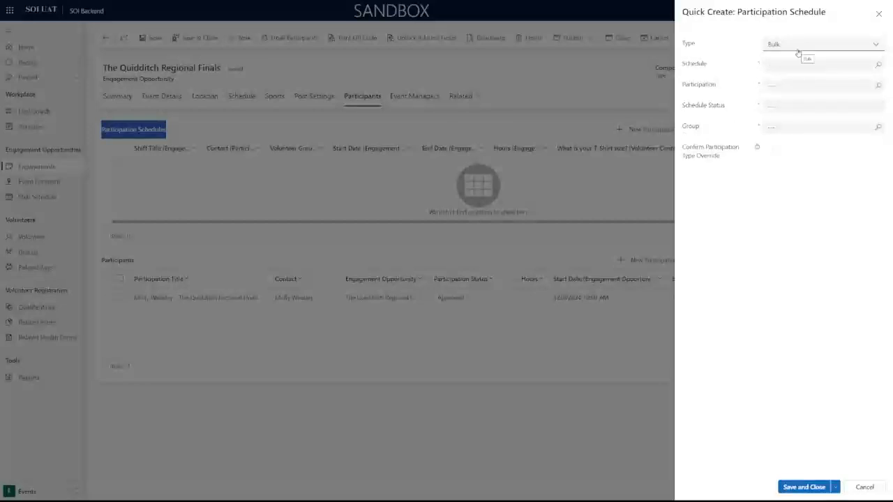
pyautogui.click(796, 43)
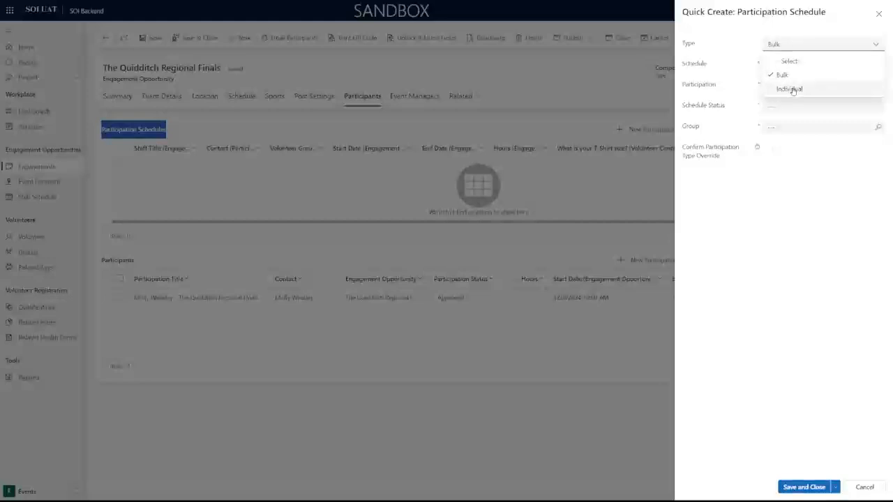
pyautogui.click(792, 89)
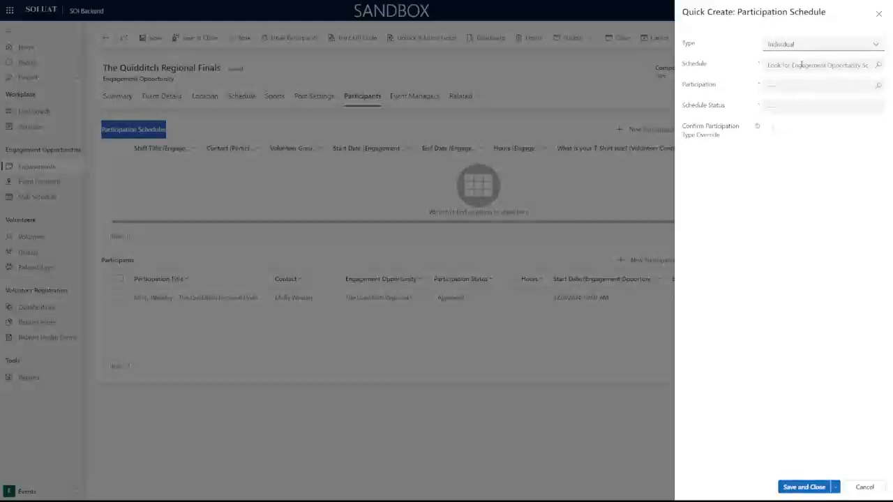
# Set Schedule to Quidditch Referees - The Quidditch Regional Finals and link the volunteer's participation.
pyautogui.click(801, 64)
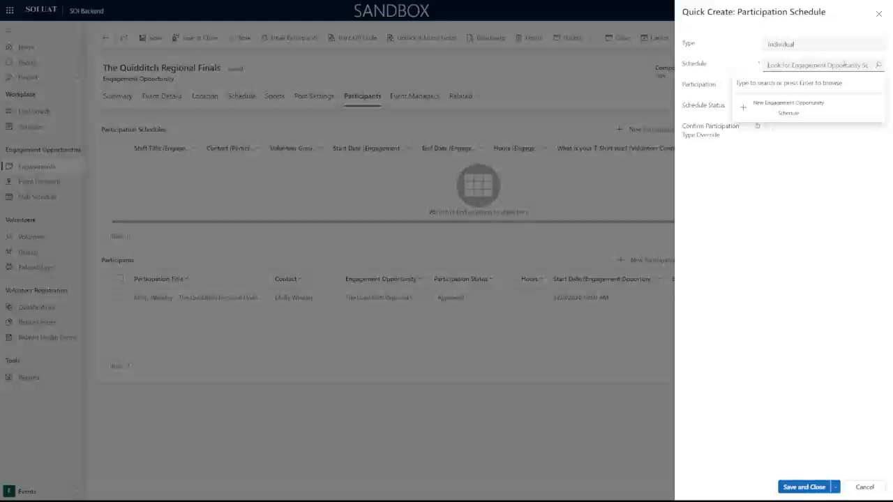
pyautogui.click(704, 67)
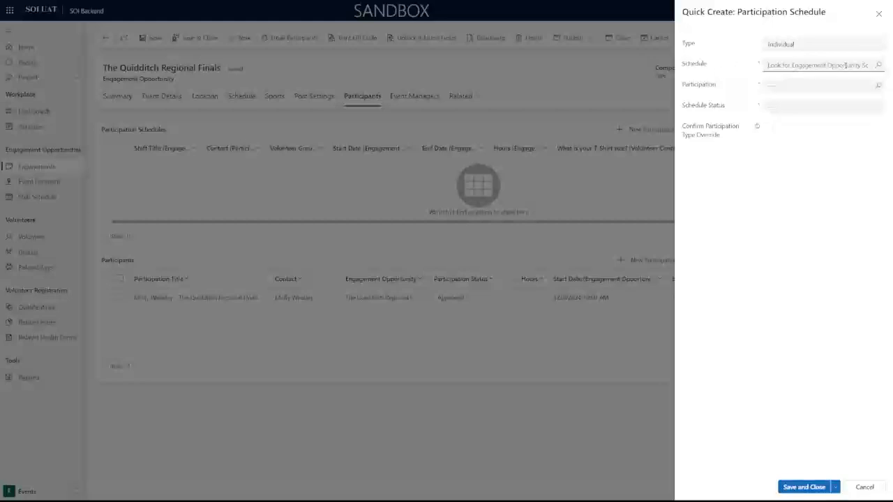
pyautogui.write('Quidditch')
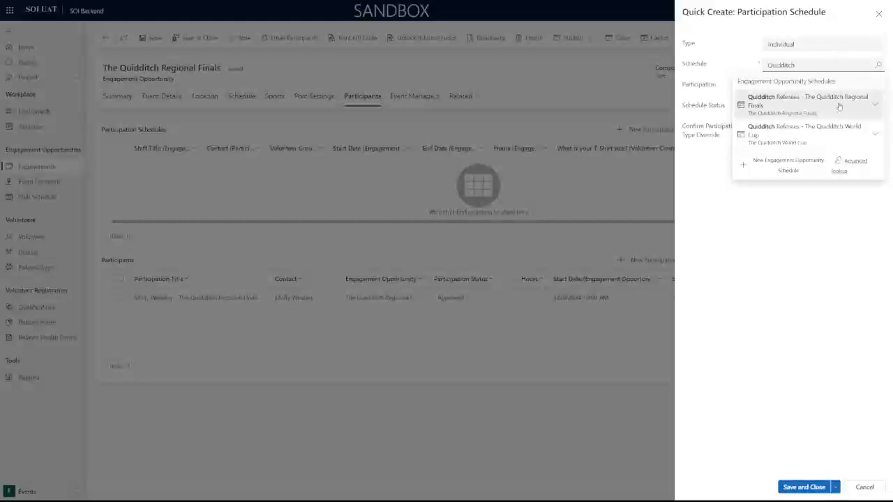
pyautogui.click(783, 105)
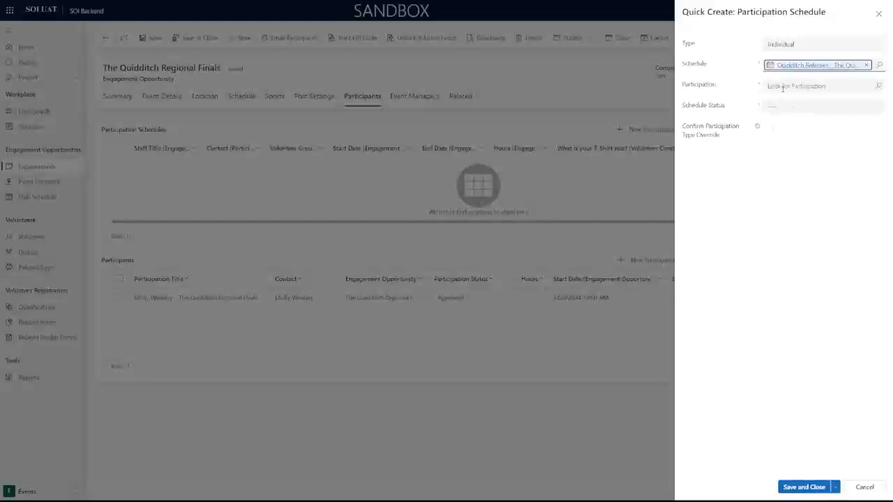
pyautogui.click(783, 87)
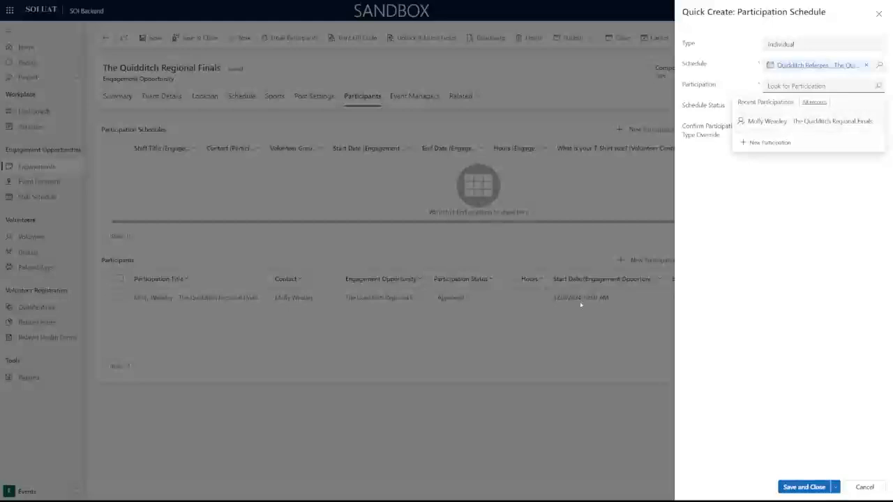
pyautogui.click(758, 144)
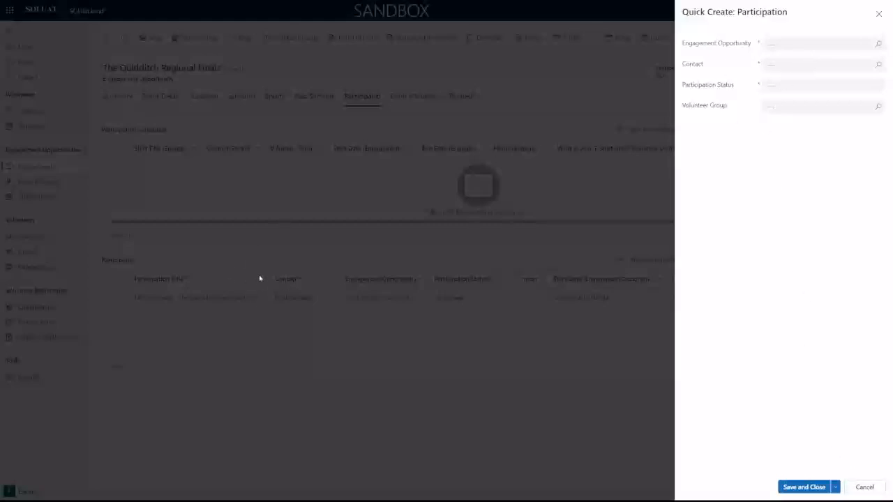
pyautogui.click(865, 487)
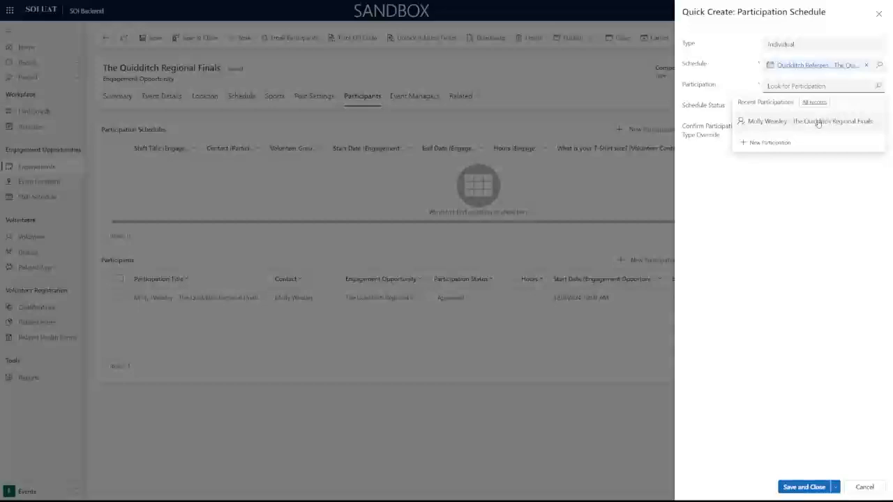
pyautogui.click(789, 124)
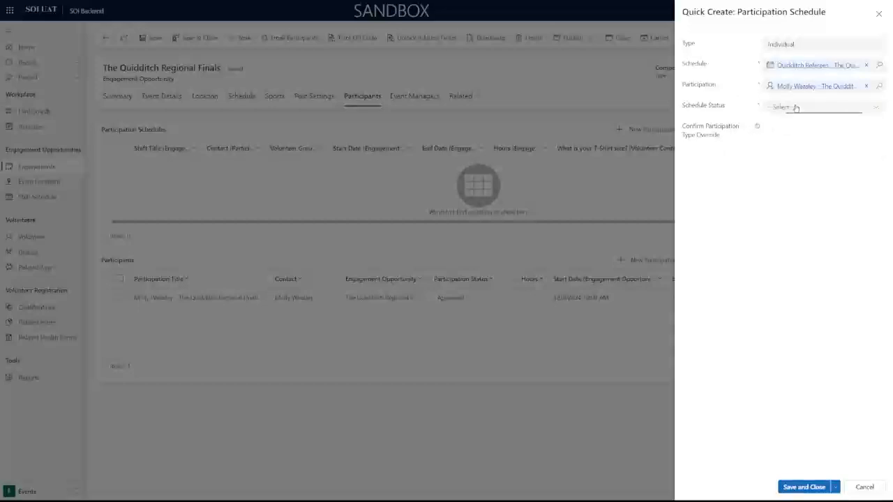
pyautogui.click(792, 108)
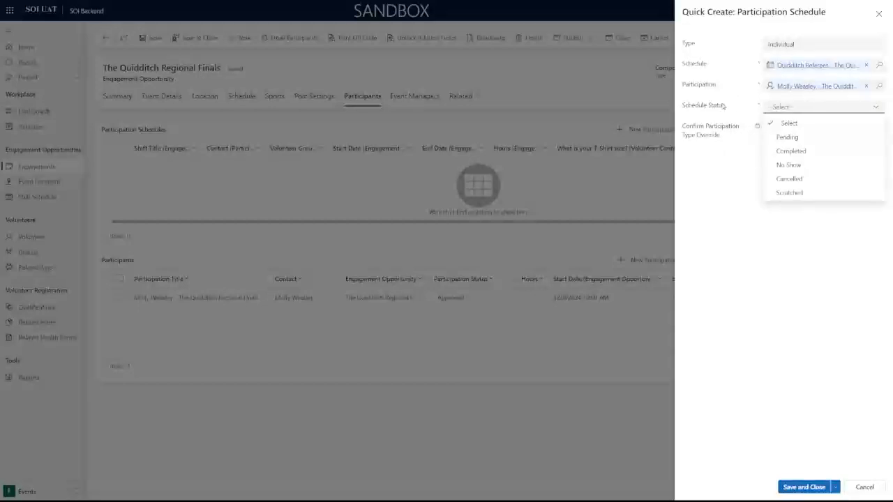
# Set Schedule Status to Pending and save and close the participation schedule.
pyautogui.click(797, 142)
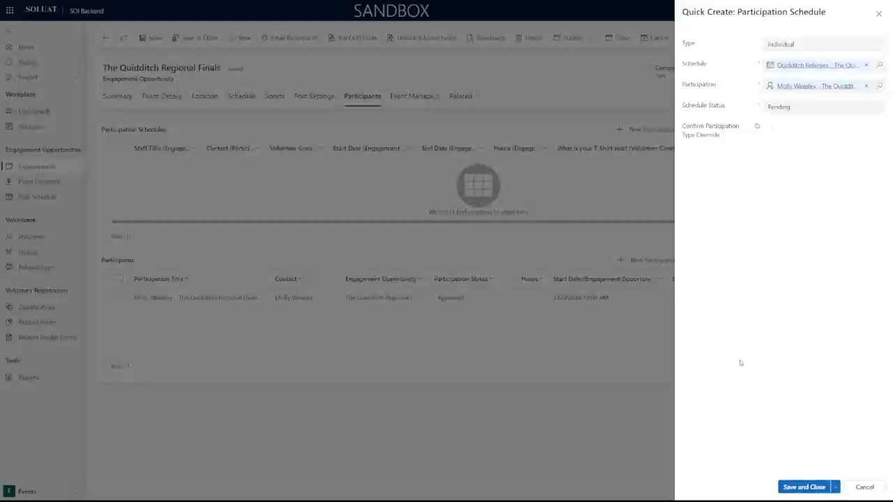
pyautogui.click(835, 487)
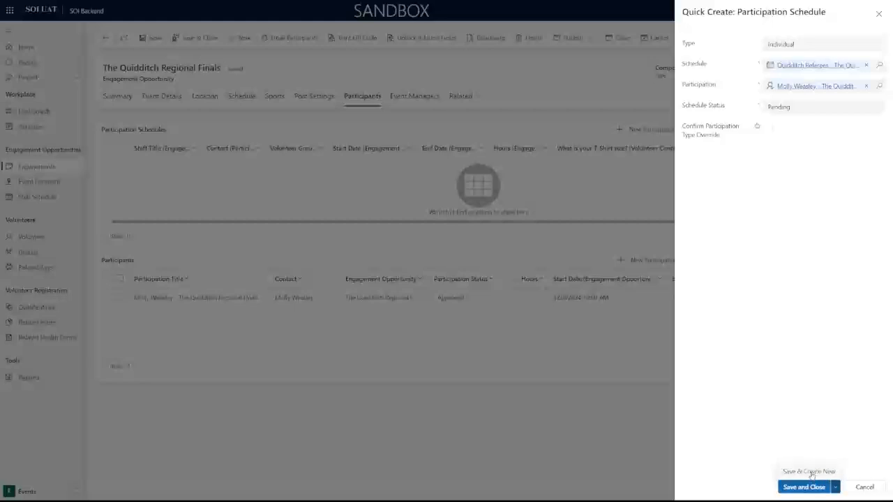
pyautogui.click(794, 487)
pyautogui.click(793, 487)
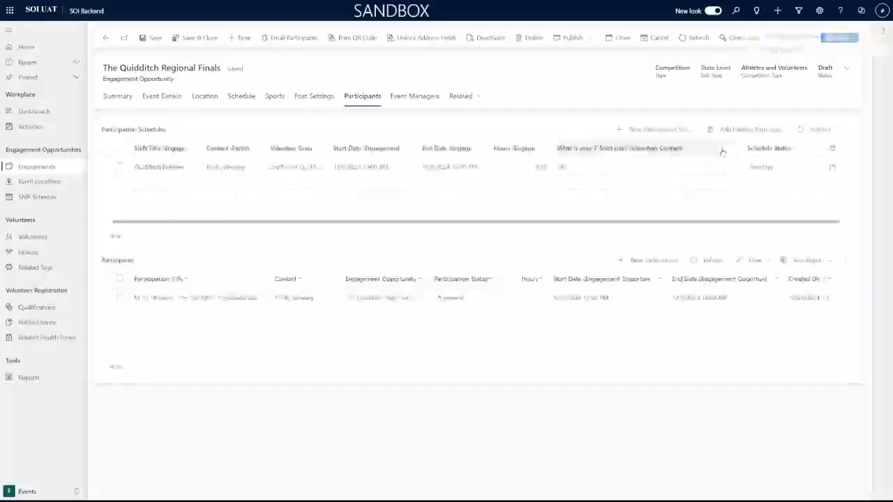
# Check in the Quidditch Referees schedule, marking it Completed, and open its record for editing.
pyautogui.rightClick(118, 74)
pyautogui.click(397, 201)
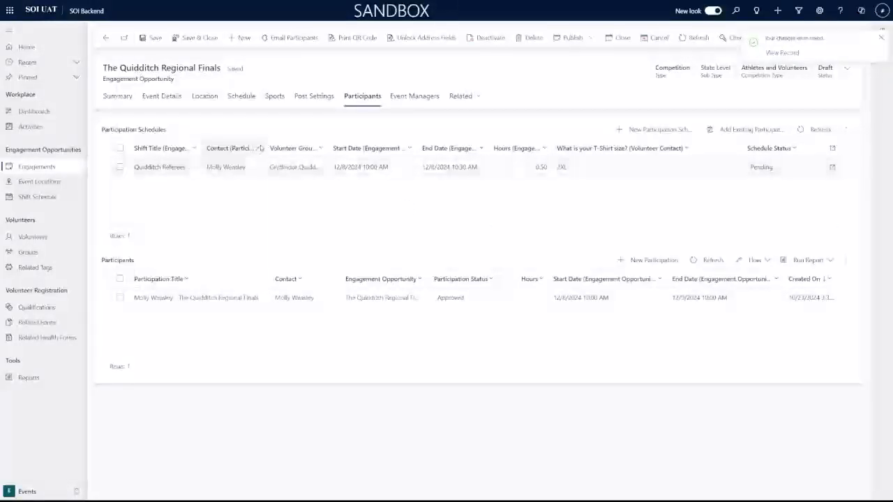
pyautogui.moveTo(263, 148); pyautogui.dragTo(277, 147)
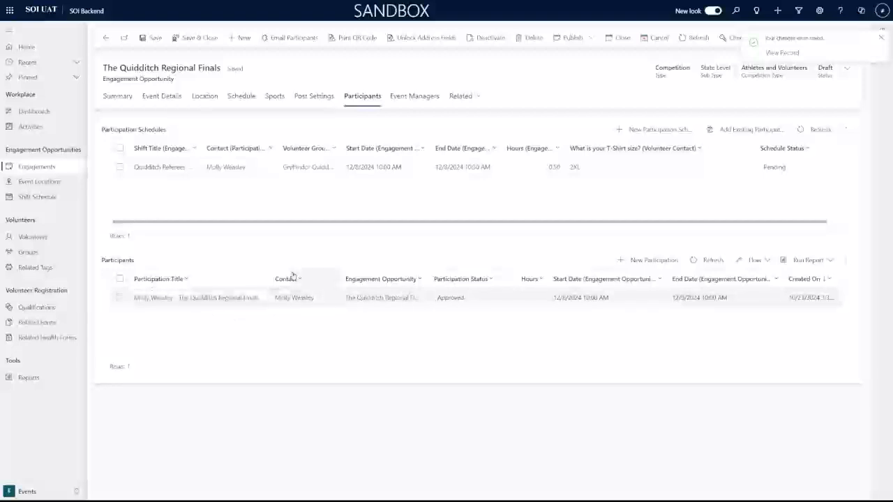
pyautogui.moveTo(474, 224); pyautogui.dragTo(490, 227)
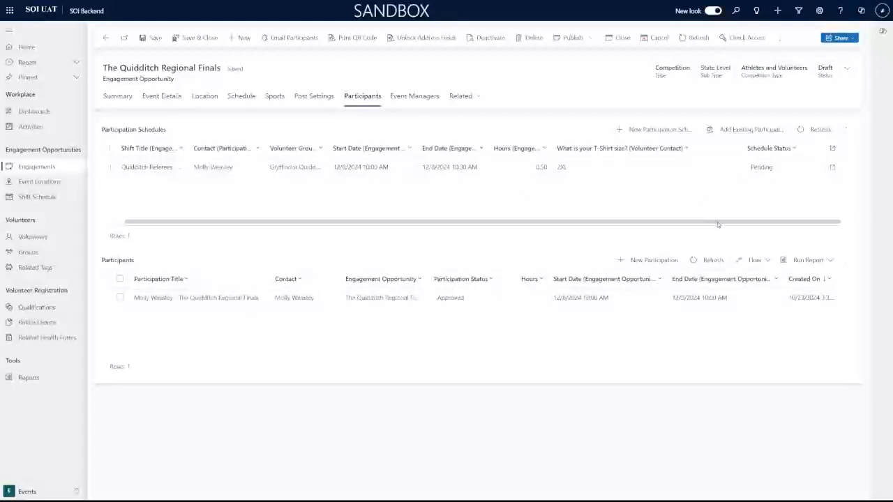
pyautogui.moveTo(726, 224); pyautogui.dragTo(614, 222)
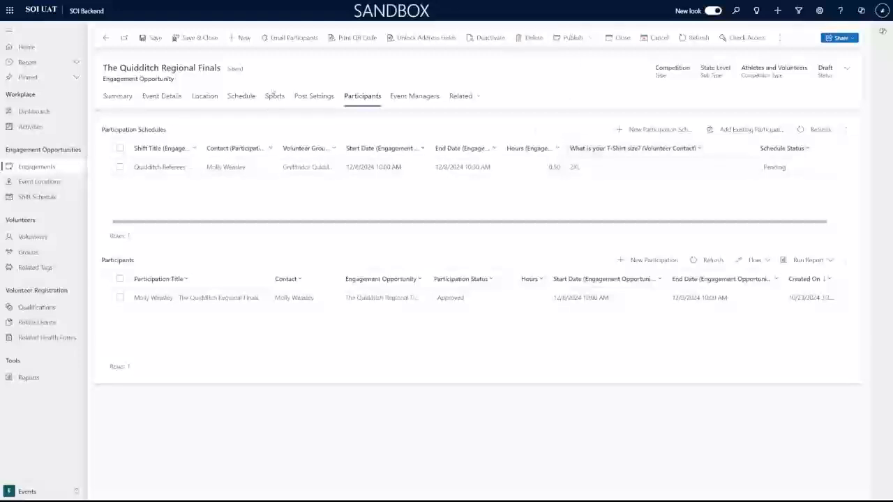
pyautogui.click(119, 168)
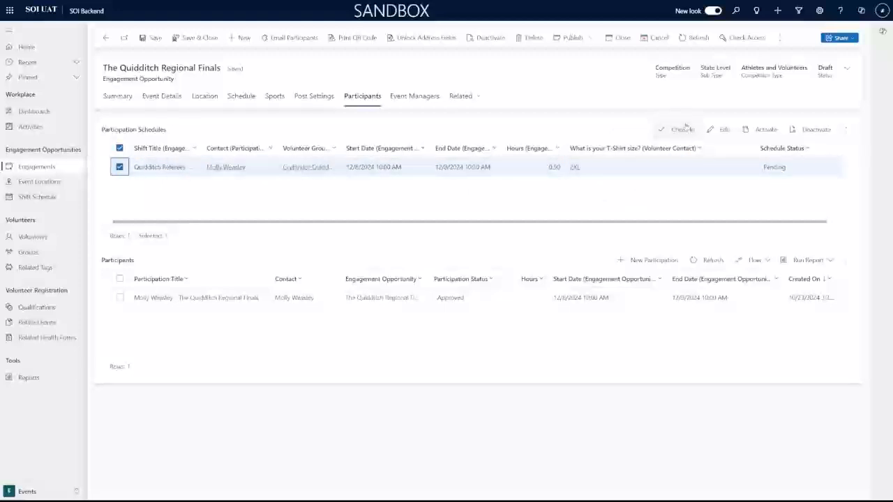
pyautogui.click(679, 132)
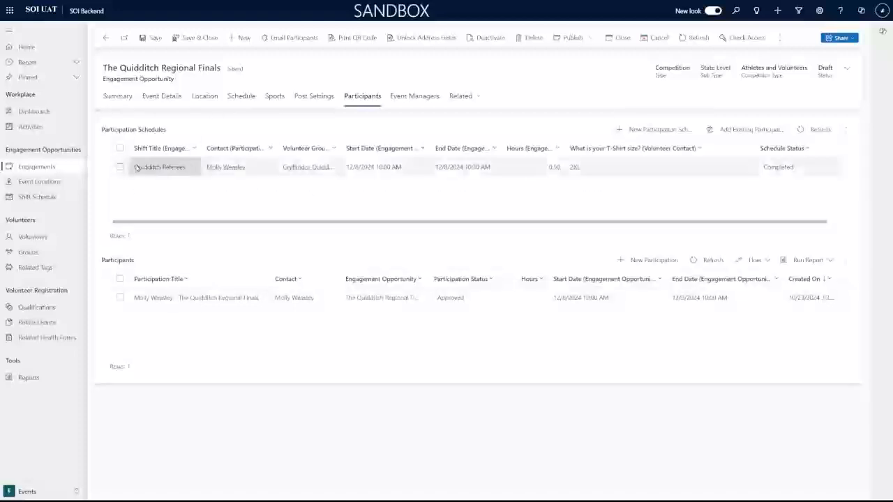
pyautogui.click(794, 168)
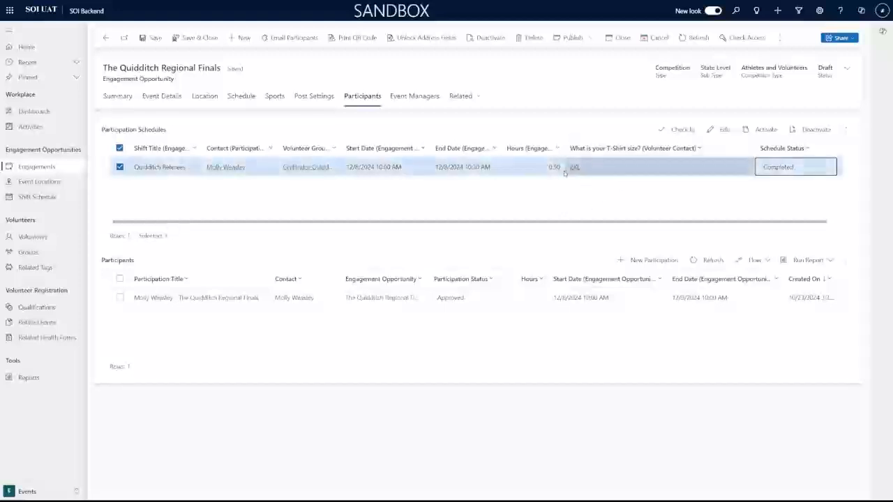
pyautogui.click(723, 132)
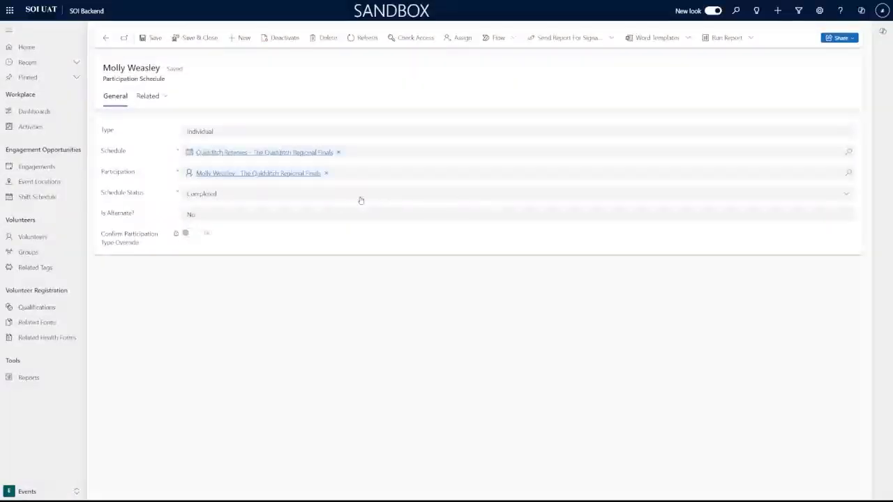
# Change the referee shift's Schedule Status to Pending and save and close it.
pyautogui.click(299, 200)
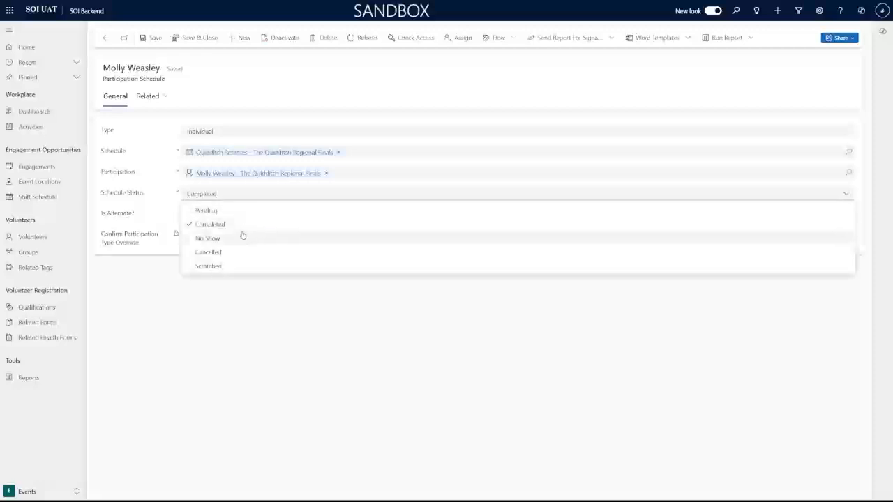
pyautogui.click(236, 218)
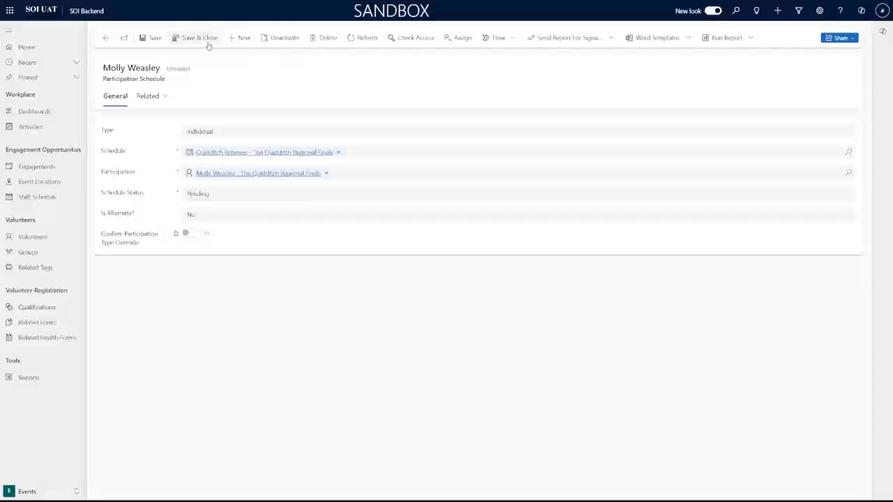
pyautogui.click(207, 42)
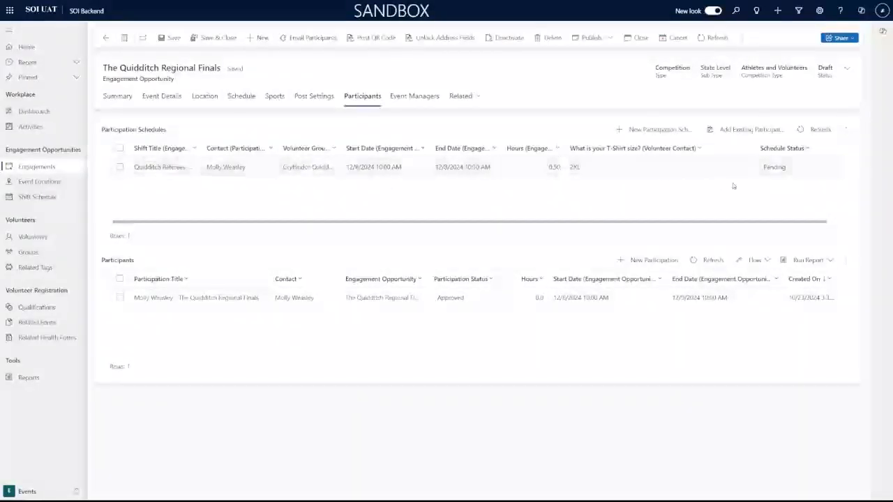
# Reopen the referee shift, mark it No Show, save it, and show the Event Managers list.
pyautogui.click(819, 167)
pyautogui.doubleClick(746, 168)
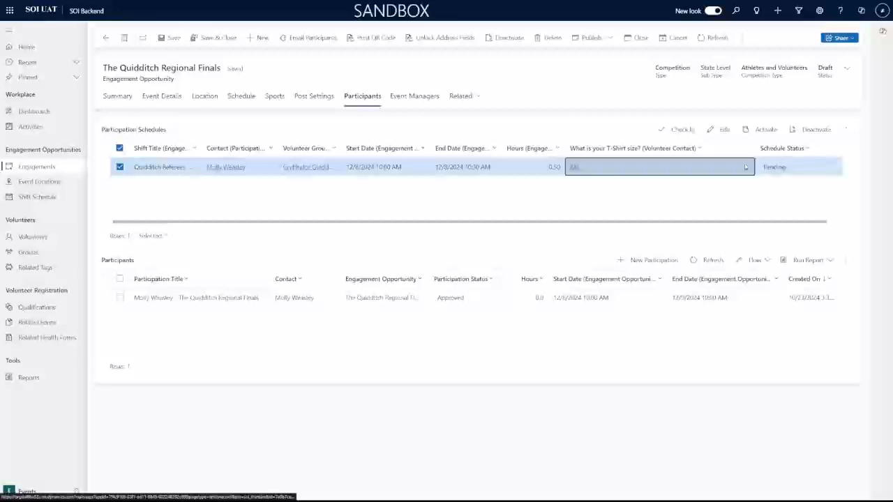
pyautogui.click(336, 198)
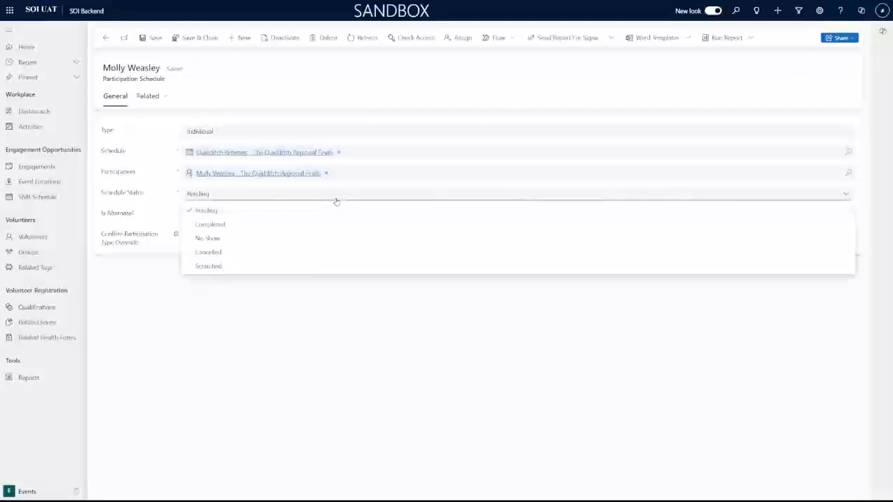
pyautogui.click(285, 247)
pyautogui.click(196, 37)
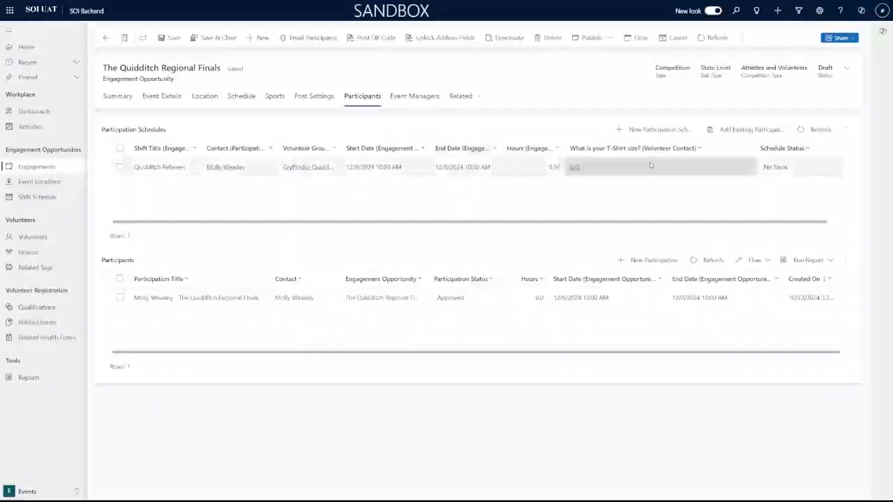
pyautogui.click(416, 96)
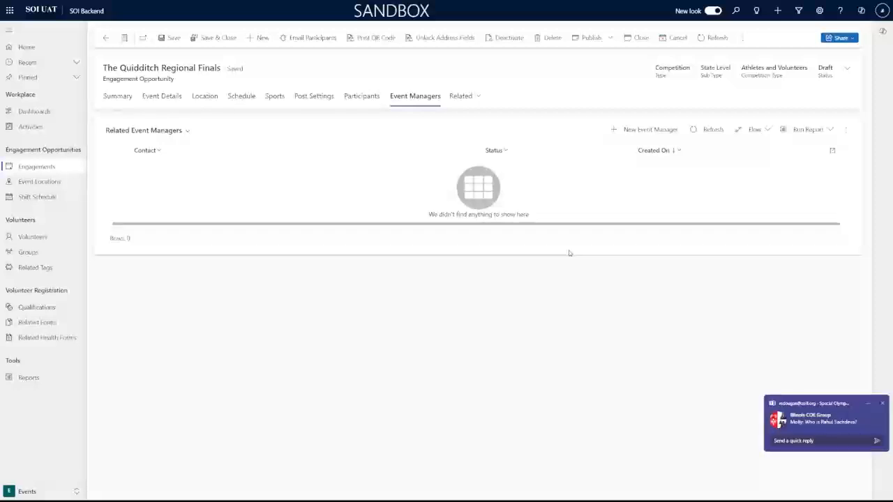
# Add the first contact from the lookup list as a new event manager and save it.
pyautogui.click(882, 405)
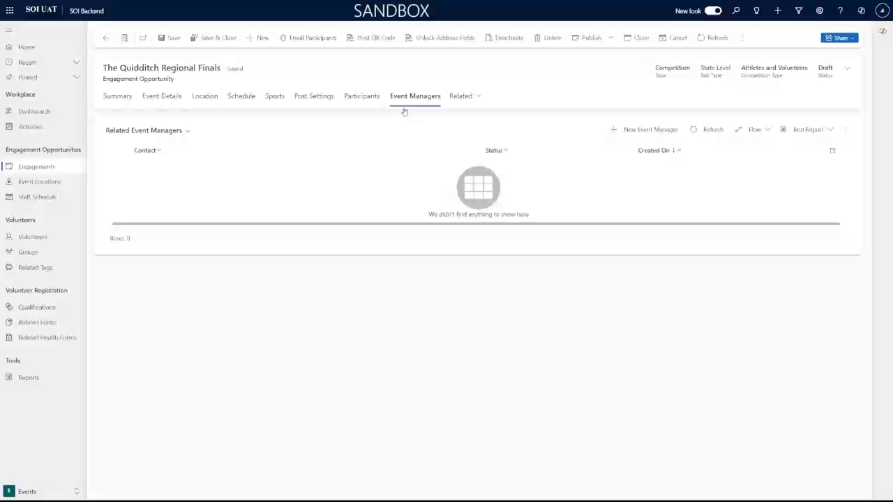
pyautogui.click(636, 131)
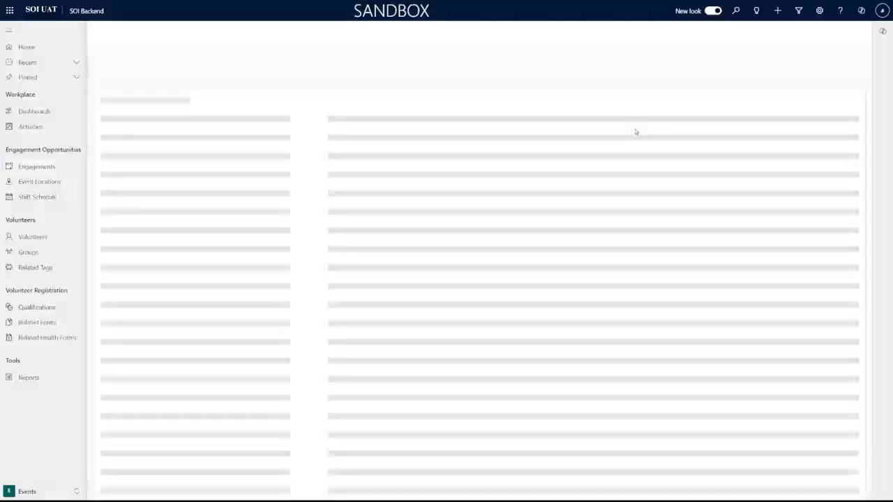
pyautogui.click(324, 131)
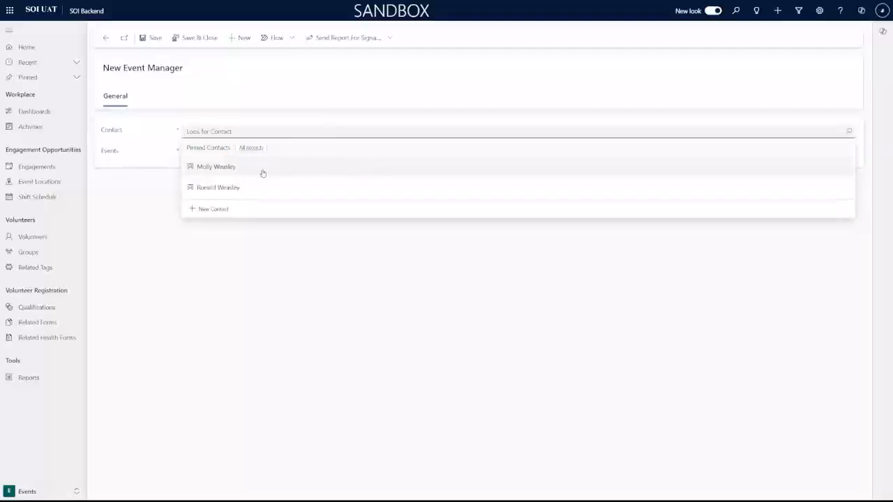
pyautogui.click(225, 173)
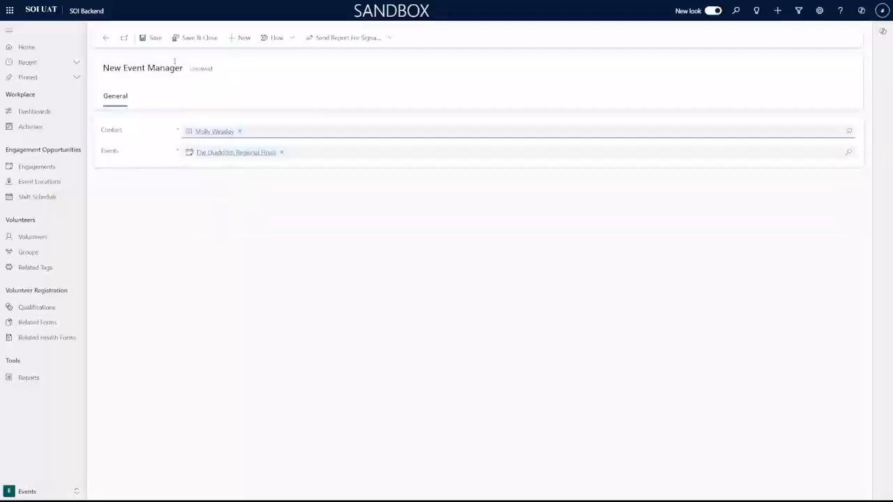
pyautogui.click(187, 41)
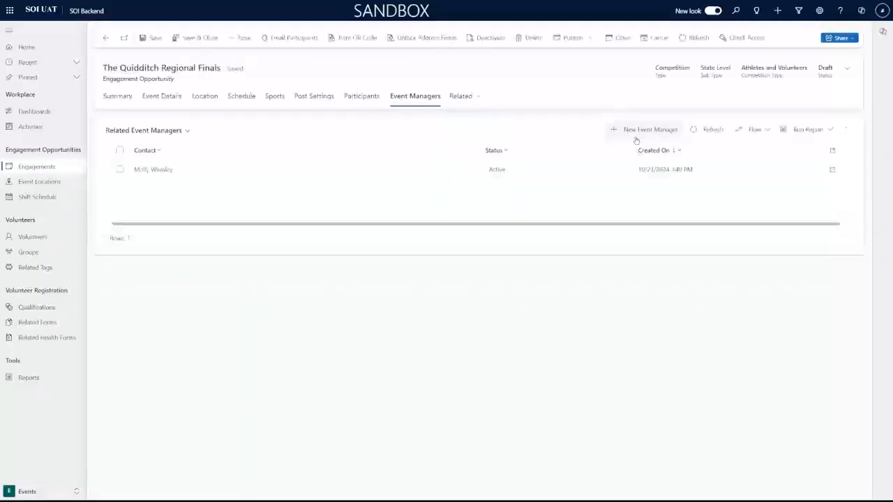
# Add a second event manager by searching the contact's name, then save and close it.
pyautogui.click(639, 132)
pyautogui.click(406, 133)
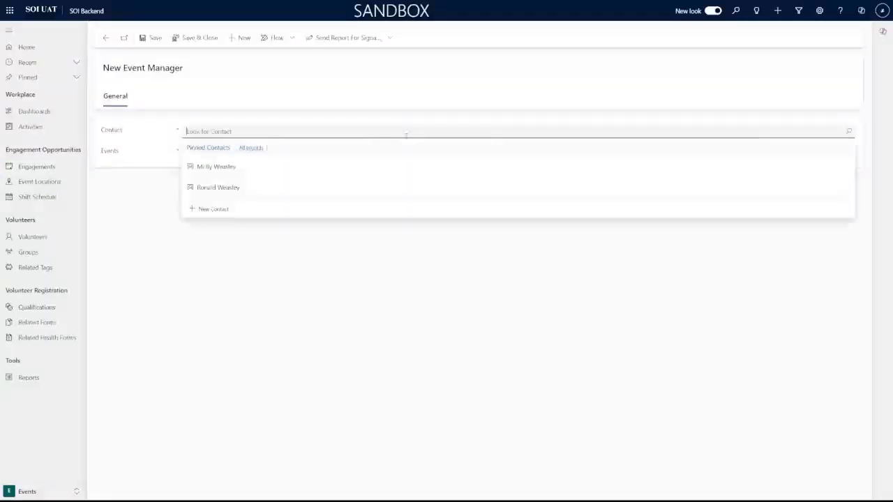
pyautogui.click(349, 170)
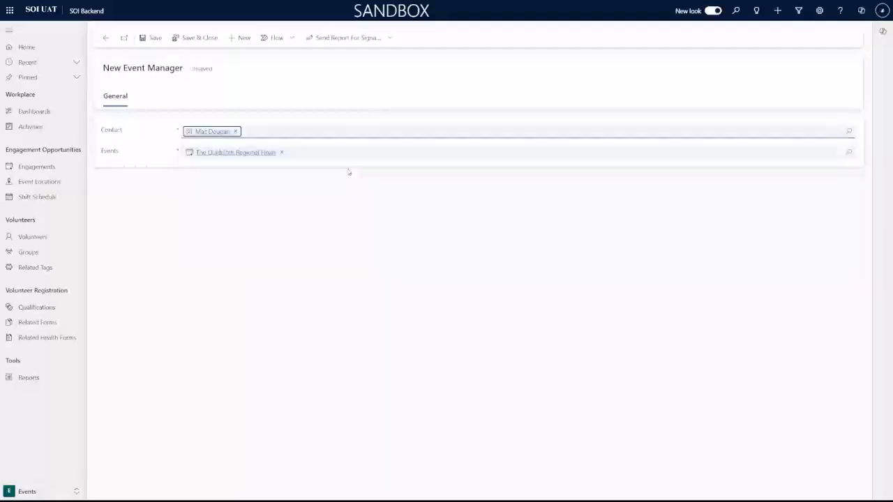
pyautogui.click(202, 39)
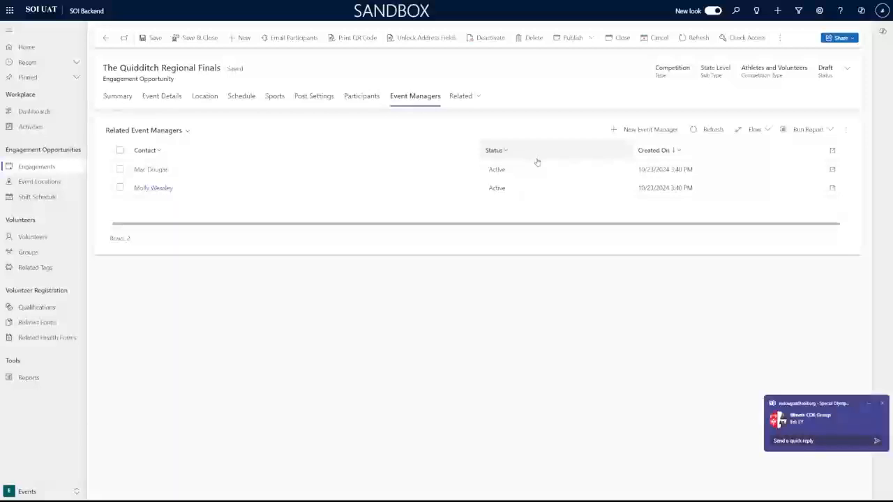
pyautogui.click(883, 404)
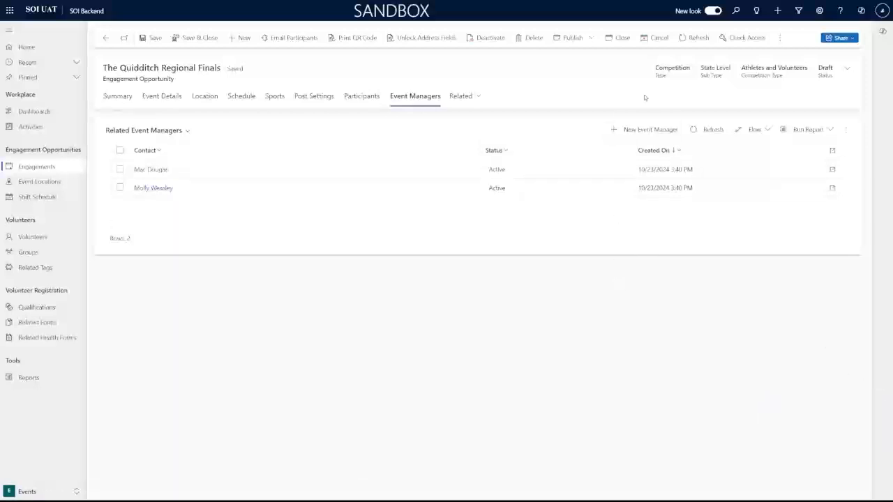
# View the engagement's Participation Schedules (Shifts) and select the participant's shift row.
pyautogui.click(478, 97)
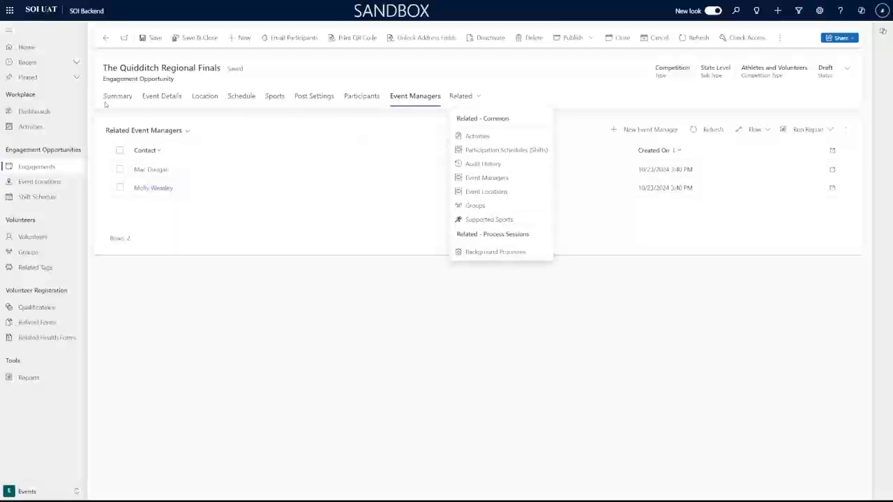
pyautogui.click(506, 150)
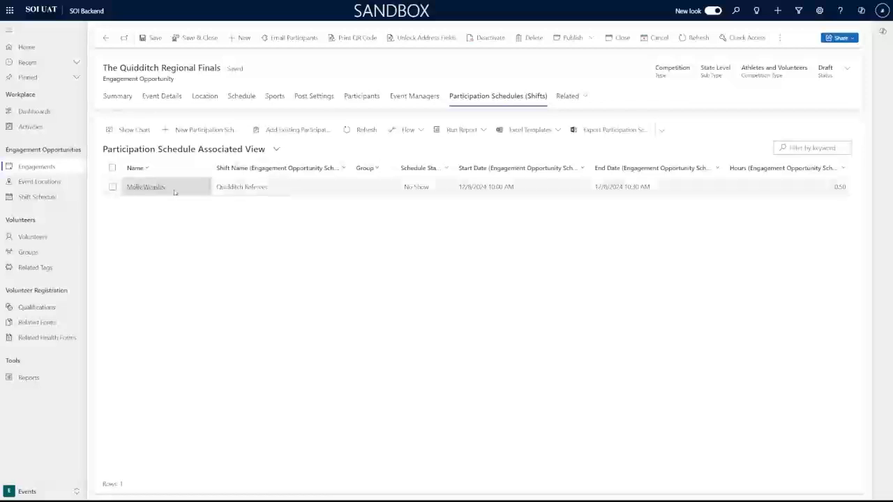
pyautogui.click(111, 187)
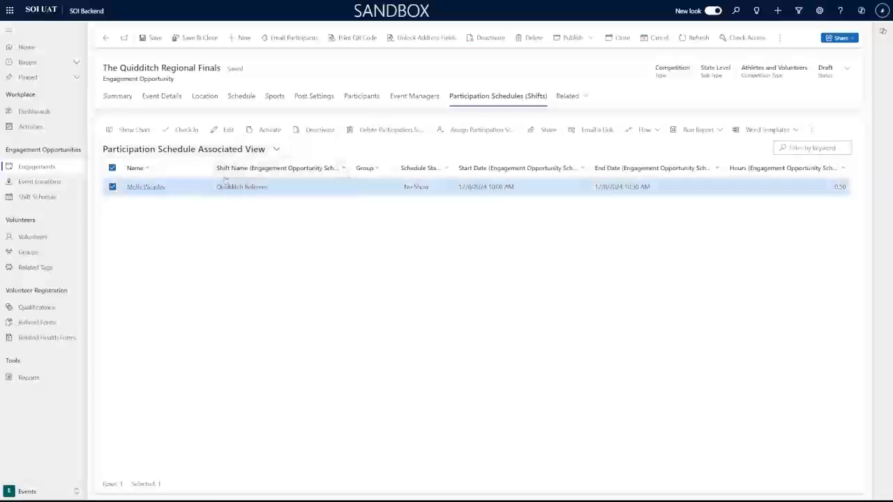
# Check the Participants tab, then view the Summary showing 1 No Show.
pyautogui.click(370, 98)
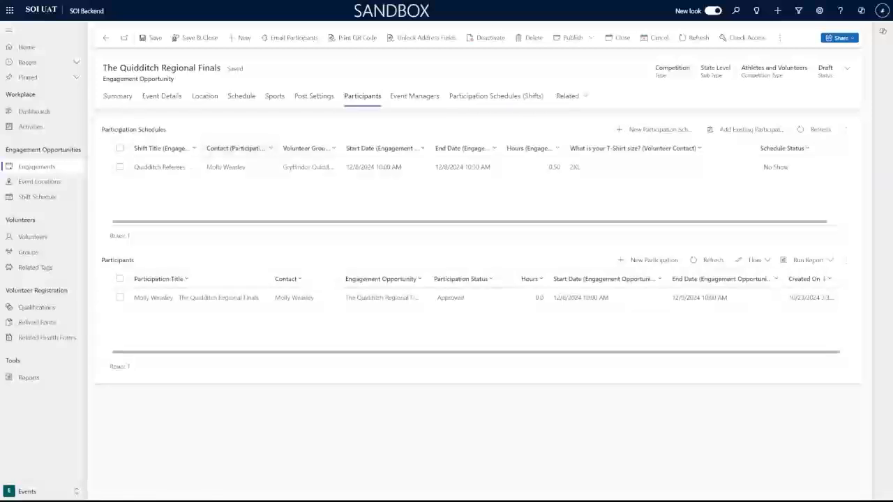
pyautogui.moveTo(102, 131); pyautogui.dragTo(219, 130)
pyautogui.click(219, 129)
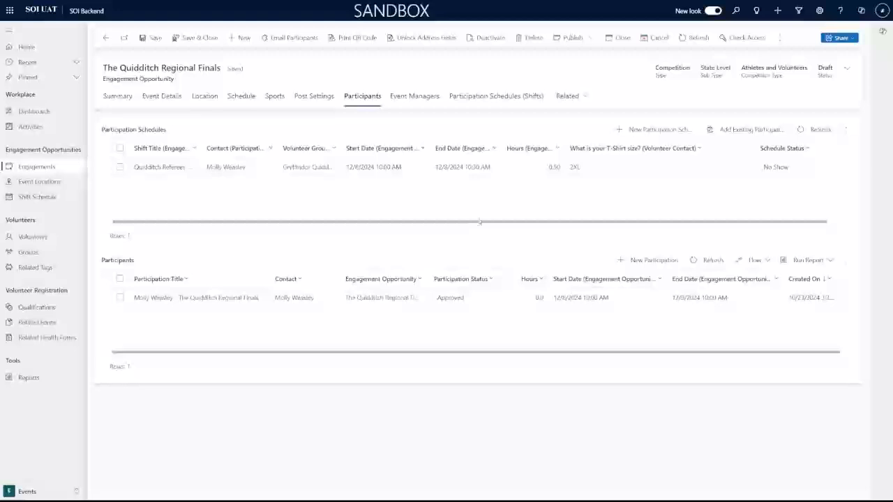
pyautogui.click(113, 97)
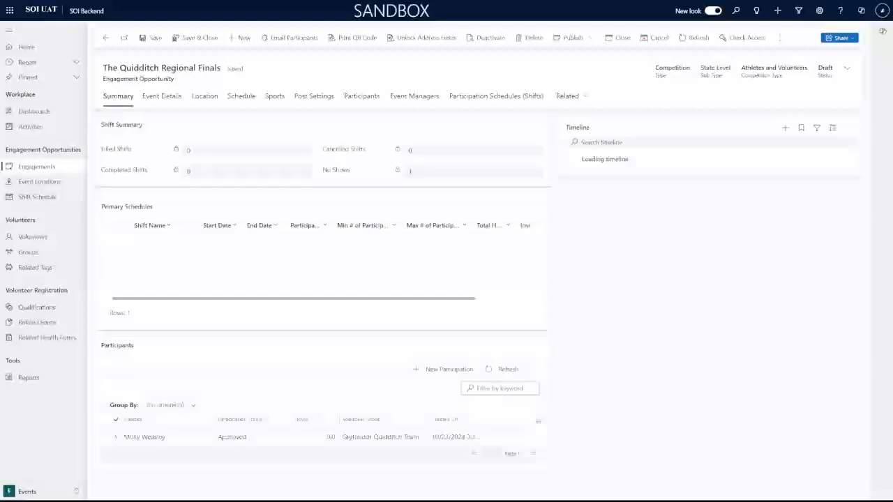